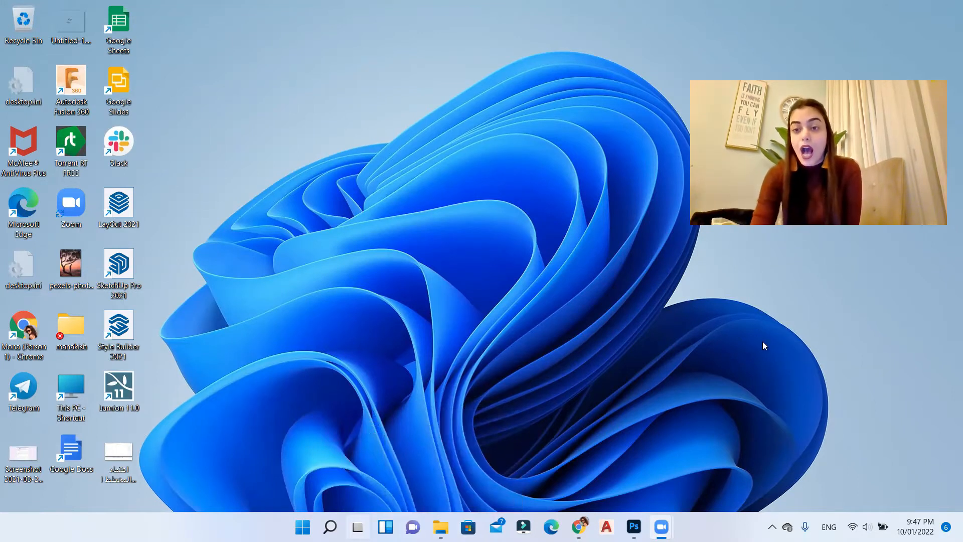
# Step: Open the portrait JPG from the TUT 7 folder in Adobe Photoshop 2021
pyautogui.click(634, 526)
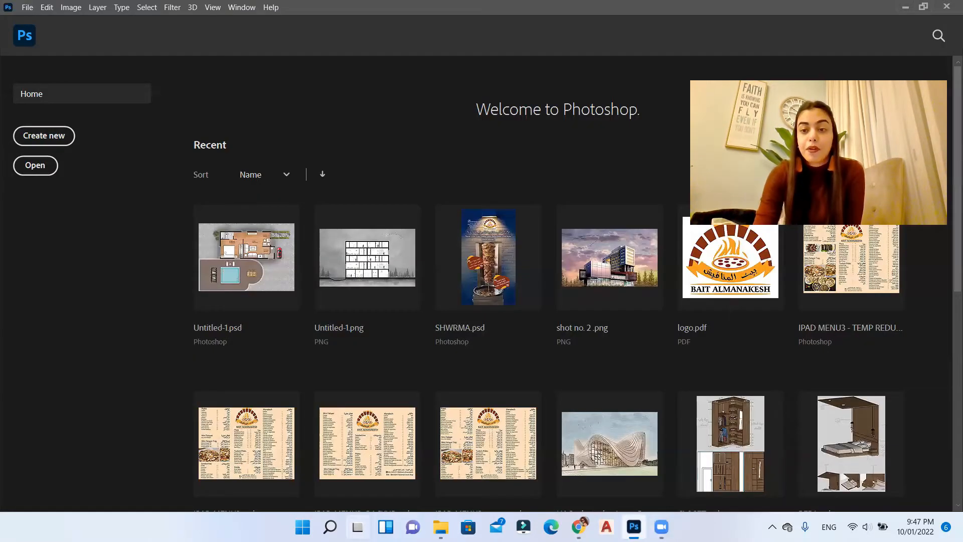
pyautogui.click(633, 527)
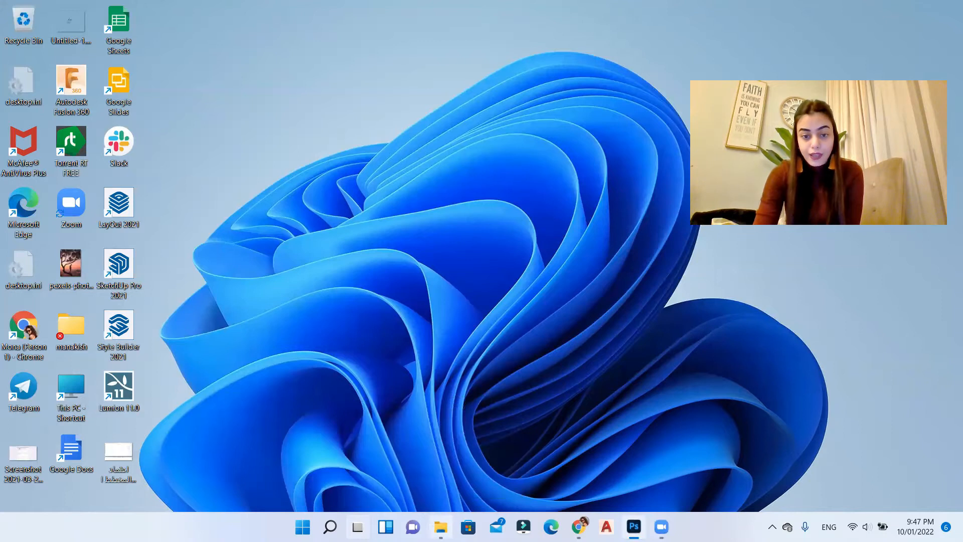
pyautogui.click(441, 526)
pyautogui.moveTo(598, 60); pyautogui.dragTo(483, 1)
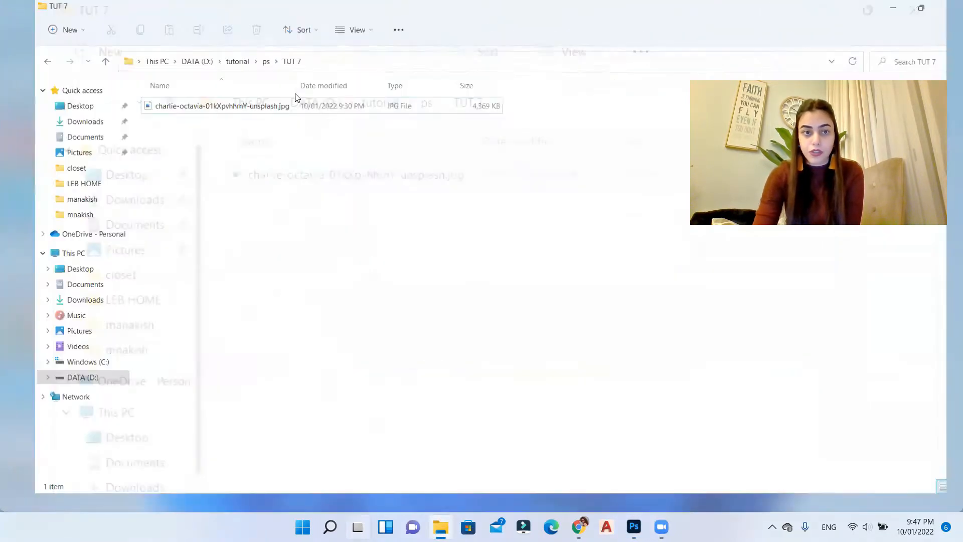
pyautogui.click(208, 116)
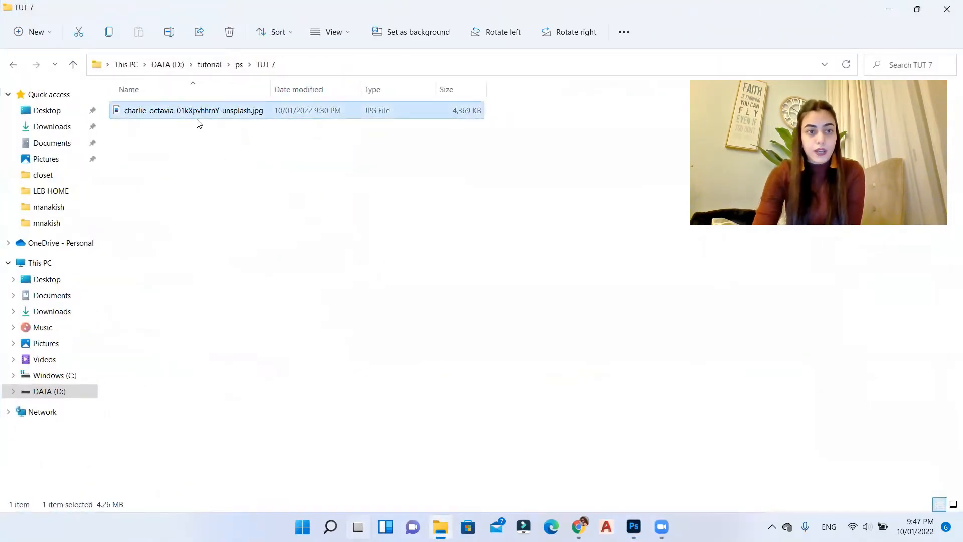
pyautogui.rightClick(199, 122)
pyautogui.click(189, 113)
pyautogui.hotkey('shift', 'F10')
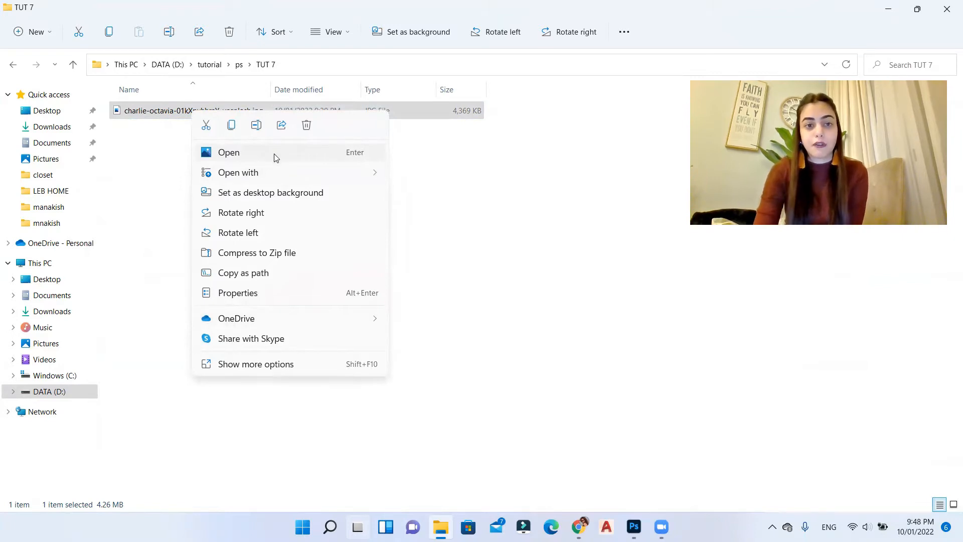
pyautogui.moveTo(276, 172)
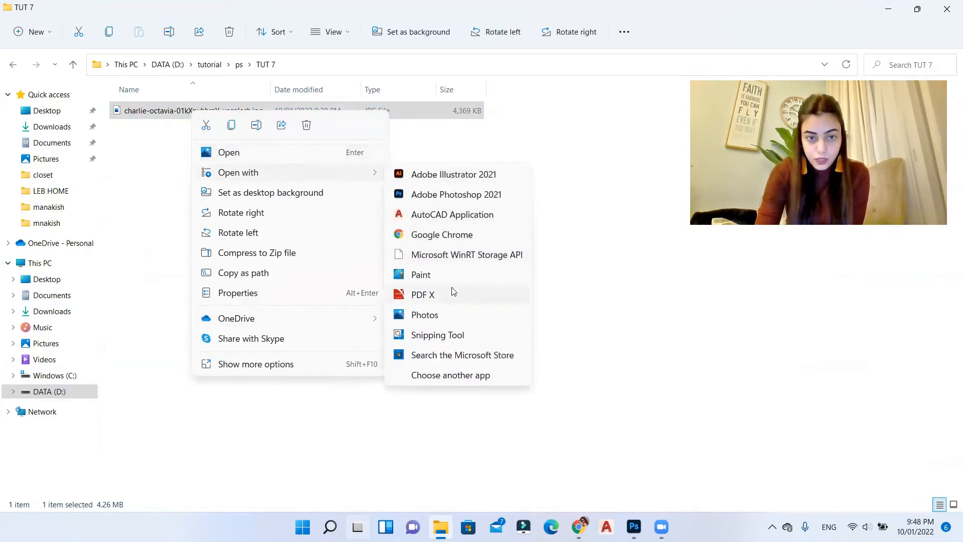
pyautogui.click(452, 197)
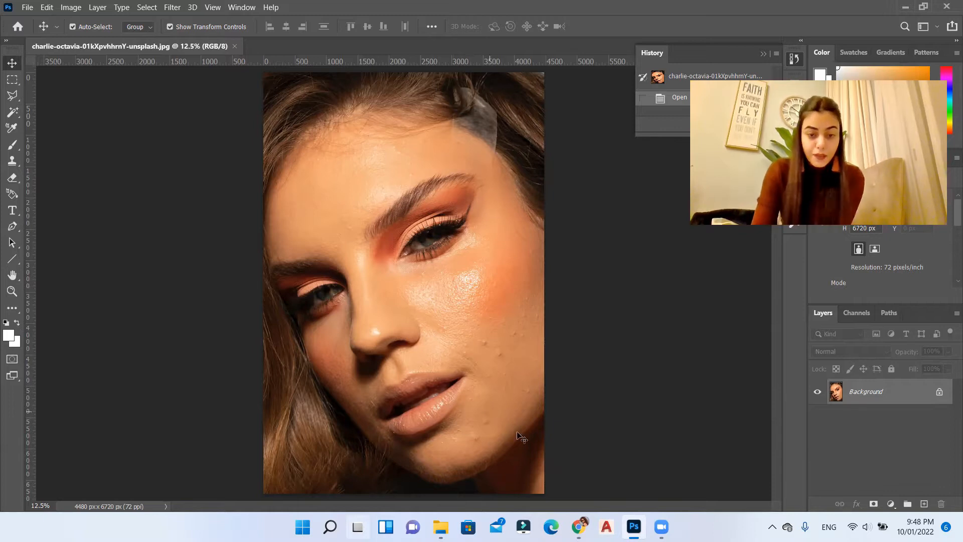
# Step: Inspect the skin blemishes on the cheek, around the mouth and on the chin, and return to the whole portrait
pyautogui.scroll(3, 496, 434)
pyautogui.scroll(3, 506, 445)
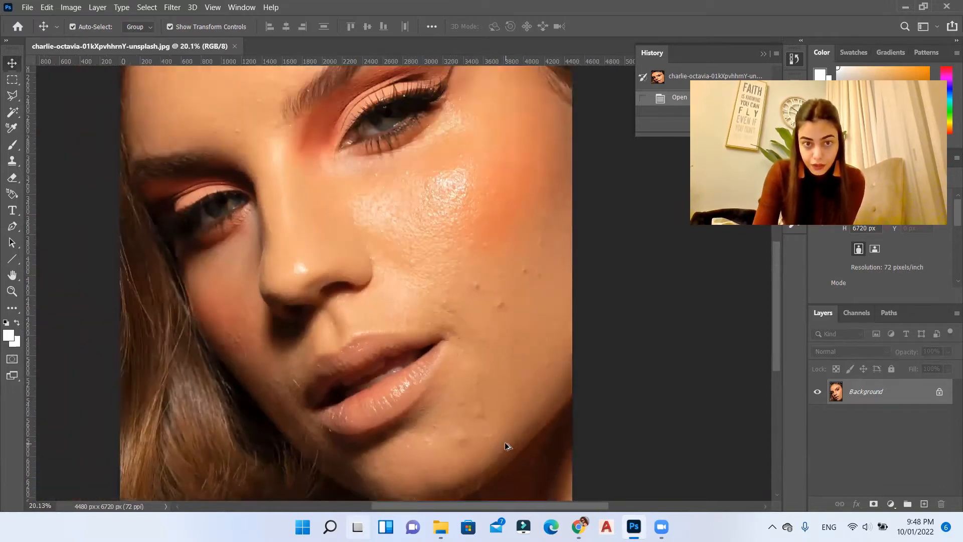
pyautogui.scroll(-5, 508, 446)
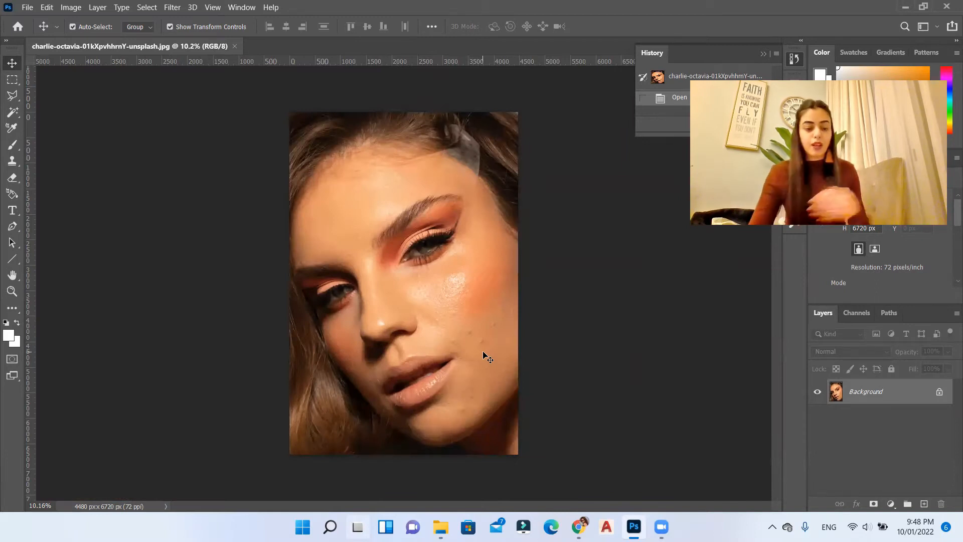
pyautogui.scroll(3, 501, 370)
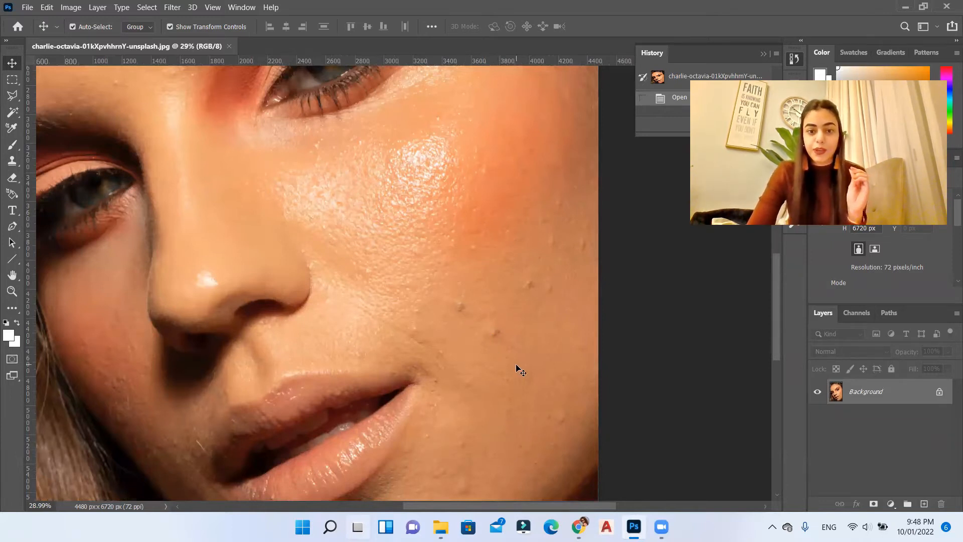
pyautogui.scroll(-5, 500, 416)
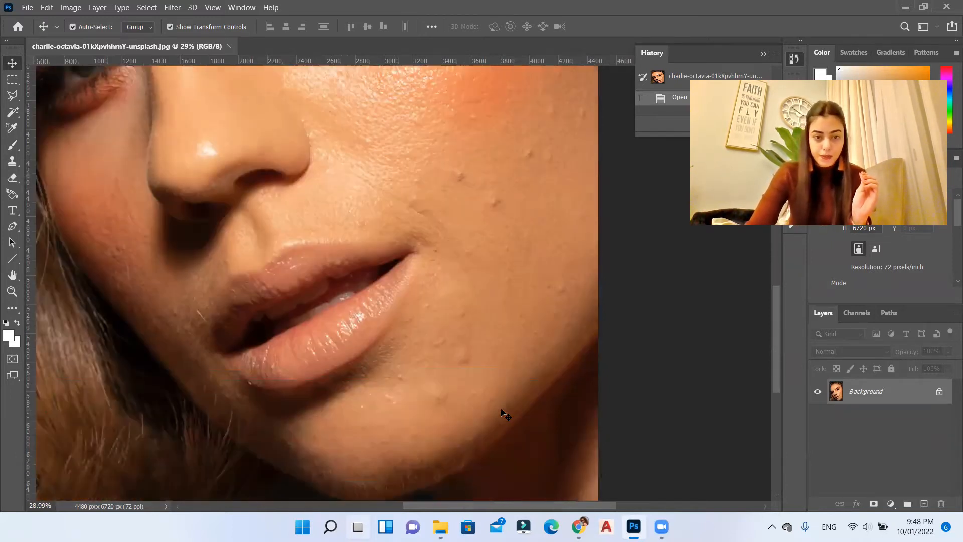
pyautogui.click(12, 290)
pyautogui.rightClick(359, 184)
pyautogui.click(371, 191)
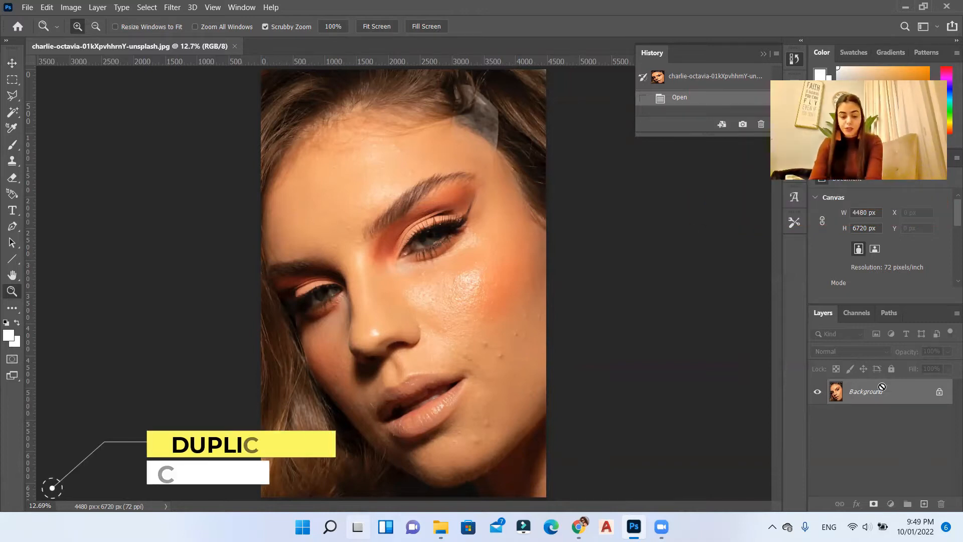
# Step: Duplicate the Background layer and name the copy "healing work"
pyautogui.hotkey('ctrl', 'j')
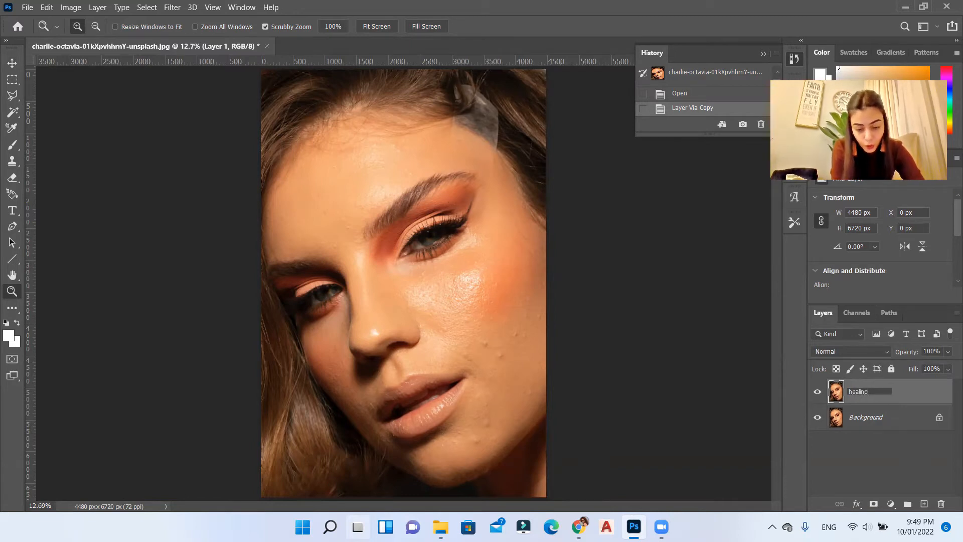
pyautogui.press('Return')
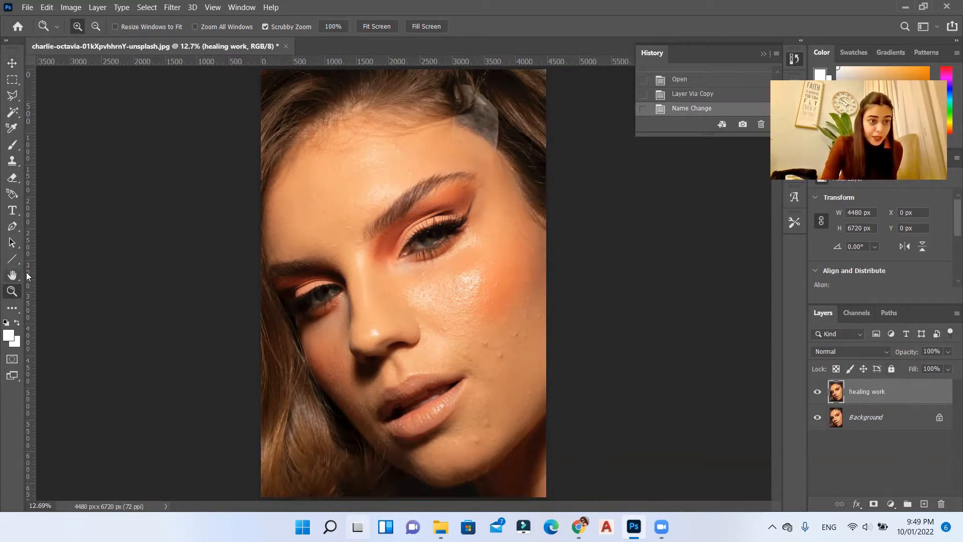
# Step: Activate the Spot Healing Brush in Content-Aware mode and set its brush size to 87 px
pyautogui.click(8, 312)
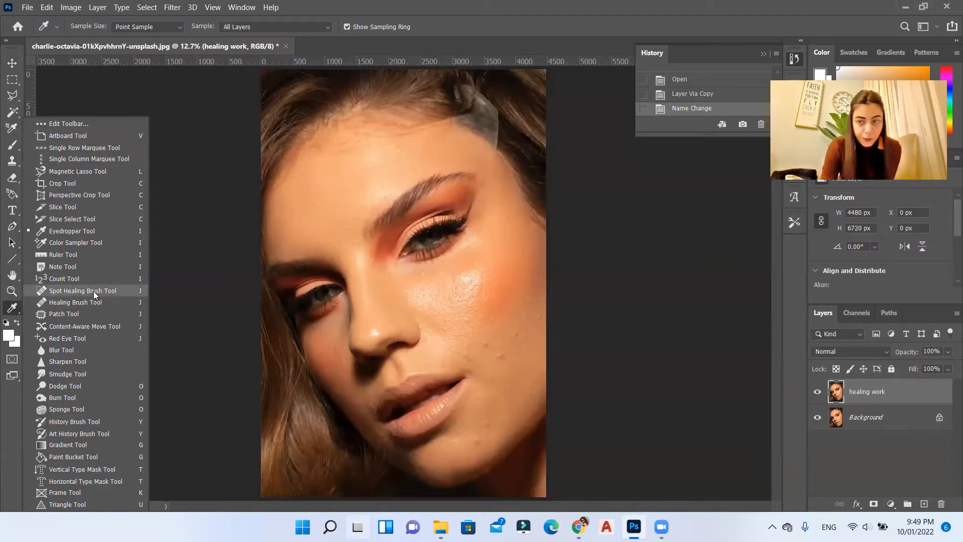
pyautogui.click(71, 292)
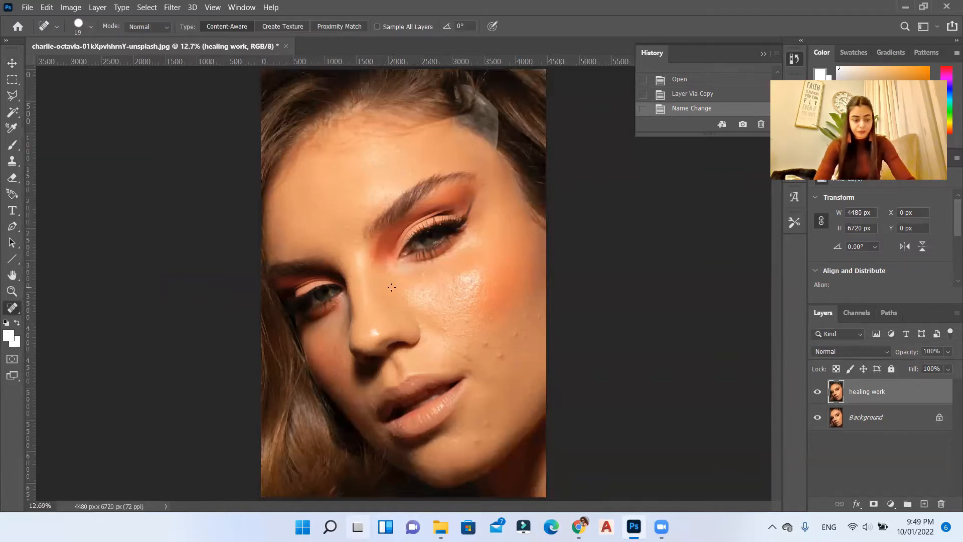
pyautogui.scroll(5, 417, 281)
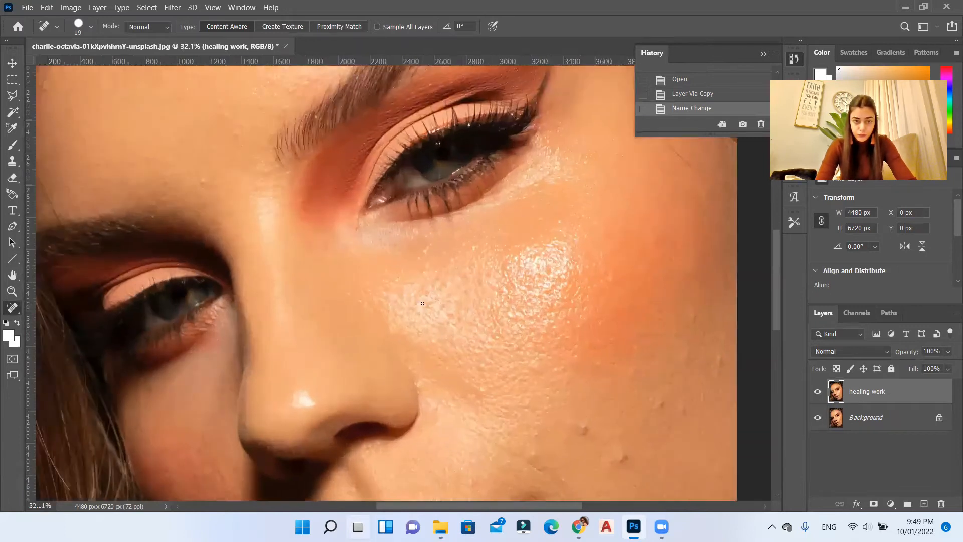
pyautogui.rightClick(197, 178)
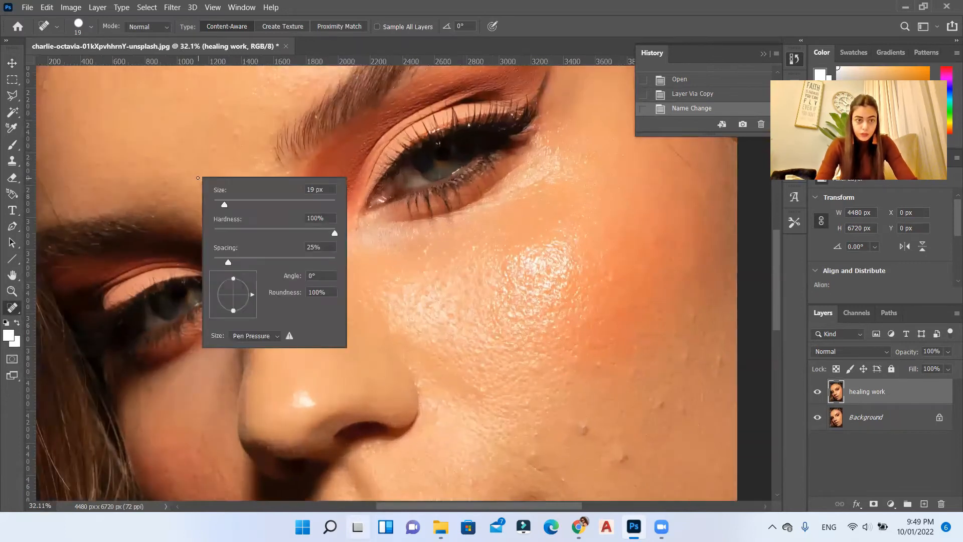
pyautogui.click(233, 205)
pyautogui.click(250, 204)
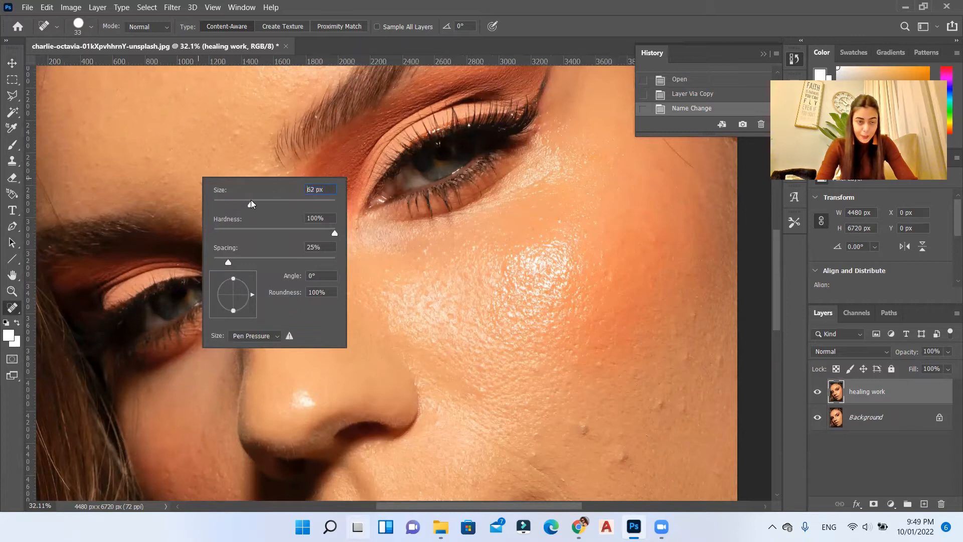
pyautogui.click(266, 204)
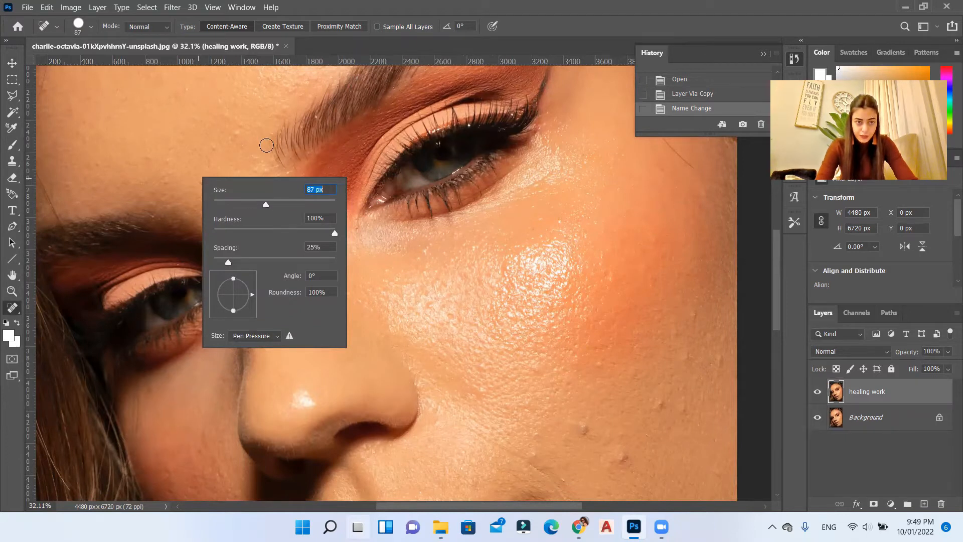
pyautogui.click(313, 4)
# Step: Remove the raised blemishes on the cheek between the mouth corner and the blush with the Spot Healing Brush
pyautogui.scroll(-2, 401, 234)
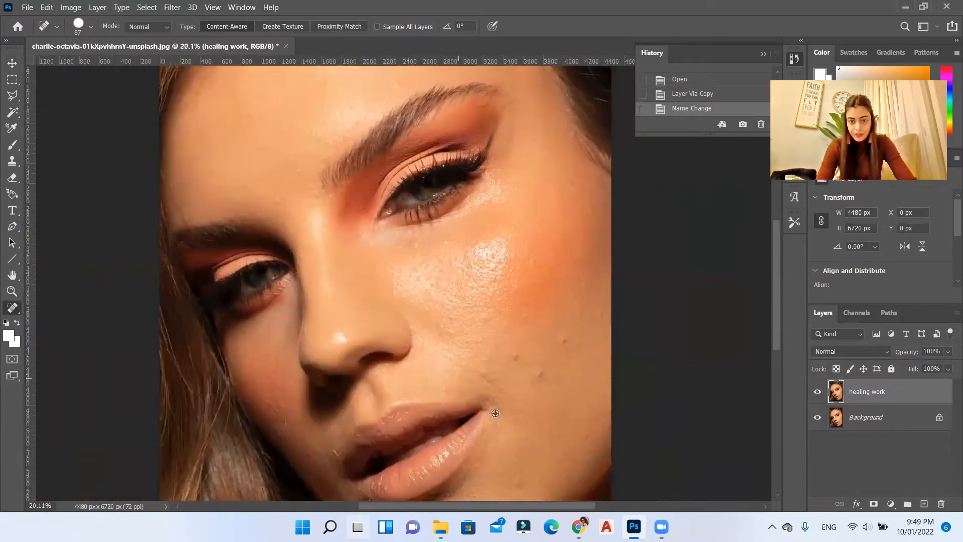
pyautogui.scroll(-1, 497, 326)
pyautogui.scroll(-1, 558, 319)
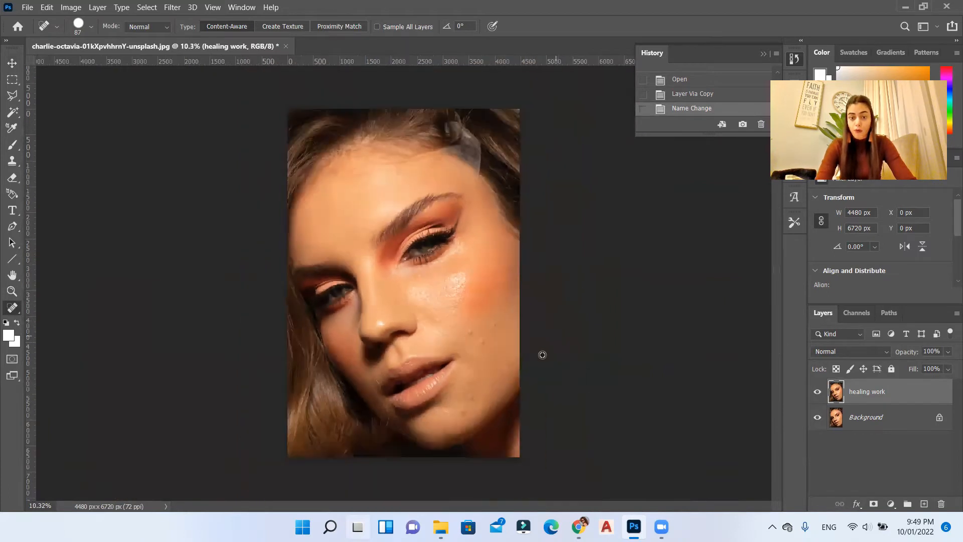
pyautogui.scroll(4, 472, 367)
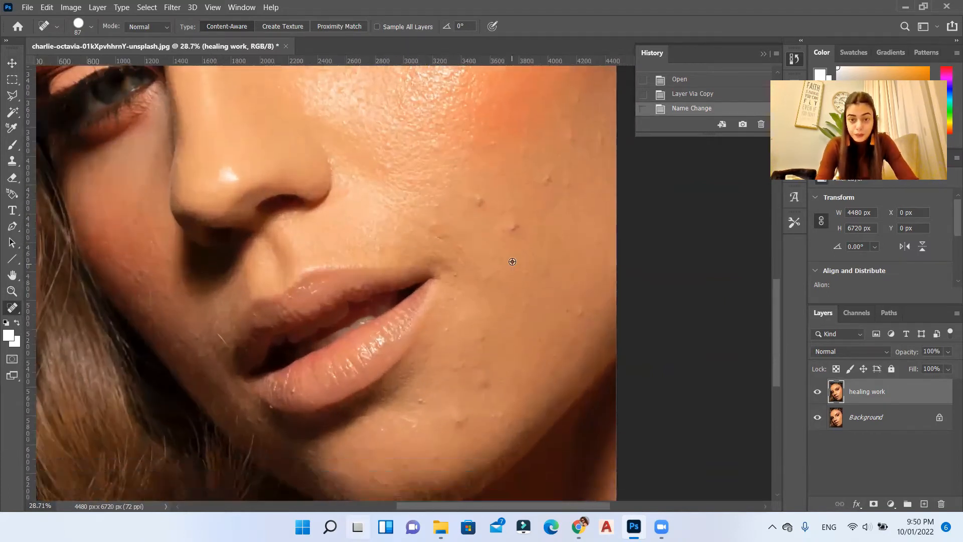
pyautogui.scroll(3, 513, 262)
pyautogui.click(516, 206)
pyautogui.click(517, 199)
pyautogui.click(444, 144)
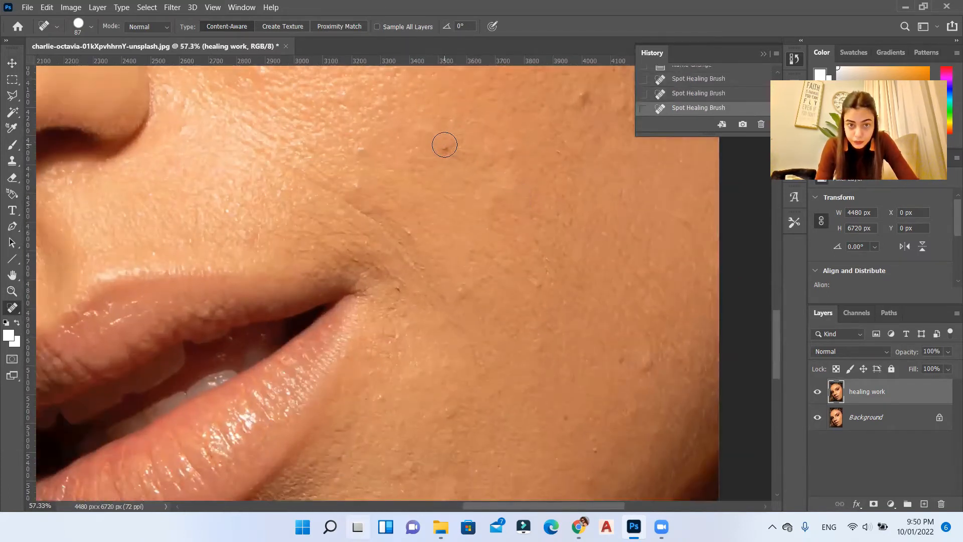
pyautogui.scroll(2, 458, 211)
pyautogui.click(580, 201)
pyautogui.scroll(1, 522, 201)
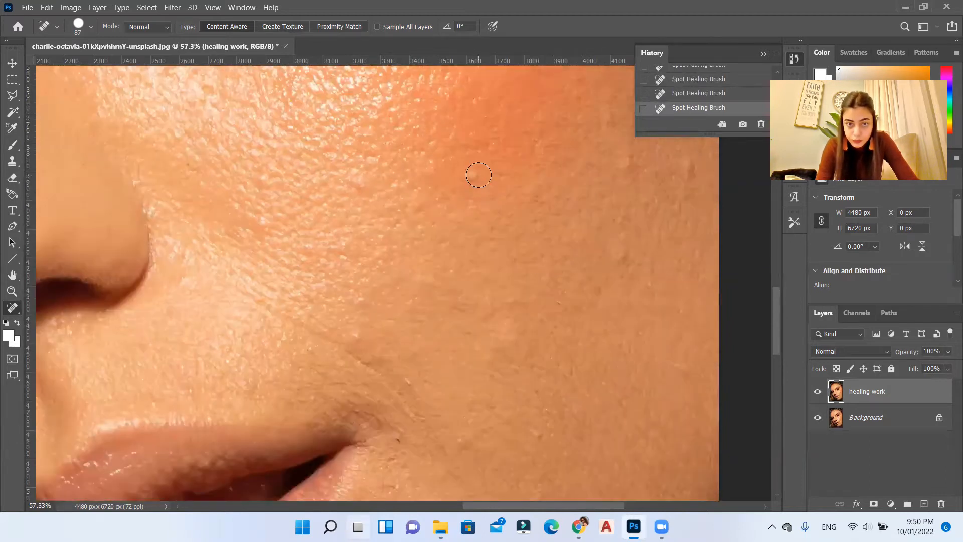
# Step: Heal the spots on the lower cheek and chin, and smooth the crease above the mouth corner
pyautogui.scroll(-2, 510, 179)
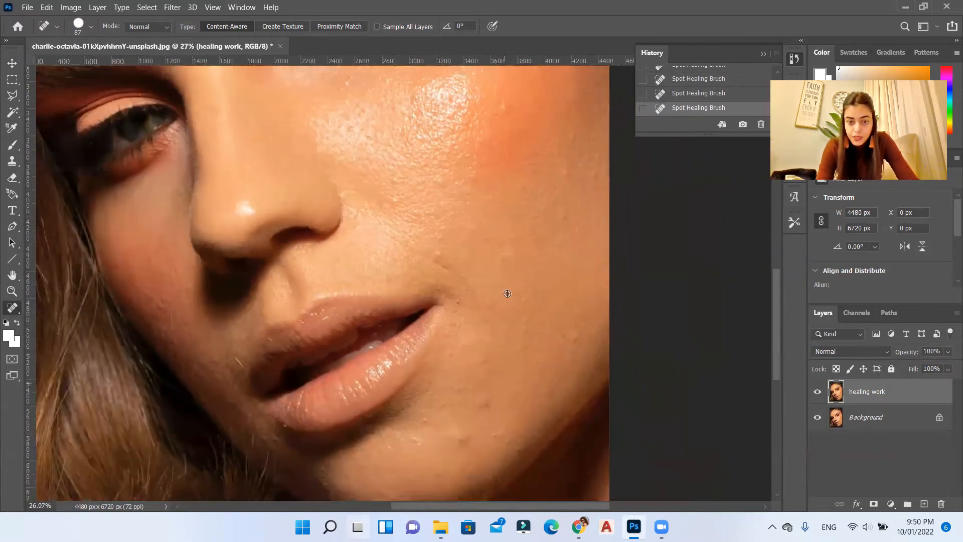
pyautogui.scroll(-1, 462, 405)
pyautogui.scroll(3, 490, 393)
pyautogui.click(473, 386)
pyautogui.click(514, 321)
pyautogui.click(506, 325)
pyautogui.scroll(3, 595, 337)
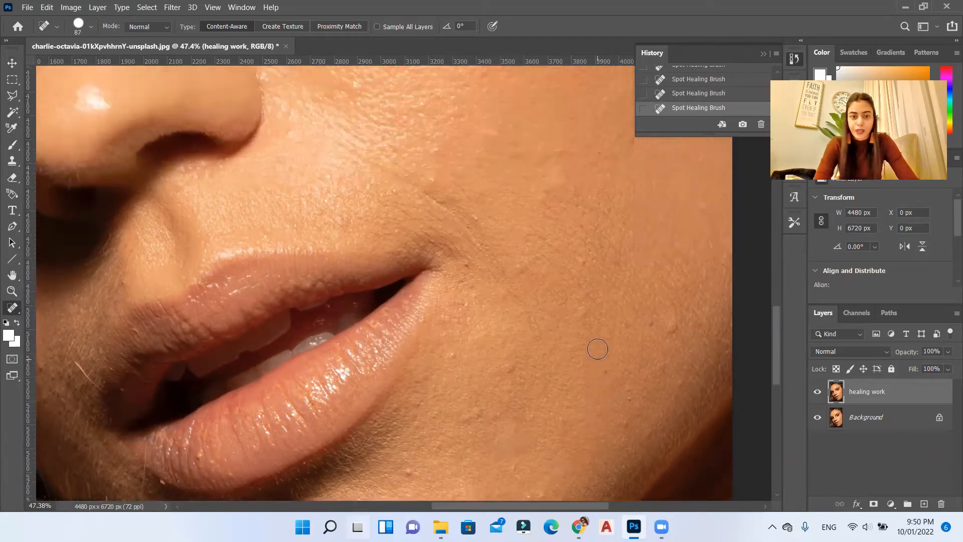
pyautogui.scroll(2, 598, 349)
pyautogui.moveTo(462, 318); pyautogui.dragTo(405, 283)
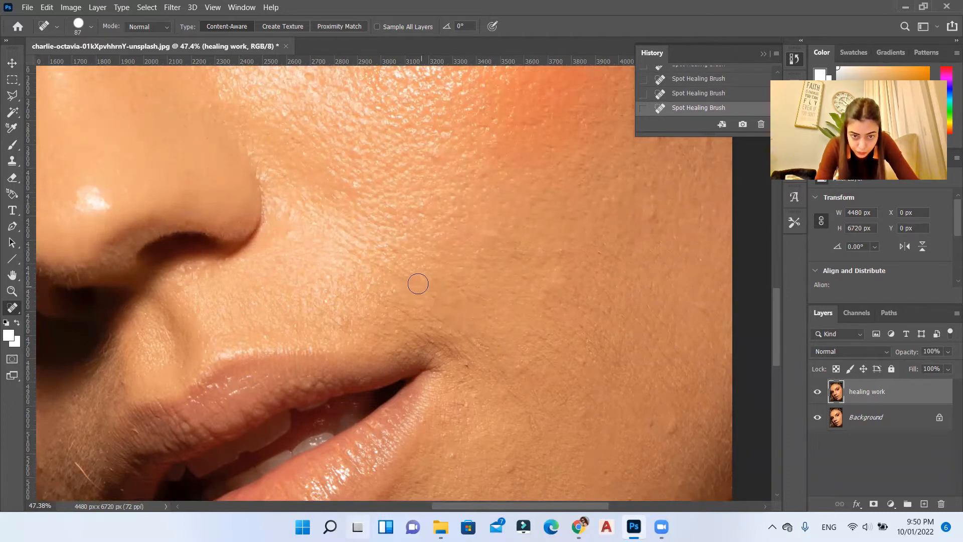
# Step: Heal the small marks on the outer cheek beside the blush and up towards the temple
pyautogui.scroll(4, 460, 313)
pyautogui.click(661, 286)
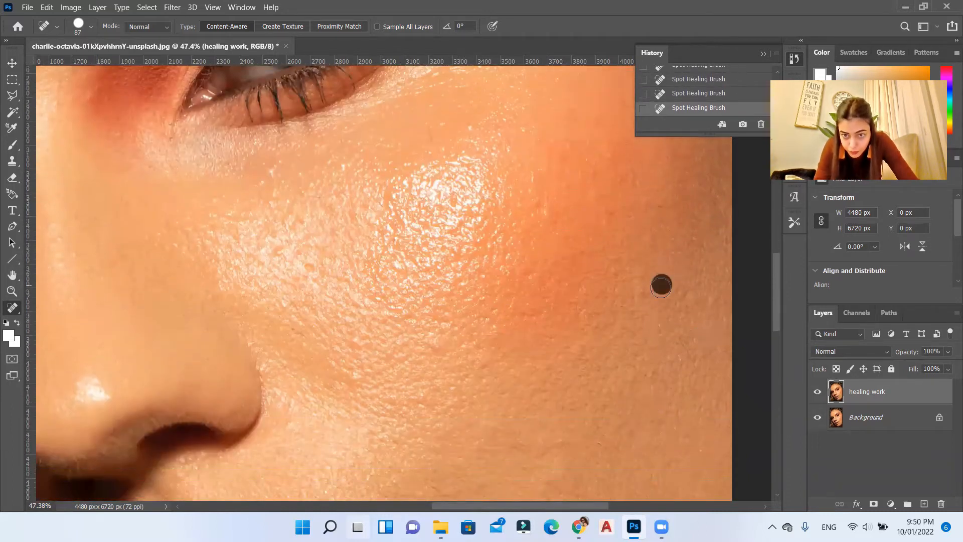
pyautogui.scroll(4, 614, 233)
pyautogui.click(557, 205)
pyautogui.scroll(3, 577, 208)
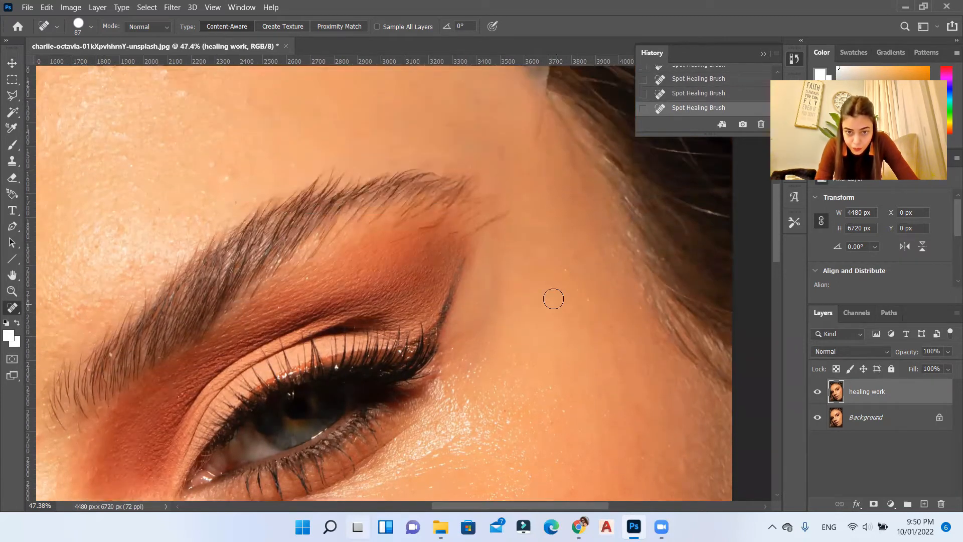
# Step: Retouch the blemishes above the eyebrow and across the forehead with short Spot Healing Brush strokes
pyautogui.scroll(3, 458, 247)
pyautogui.click(505, 256)
pyautogui.moveTo(454, 209)
pyautogui.mouseDown()
pyautogui.moveTo(397, 167)
pyautogui.moveTo(343, 148)
pyautogui.mouseUp()
pyautogui.scroll(3, 354, 318)
pyautogui.moveTo(326, 128); pyautogui.dragTo(296, 123)
pyautogui.scroll(-8, 338, 165)
pyautogui.scroll(4, 342, 341)
pyautogui.moveTo(365, 344); pyautogui.dragTo(367, 329)
pyautogui.moveTo(417, 270); pyautogui.dragTo(435, 237)
pyautogui.click(386, 274)
pyautogui.moveTo(342, 195)
pyautogui.mouseDown()
pyautogui.moveTo(341, 183)
pyautogui.moveTo(365, 184)
pyautogui.mouseUp()
# Step: Heal the remaining spots and the stray hair on the upper forehead near the hairline
pyautogui.scroll(3, 339, 193)
pyautogui.scroll(2, 452, 216)
pyautogui.moveTo(635, 334); pyautogui.dragTo(618, 340)
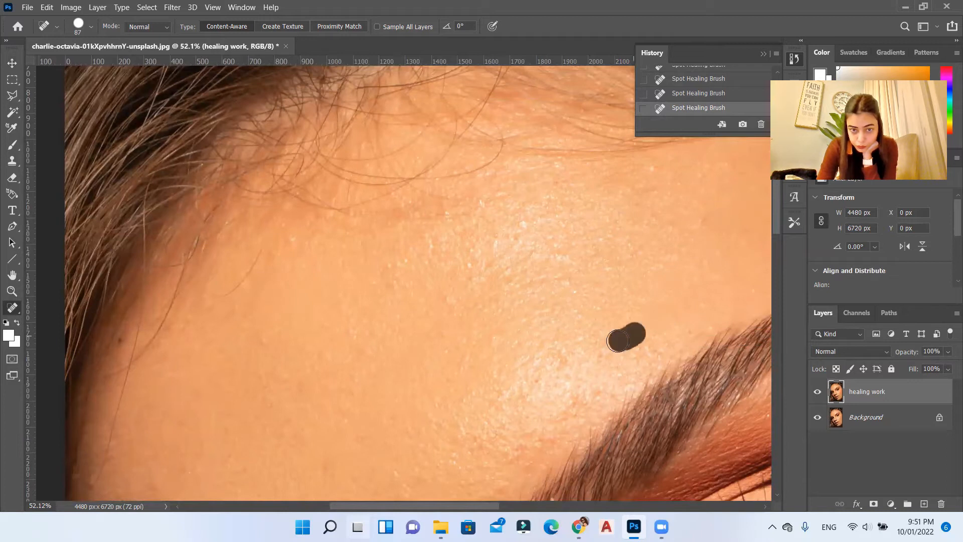
pyautogui.moveTo(292, 242); pyautogui.dragTo(285, 248)
pyautogui.scroll(1, 226, 333)
pyautogui.moveTo(209, 333); pyautogui.dragTo(251, 334)
pyautogui.scroll(-1, 326, 352)
pyautogui.scroll(3, 404, 360)
pyautogui.moveTo(472, 336)
pyautogui.mouseDown()
pyautogui.moveTo(409, 326)
pyautogui.moveTo(342, 341)
pyautogui.mouseUp()
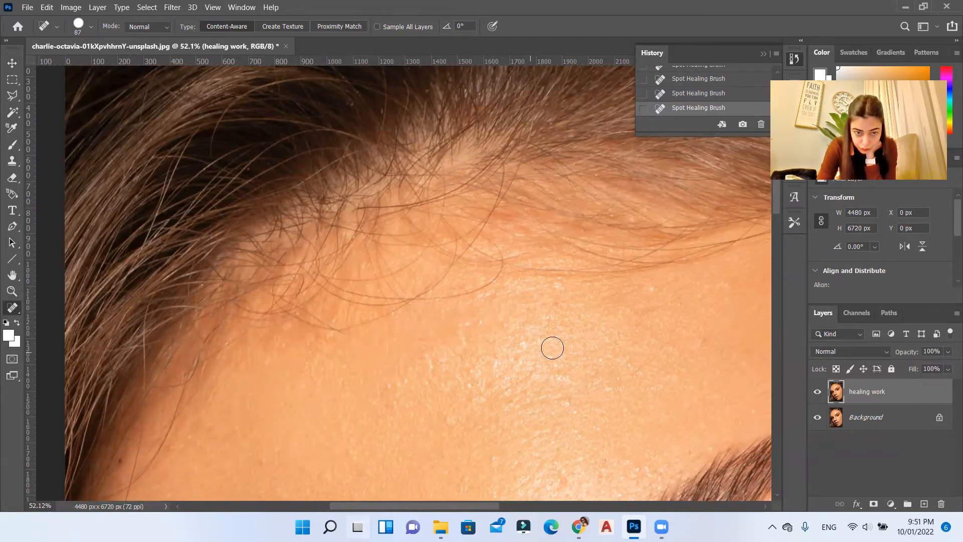
# Step: Examine the nose, mouth and lower cheeks at close range for remaining blemishes
pyautogui.scroll(-5, 552, 348)
pyautogui.scroll(-3, 279, 189)
pyautogui.scroll(1, 637, 329)
pyautogui.scroll(-5, 452, 332)
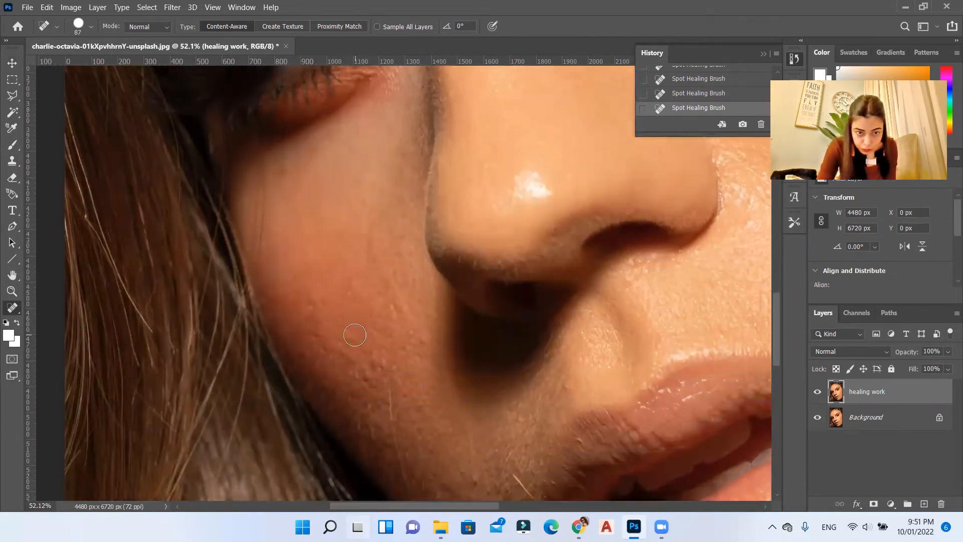
pyautogui.scroll(-2, 280, 109)
pyautogui.scroll(-5, 585, 392)
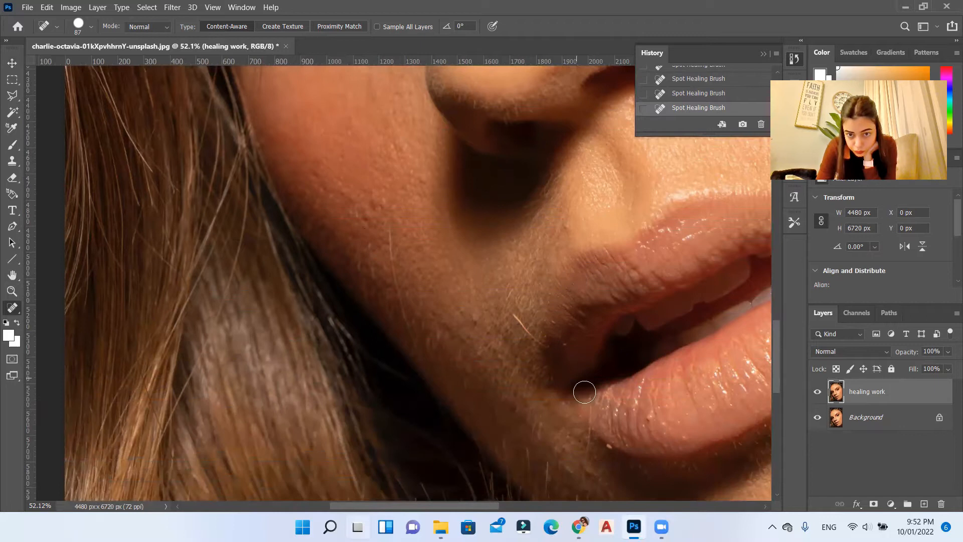
pyautogui.hscroll(5, 555, 445)
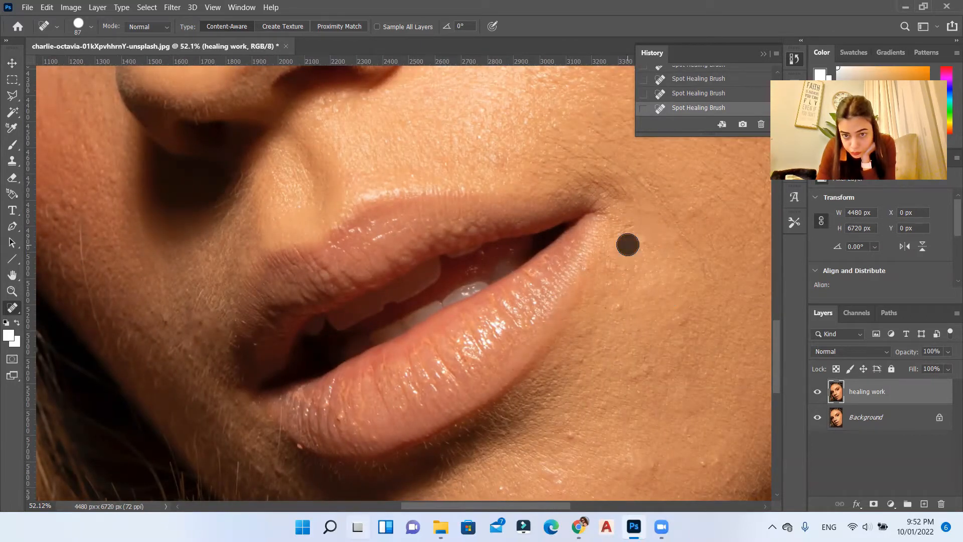
pyautogui.scroll(5, 627, 251)
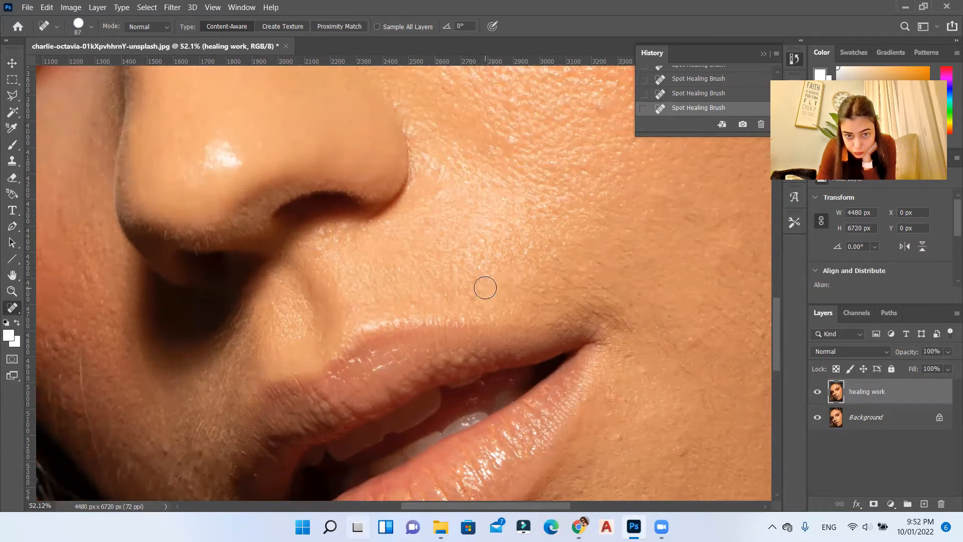
pyautogui.scroll(-2, 643, 415)
pyautogui.hscroll(5, 602, 391)
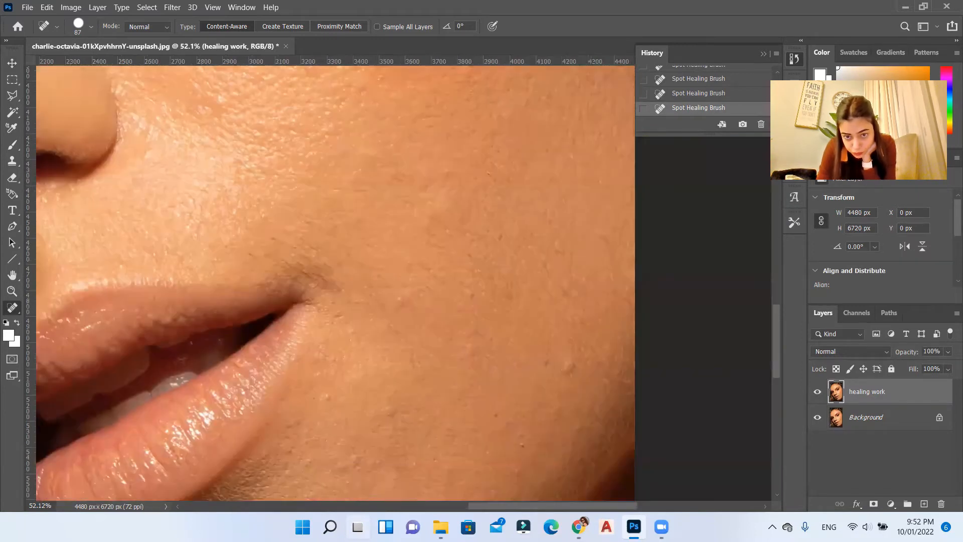
# Step: Heal the small spots on the cheek beside the mouth corner and on the chin with the Spot Healing Brush
pyautogui.scroll(-2, 542, 367)
pyautogui.click(522, 394)
pyautogui.click(350, 292)
pyautogui.scroll(3, 466, 238)
pyautogui.click(425, 212)
pyautogui.scroll(10, 352, 301)
pyautogui.scroll(-17, 319, 341)
pyautogui.scroll(-4, 352, 321)
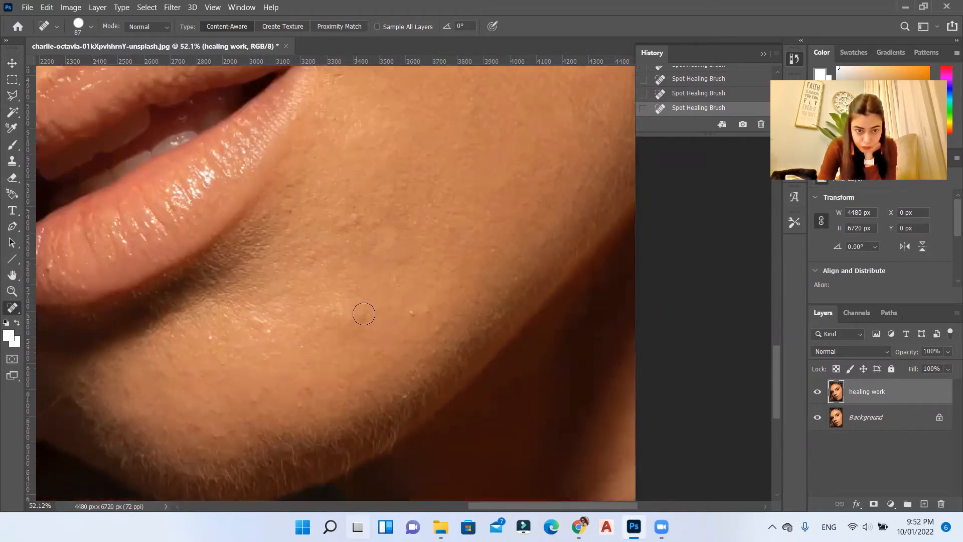
pyautogui.click(163, 347)
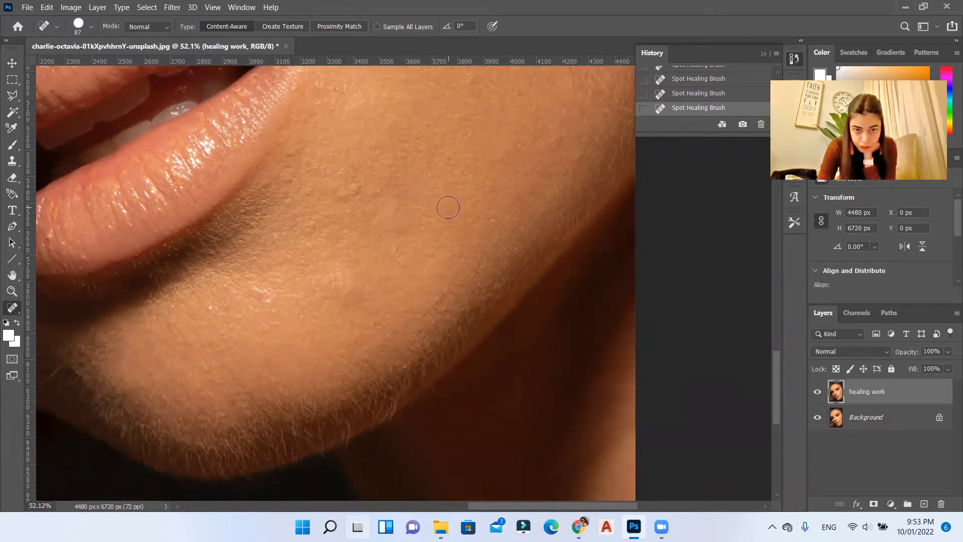
# Step: Check the healed skin around the nose and cheek and across the whole portrait
pyautogui.hscroll(-10, 567, 508)
pyautogui.scroll(4, 507, 363)
pyautogui.scroll(10, 507, 359)
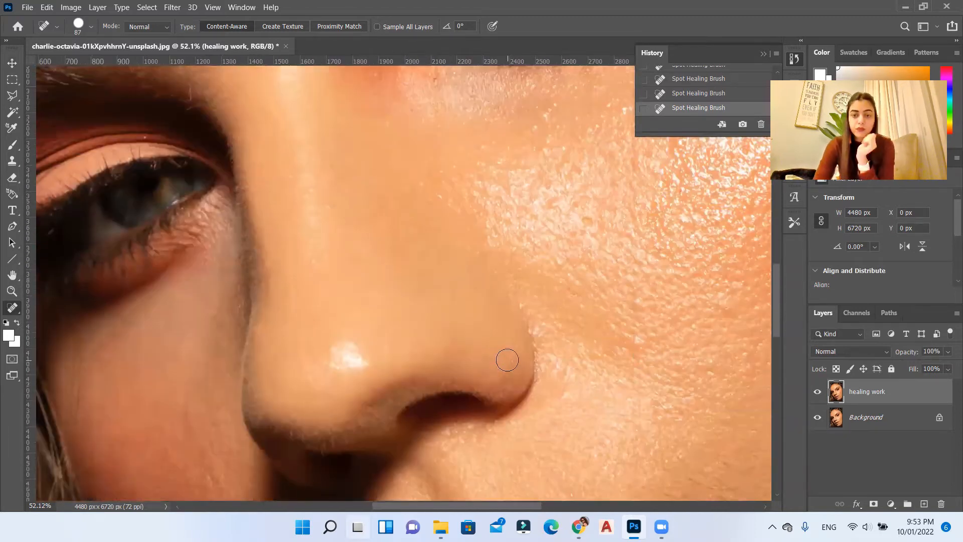
pyautogui.press('z')
pyautogui.rightClick(231, 231)
pyautogui.click(244, 236)
pyautogui.press('j')
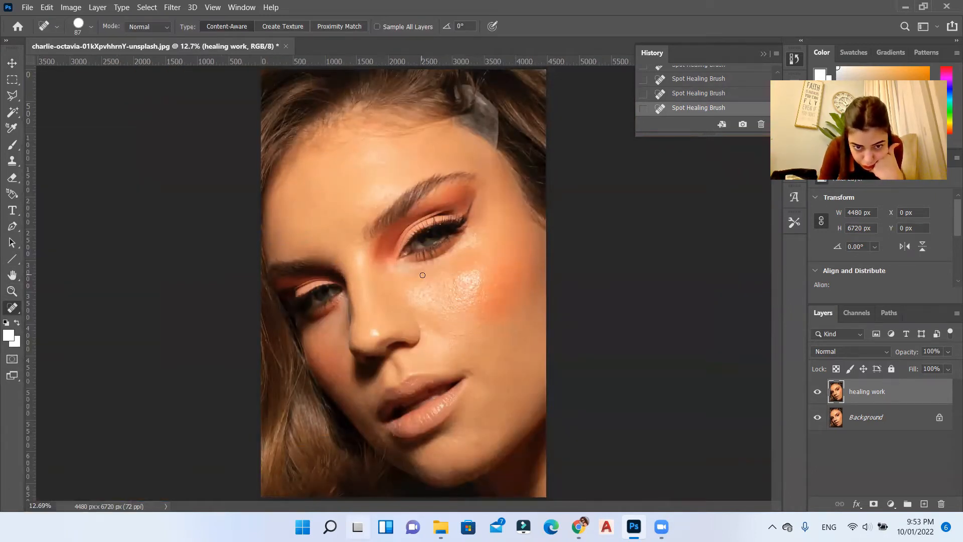
# Step: Set up a soft 187 px Clone Stamp brush for the grey patch at the hairline above the outer eyebrow
pyautogui.scroll(6, 493, 188)
pyautogui.moveTo(484, 217)
pyautogui.mouseDown()
pyautogui.moveTo(401, 129)
pyautogui.moveTo(335, 142)
pyautogui.mouseUp()
pyautogui.click(477, 326)
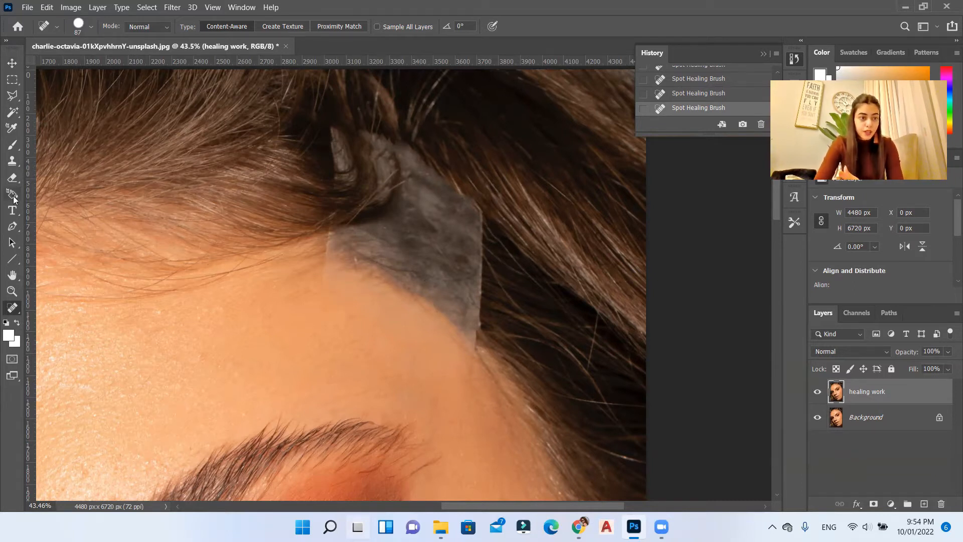
pyautogui.click(12, 161)
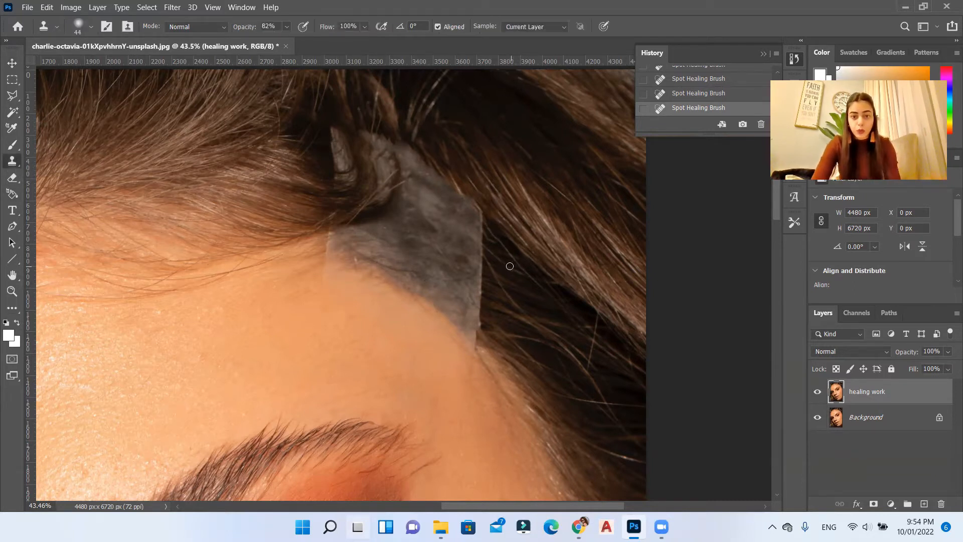
pyautogui.rightClick(516, 231)
pyautogui.click(633, 261)
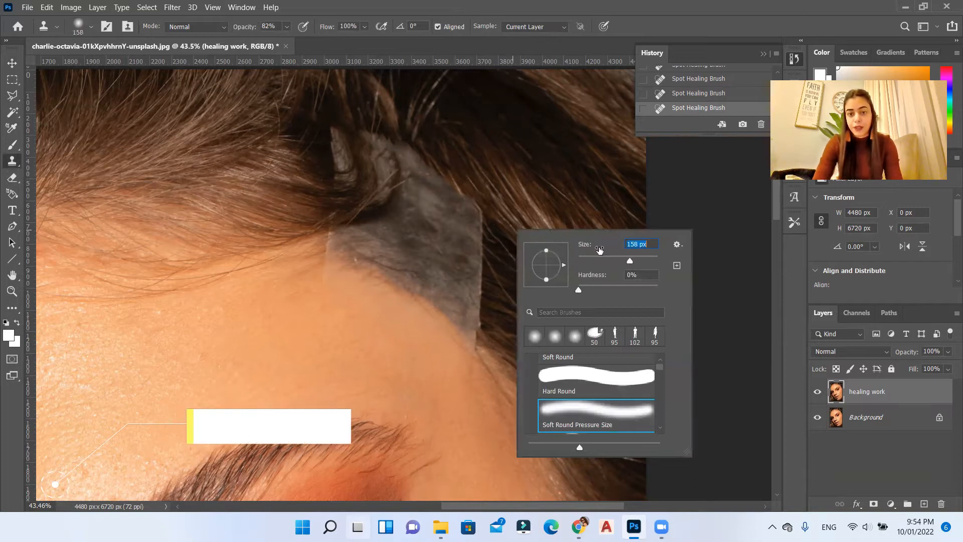
pyautogui.moveTo(636, 261); pyautogui.dragTo(638, 261)
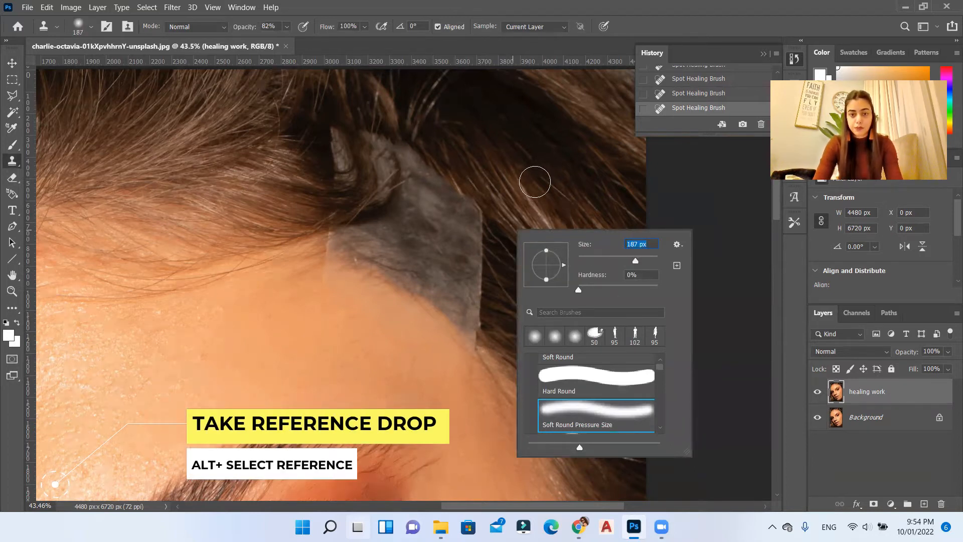
pyautogui.click(491, 5)
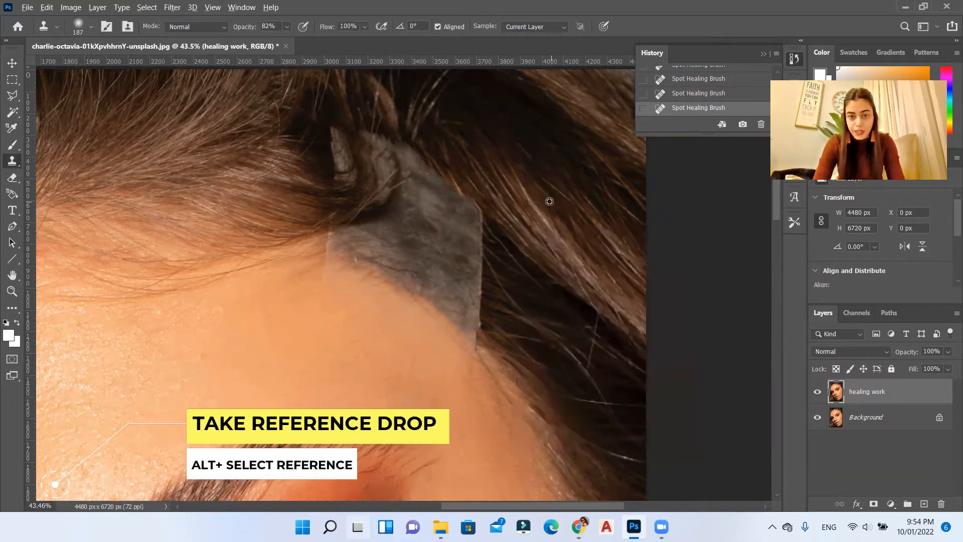
# Step: Clone the neighbouring dark hair over the outer and upper edge of the grey hairline patch
pyautogui.keyDown('alt'); pyautogui.click(543, 185); pyautogui.keyUp('alt')
pyautogui.click(483, 213)
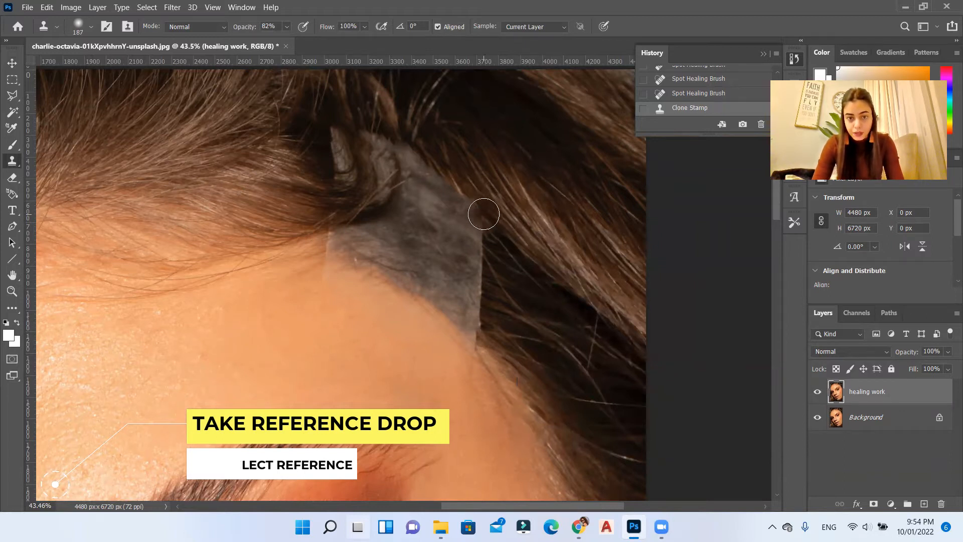
pyautogui.click(468, 208)
pyautogui.click(466, 201)
pyautogui.click(452, 193)
pyautogui.moveTo(435, 181); pyautogui.dragTo(421, 163)
pyautogui.moveTo(391, 147)
pyautogui.mouseDown()
pyautogui.moveTo(326, 103)
pyautogui.moveTo(333, 142)
pyautogui.moveTo(355, 155)
pyautogui.moveTo(333, 168)
pyautogui.moveTo(375, 170)
pyautogui.moveTo(371, 194)
pyautogui.mouseUp()
# Step: Clone more hair over the upper tip of the grey patch and diagonally through its middle
pyautogui.keyDown('alt'); pyautogui.click(405, 94); pyautogui.keyUp('alt')
pyautogui.keyDown('alt'); pyautogui.click(316, 129); pyautogui.keyUp('alt')
pyautogui.keyDown('alt'); pyautogui.click(532, 317); pyautogui.keyUp('alt')
pyautogui.moveTo(519, 327)
pyautogui.mouseDown()
pyautogui.moveTo(474, 300)
pyautogui.moveTo(474, 261)
pyautogui.moveTo(487, 273)
pyautogui.moveTo(478, 291)
pyautogui.moveTo(465, 229)
pyautogui.moveTo(462, 259)
pyautogui.moveTo(481, 313)
pyautogui.moveTo(455, 266)
pyautogui.moveTo(447, 215)
pyautogui.moveTo(409, 183)
pyautogui.moveTo(454, 233)
pyautogui.moveTo(411, 209)
pyautogui.mouseUp()
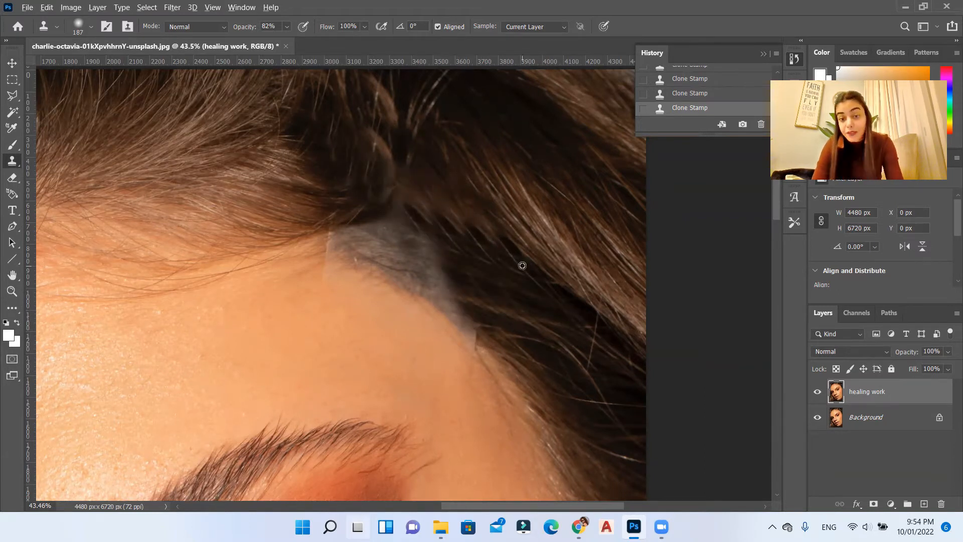
# Step: Cover the remaining grey band along the forehead edge with dark hair cloned from beside it
pyautogui.keyDown('alt'); pyautogui.click(494, 242); pyautogui.keyUp('alt')
pyautogui.moveTo(447, 246); pyautogui.dragTo(395, 215)
pyautogui.keyDown('alt'); pyautogui.click(525, 284); pyautogui.keyUp('alt')
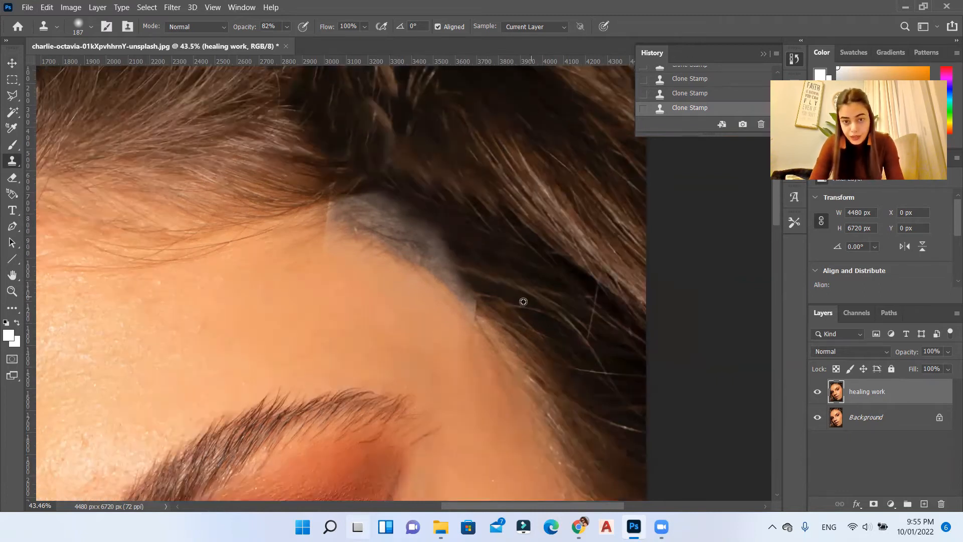
pyautogui.keyDown('alt'); pyautogui.click(524, 302); pyautogui.keyUp('alt')
pyautogui.moveTo(449, 261)
pyautogui.mouseDown()
pyautogui.moveTo(418, 216)
pyautogui.moveTo(331, 182)
pyautogui.mouseUp()
pyautogui.moveTo(478, 290)
pyautogui.mouseDown()
pyautogui.moveTo(400, 222)
pyautogui.moveTo(323, 183)
pyautogui.mouseUp()
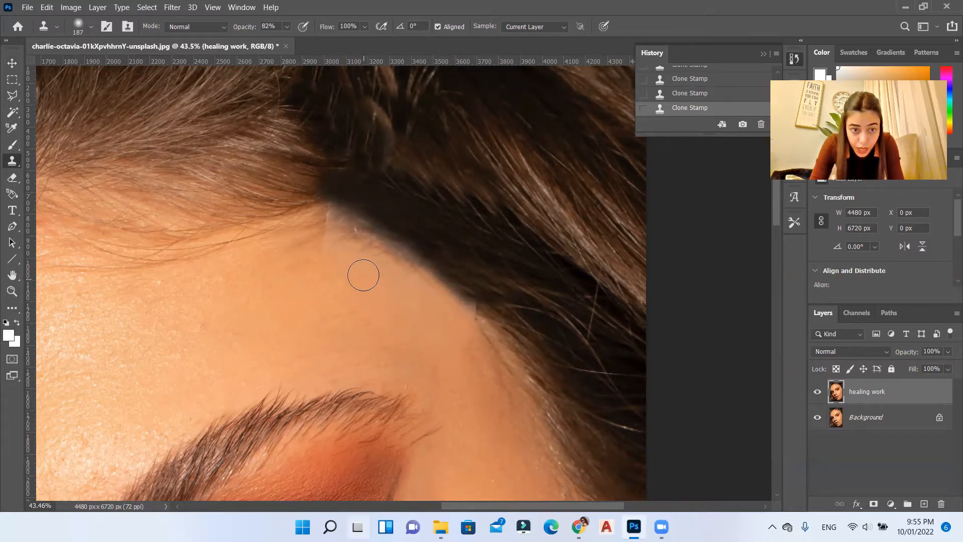
# Step: Clone forehead skin over the pale corner at the hairline and reduce the Clone Stamp brush to 81 px
pyautogui.keyDown('alt'); pyautogui.click(335, 287); pyautogui.keyUp('alt')
pyautogui.moveTo(325, 236); pyautogui.dragTo(336, 216)
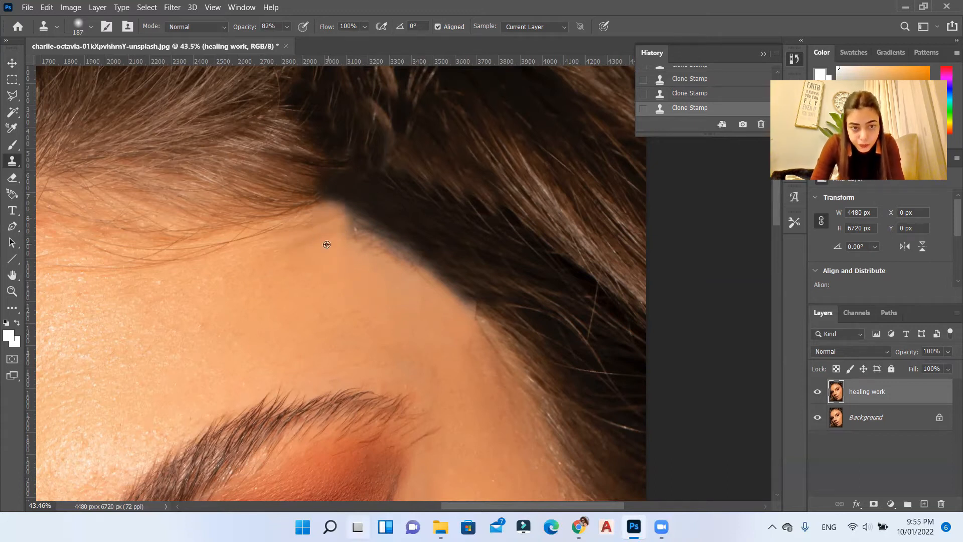
pyautogui.rightClick(397, 284)
pyautogui.click(490, 313)
pyautogui.click(454, 91)
pyautogui.scroll(5, 454, 285)
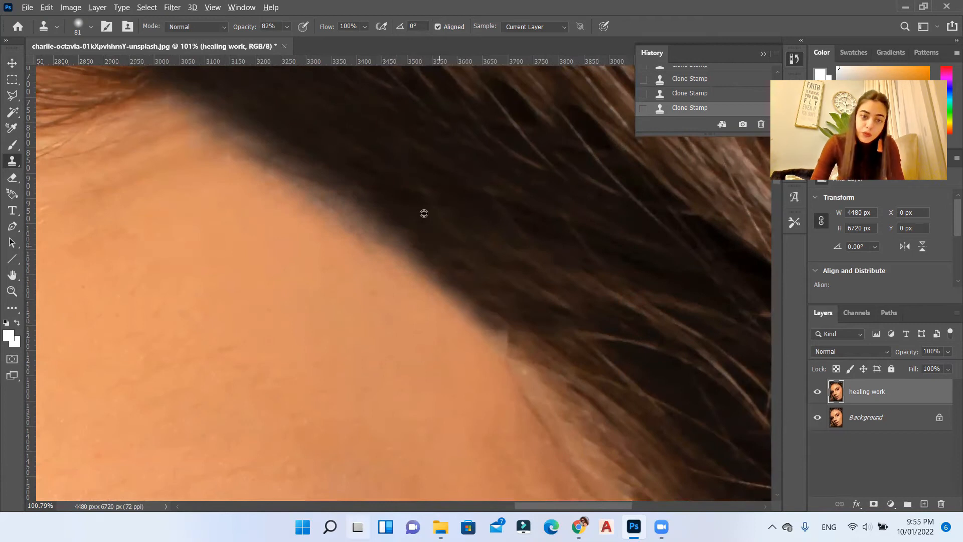
pyautogui.scroll(-10, 488, 271)
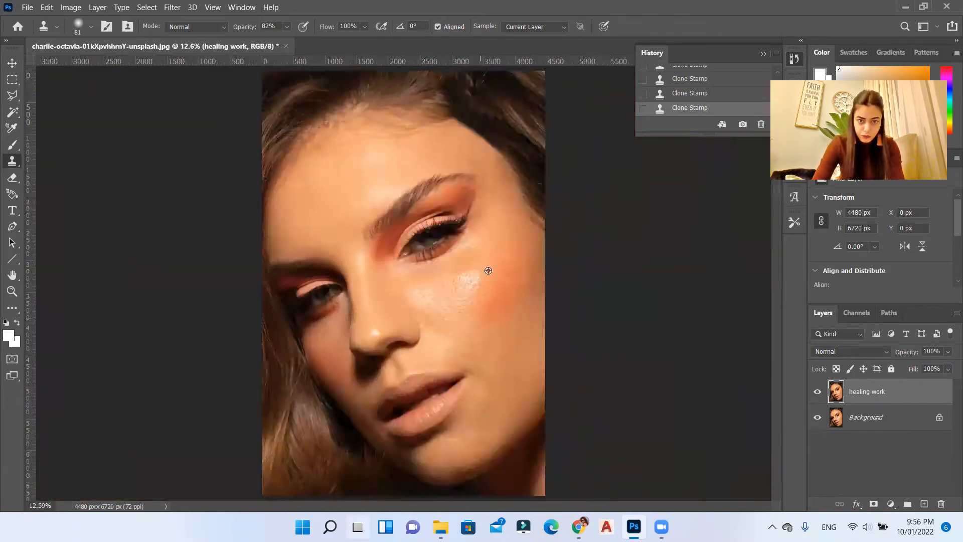
# Step: Undo the latest Clone Stamp strokes on the hairline and return to an earlier history state
pyautogui.scroll(6, 511, 95)
pyautogui.hotkey('ctrl', 'z')
pyautogui.hotkey('ctrl', 'z')
pyautogui.hotkey('ctrl', 'z')
pyautogui.scroll(3, 678, 92)
pyautogui.click(688, 92)
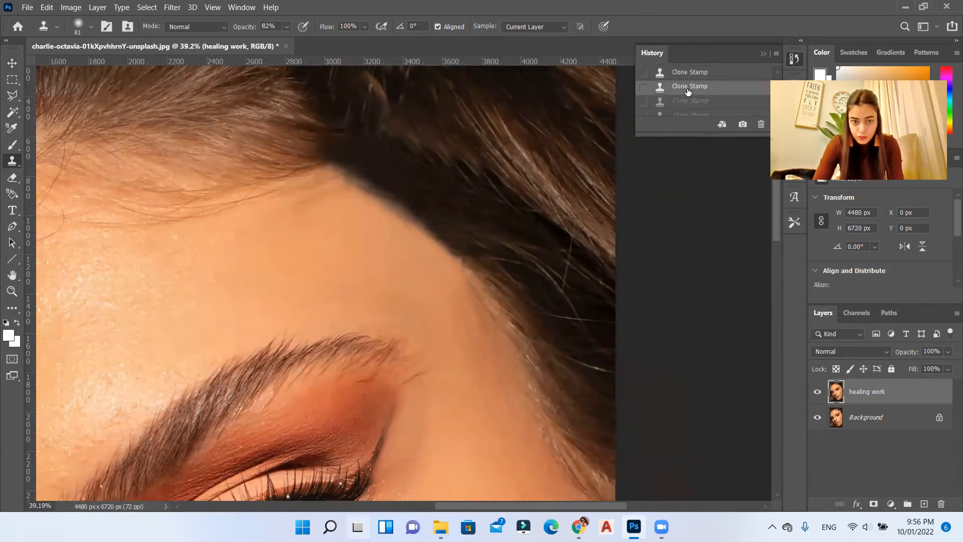
pyautogui.scroll(1, 688, 92)
pyautogui.click(688, 102)
# Step: Enlarge the Clone Stamp brush and clone along the diagonal edge between the forehead and the dark hair
pyautogui.scroll(-3, 433, 221)
pyautogui.scroll(3, 474, 276)
pyautogui.press(']')
pyautogui.press(']')
pyautogui.rightClick(505, 320)
pyautogui.keyDown('alt'); pyautogui.click(483, 224); pyautogui.keyUp('alt')
pyautogui.rightClick(476, 291)
pyautogui.moveTo(580, 317); pyautogui.dragTo(586, 317)
pyautogui.keyDown('alt'); pyautogui.click(485, 277); pyautogui.keyUp('alt')
pyautogui.moveTo(433, 225); pyautogui.dragTo(315, 139)
pyautogui.scroll(-1, 322, 201)
pyautogui.scroll(4, 402, 269)
# Step: Set the Clone Stamp brush to 199 px and clone forehead skin along the upper hairline edge
pyautogui.rightClick(447, 284)
pyautogui.keyDown('alt'); pyautogui.click(195, 262); pyautogui.keyUp('alt')
pyautogui.rightClick(344, 229)
pyautogui.moveTo(463, 260); pyautogui.dragTo(469, 260)
pyautogui.keyDown('alt'); pyautogui.click(301, 196); pyautogui.keyUp('alt')
pyautogui.click(311, 139)
pyautogui.keyDown('alt'); pyautogui.click(258, 187); pyautogui.keyUp('alt')
pyautogui.keyDown('alt'); pyautogui.click(380, 246); pyautogui.keyUp('alt')
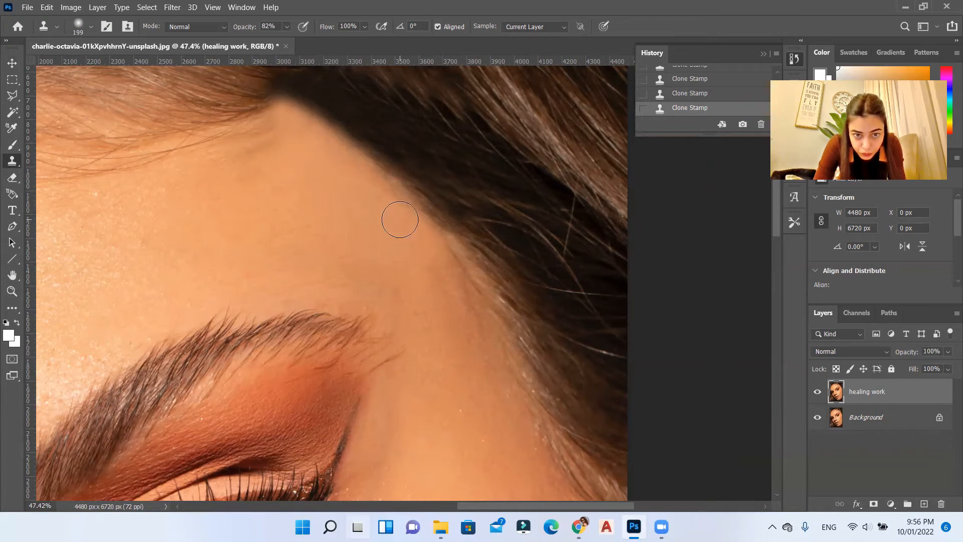
# Step: Enlarge the Clone Stamp brush to 385 px and blend the hairline where the forehead meets the dark hair
pyautogui.scroll(-5, 348, 172)
pyautogui.scroll(4, 449, 221)
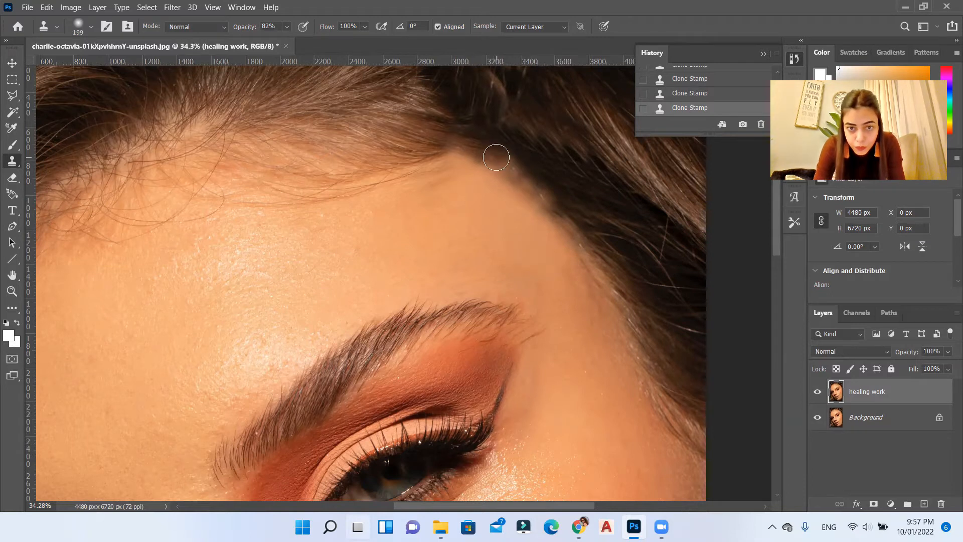
pyautogui.keyDown('alt'); pyautogui.click(366, 184); pyautogui.keyUp('alt')
pyautogui.keyDown('alt'); pyautogui.click(431, 140); pyautogui.keyUp('alt')
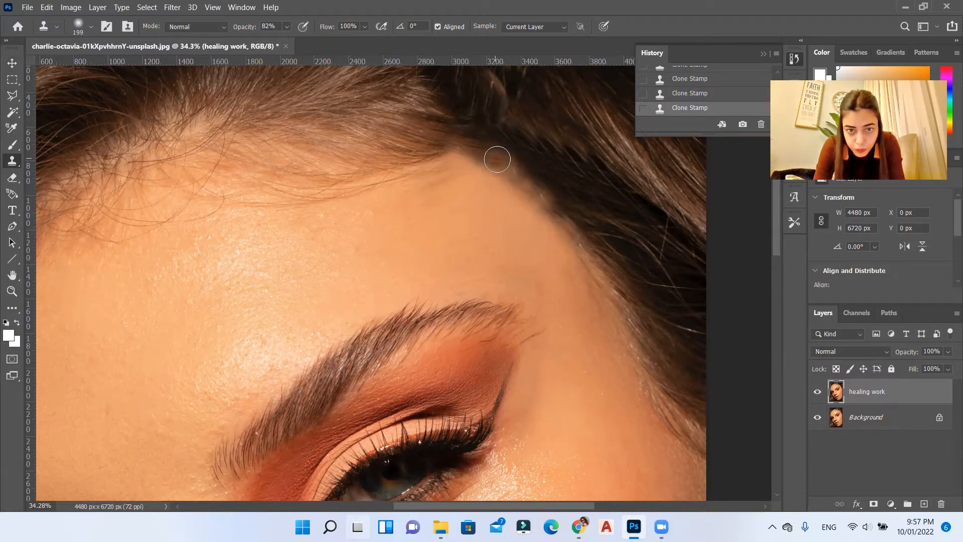
pyautogui.rightClick(521, 200)
pyautogui.moveTo(640, 230); pyautogui.dragTo(647, 228)
pyautogui.click(503, 5)
pyautogui.moveTo(480, 151); pyautogui.dragTo(495, 157)
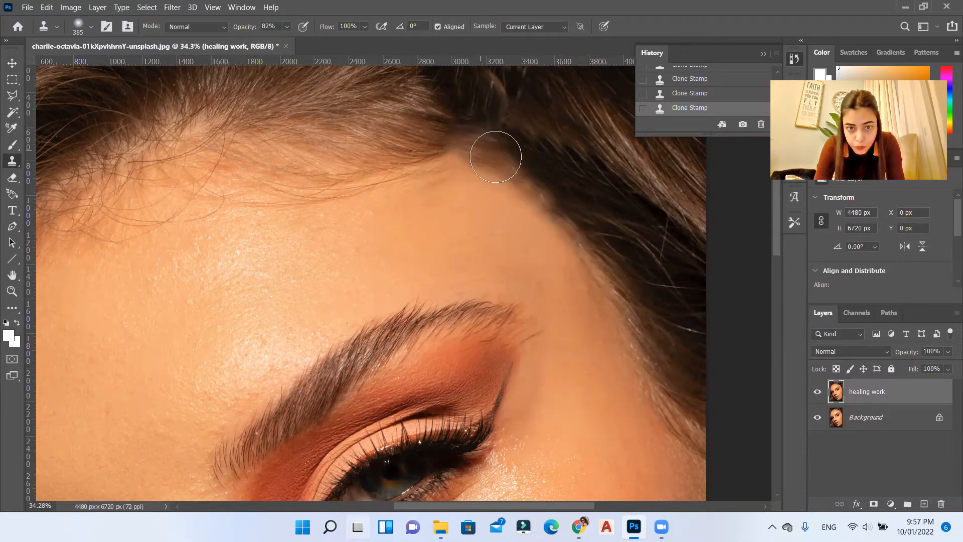
pyautogui.scroll(1, 572, 275)
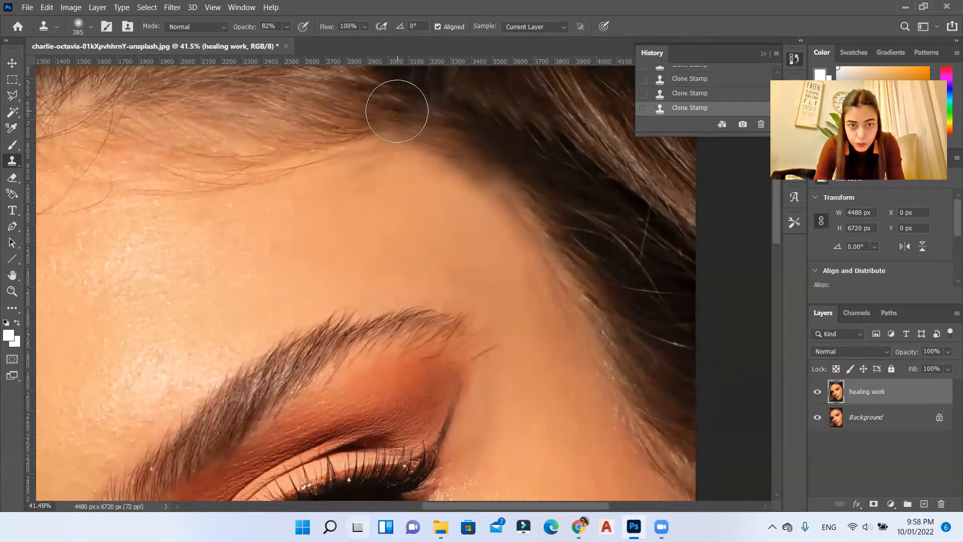
pyautogui.scroll(-3, 519, 166)
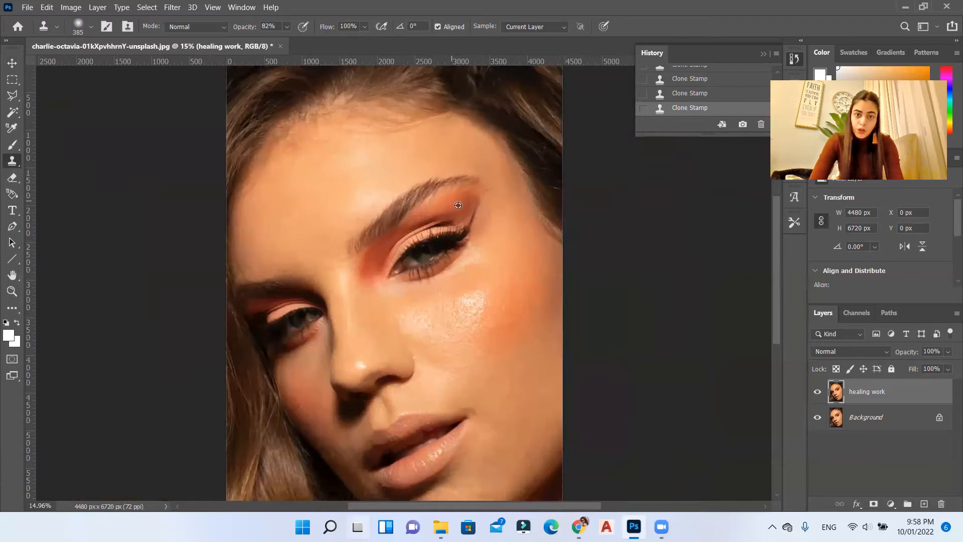
pyautogui.scroll(-1, 458, 206)
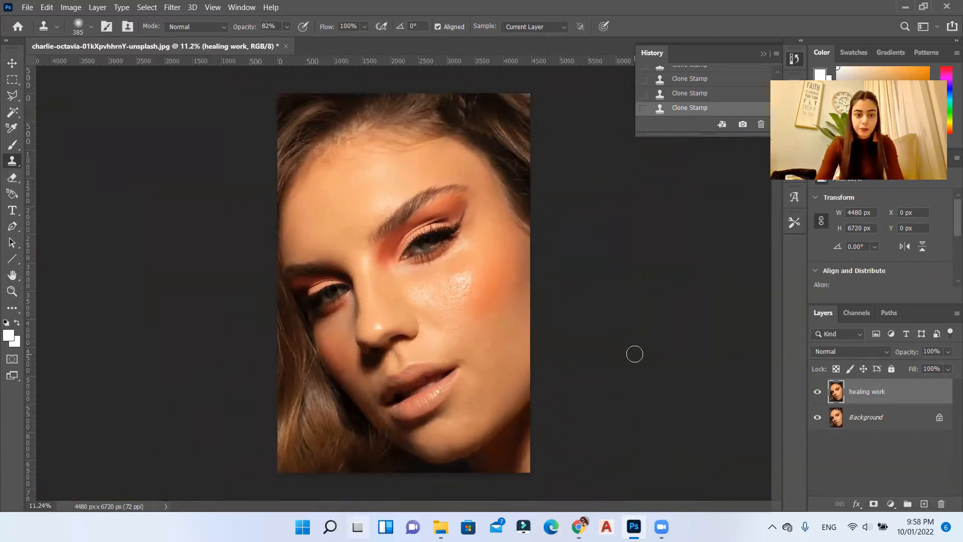
# Step: Patch a spot about 118 by 130 px on the chin below the mouth corner with the Patch tool, and deselect it
pyautogui.press('v')
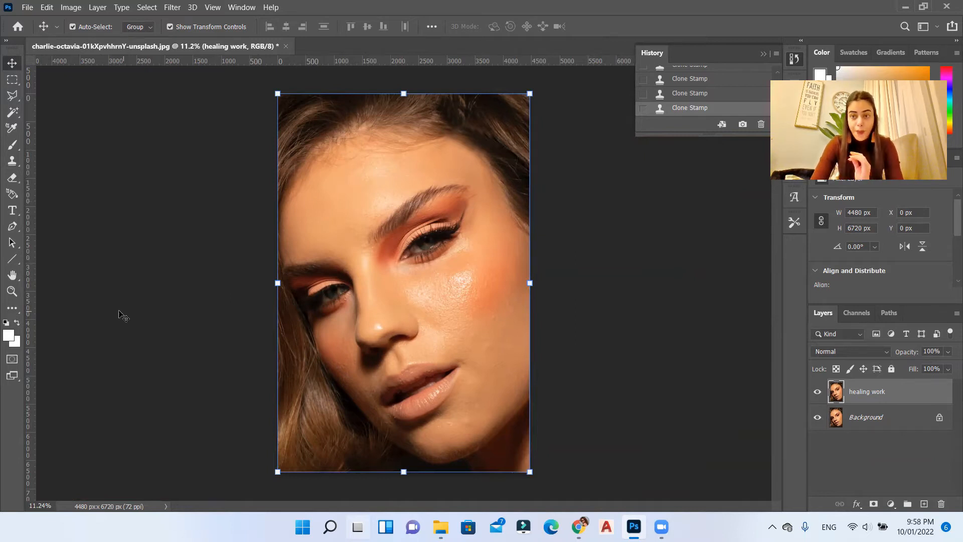
pyautogui.press('j')
pyautogui.click(11, 308)
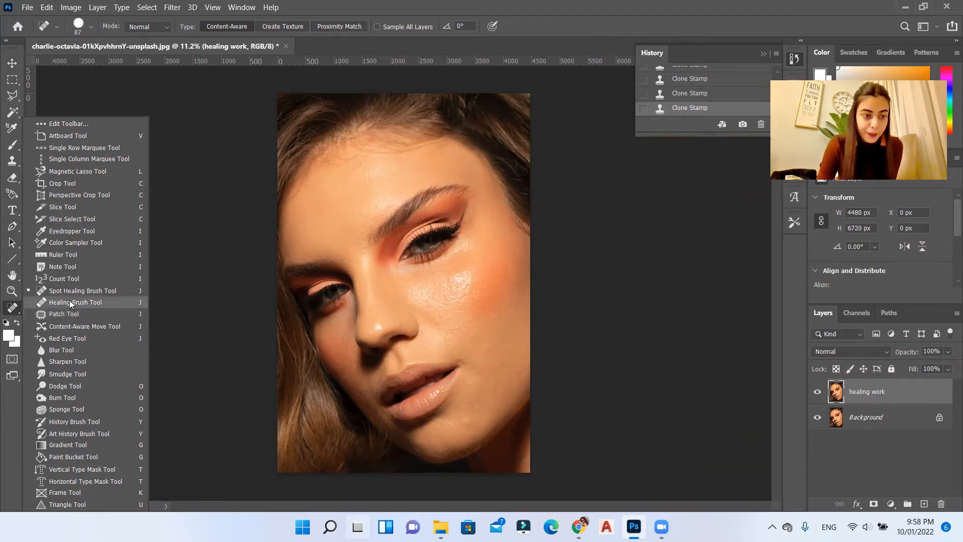
pyautogui.click(70, 316)
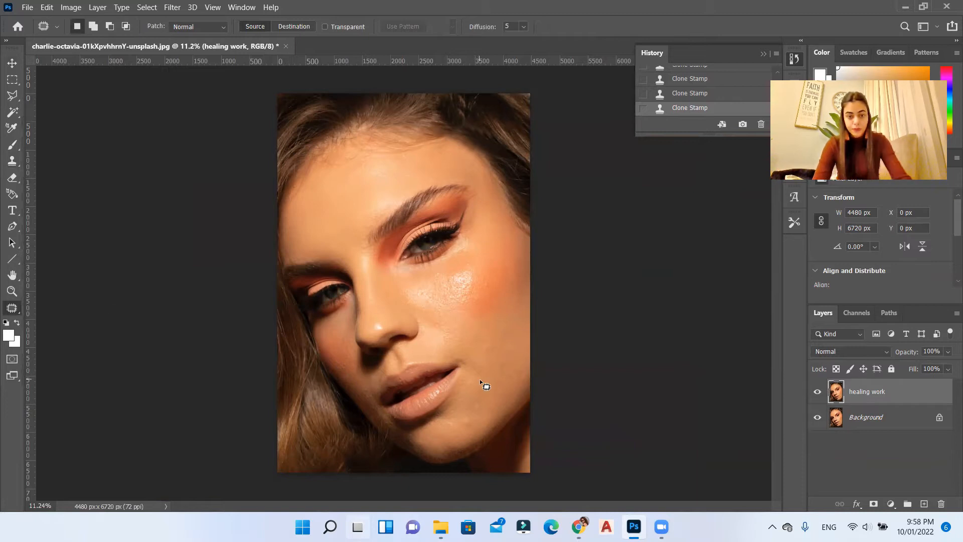
pyautogui.scroll(5, 468, 445)
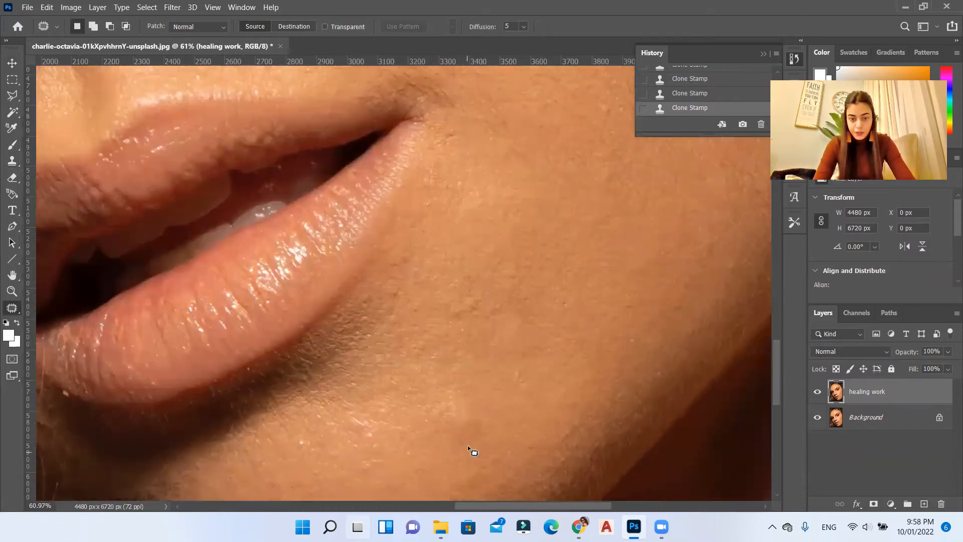
pyautogui.scroll(-4, 468, 399)
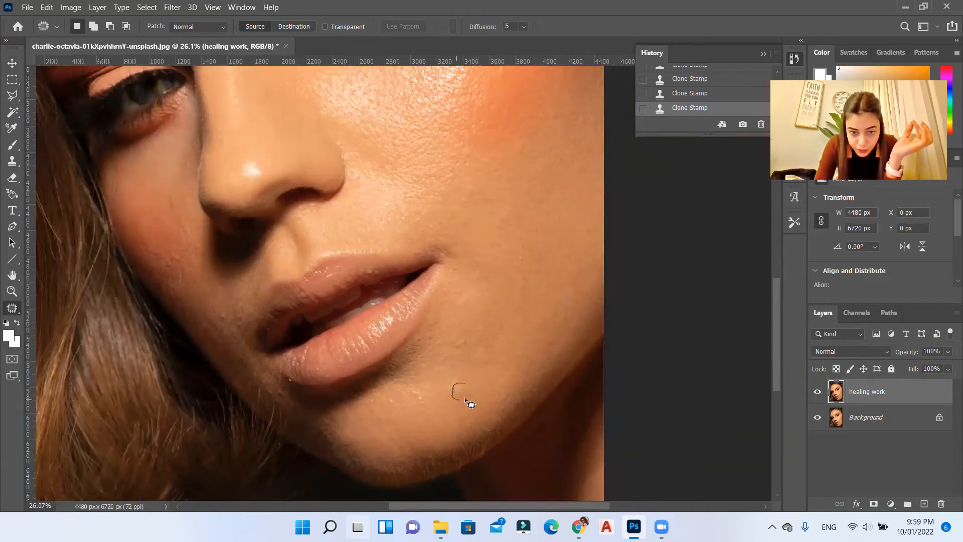
pyautogui.moveTo(467, 384); pyautogui.dragTo(429, 421)
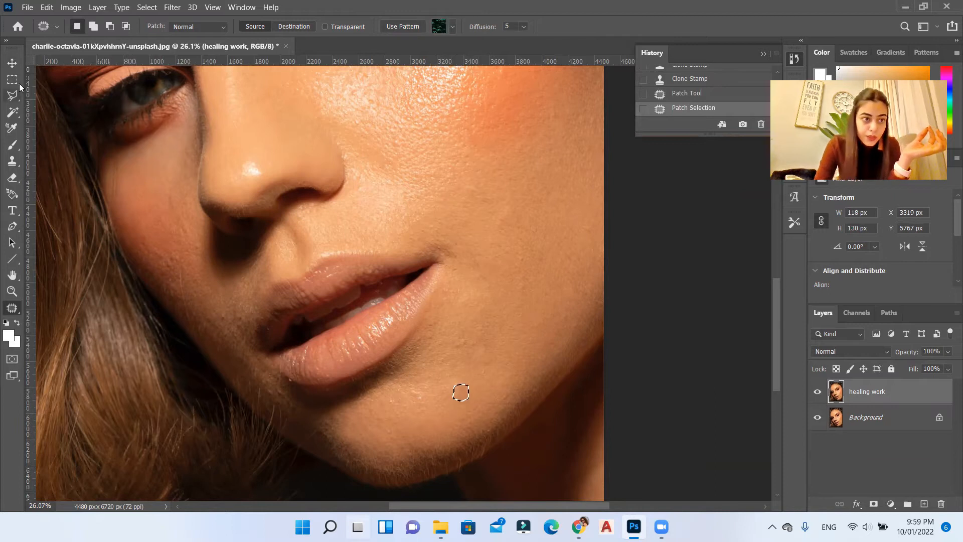
pyautogui.click(15, 67)
pyautogui.hotkey('ctrl', 'd')
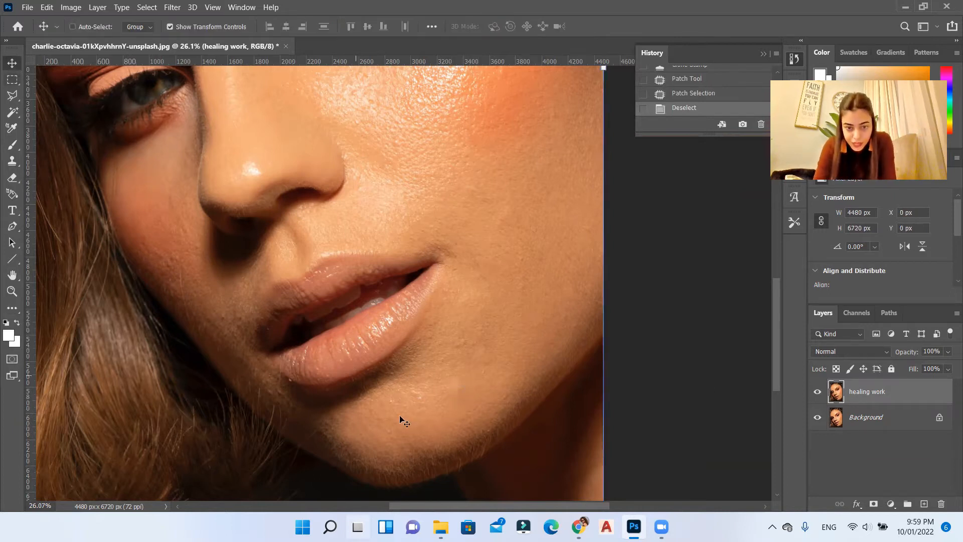
# Step: Patch a spot about 229 by 201 px on the chin below the mouth corner with the Patch tool, using clean cheek skin
pyautogui.scroll(3, 470, 381)
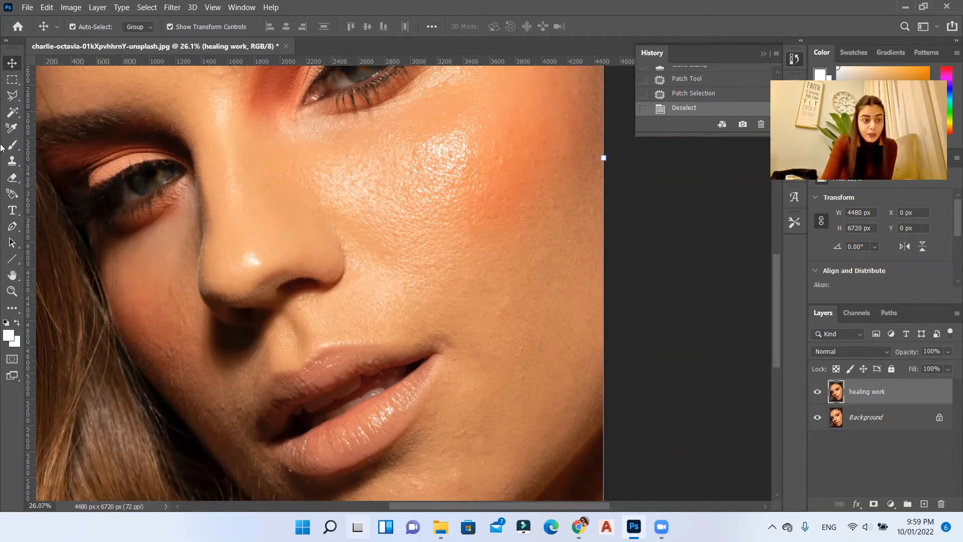
pyautogui.press('j')
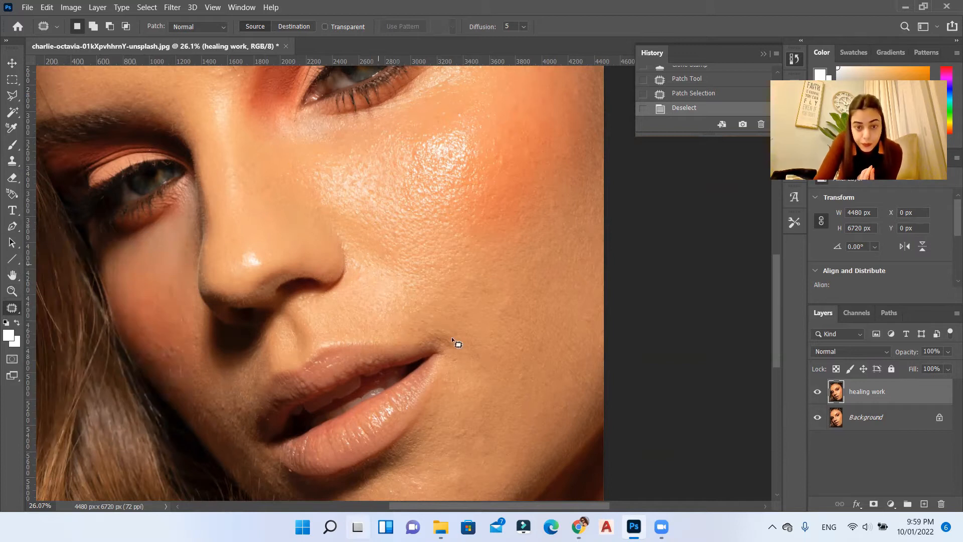
pyautogui.scroll(1, 471, 341)
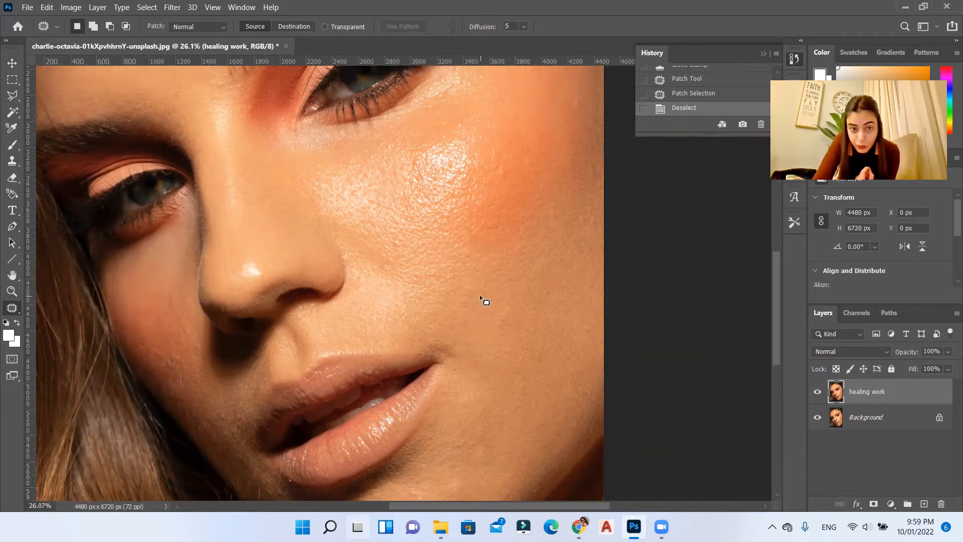
pyautogui.scroll(-3, 489, 437)
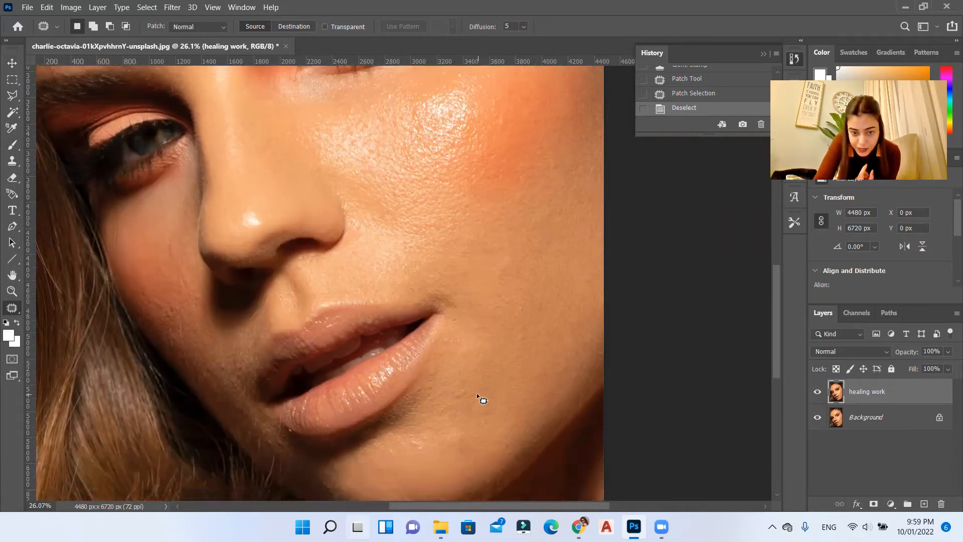
pyautogui.moveTo(469, 446); pyautogui.dragTo(517, 283)
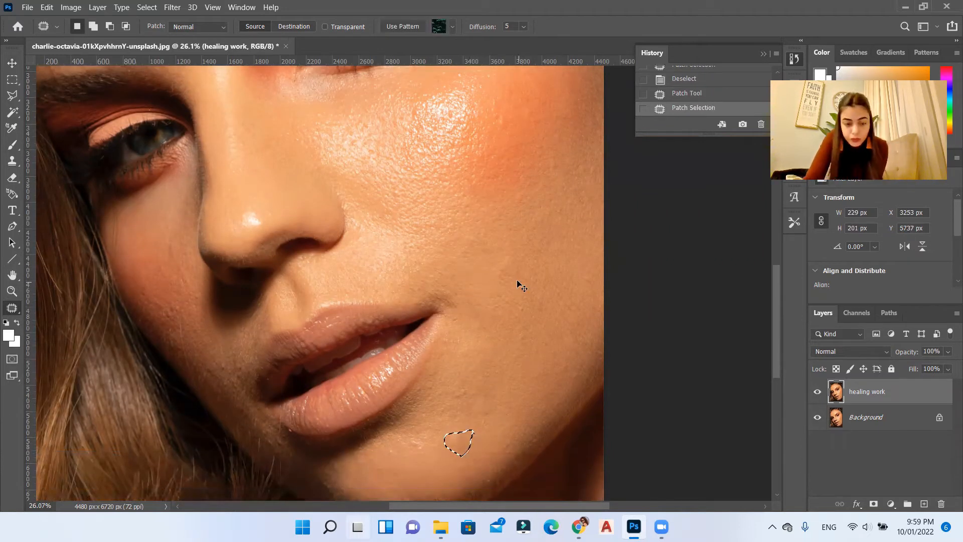
pyautogui.click(517, 283)
# Step: Patch further small blemishes on the facial skin with the Patch tool and clear the selection
pyautogui.scroll(11, 504, 282)
pyautogui.scroll(-10, 482, 351)
pyautogui.scroll(2, 490, 413)
pyautogui.moveTo(460, 368)
pyautogui.mouseDown()
pyautogui.moveTo(439, 331)
pyautogui.moveTo(461, 365)
pyautogui.mouseUp()
pyautogui.click(432, 392)
pyautogui.scroll(-3, 429, 387)
pyautogui.scroll(6, 422, 372)
pyautogui.moveTo(425, 308); pyautogui.dragTo(419, 358)
pyautogui.scroll(-6, 419, 357)
pyautogui.scroll(7, 518, 177)
pyautogui.moveTo(519, 177); pyautogui.dragTo(514, 251)
pyautogui.hotkey('ctrl', 'd')
# Step: Patch the last uneven skin areas one after another, deselecting after each, and bring the whole portrait into view
pyautogui.scroll(-10, 514, 253)
pyautogui.scroll(-4, 366, 330)
pyautogui.scroll(9, 438, 427)
pyautogui.moveTo(479, 295)
pyautogui.mouseDown()
pyautogui.moveTo(471, 313)
pyautogui.moveTo(478, 295)
pyautogui.moveTo(497, 300)
pyautogui.mouseUp()
pyautogui.hotkey('ctrl', 'd')
pyautogui.scroll(-3, 496, 299)
pyautogui.scroll(5, 432, 367)
pyautogui.moveTo(419, 284)
pyautogui.mouseDown()
pyautogui.moveTo(371, 319)
pyautogui.moveTo(421, 286)
pyautogui.mouseUp()
pyautogui.moveTo(424, 327); pyautogui.dragTo(427, 326)
pyautogui.hotkey('ctrl', 'd')
pyautogui.scroll(-11, 427, 327)
pyautogui.scroll(2, 409, 374)
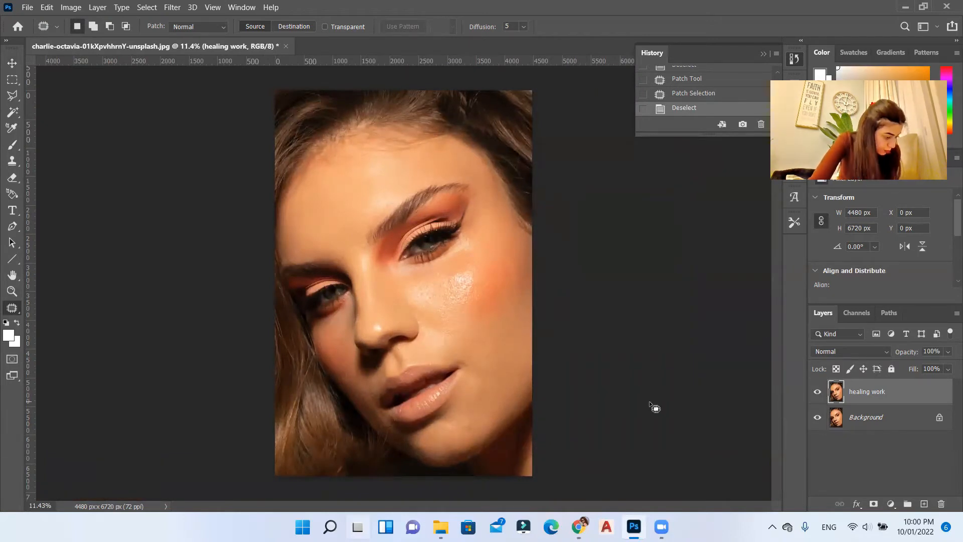
pyautogui.scroll(1, 437, 277)
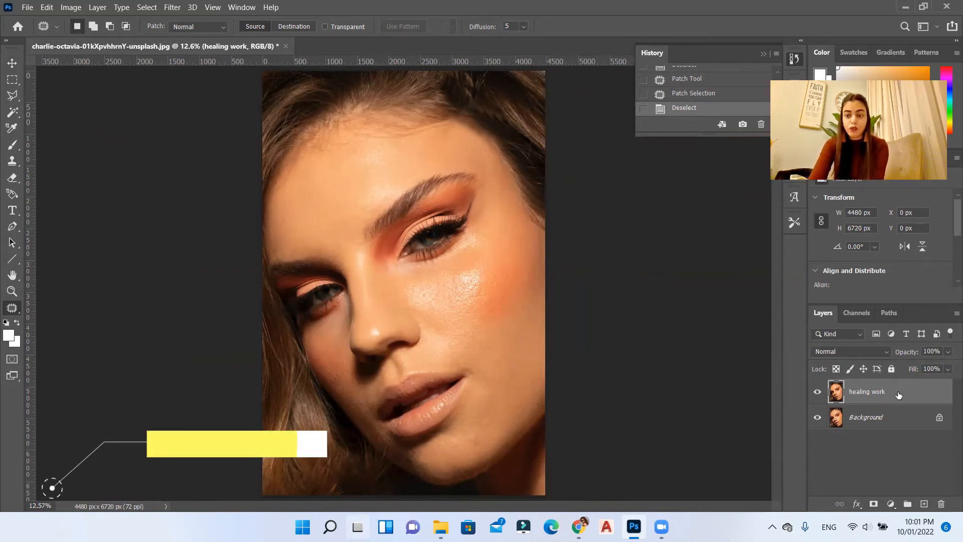
# Step: Duplicate the healing work layer and rename the copy "dodge & burn work"
pyautogui.hotkey('ctrl', 'j')
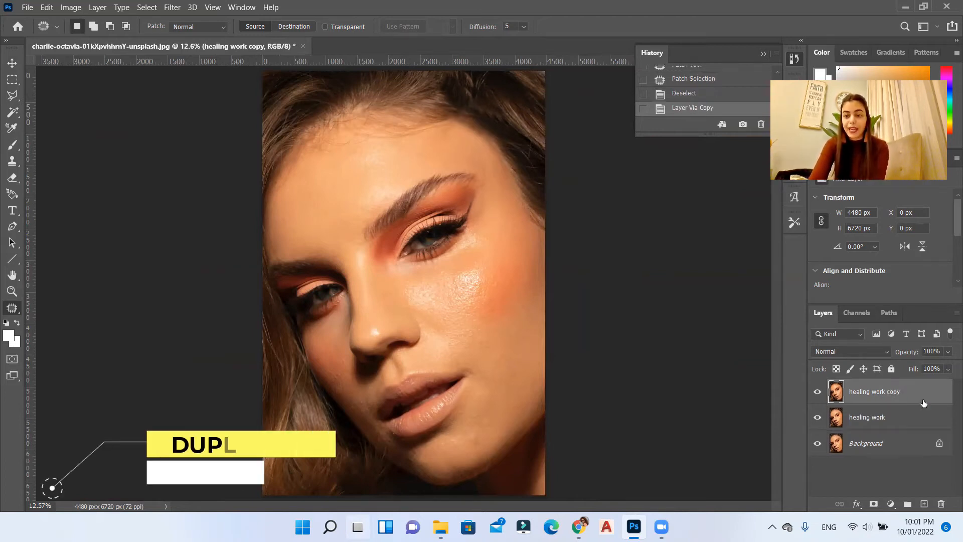
pyautogui.doubleClick(889, 394)
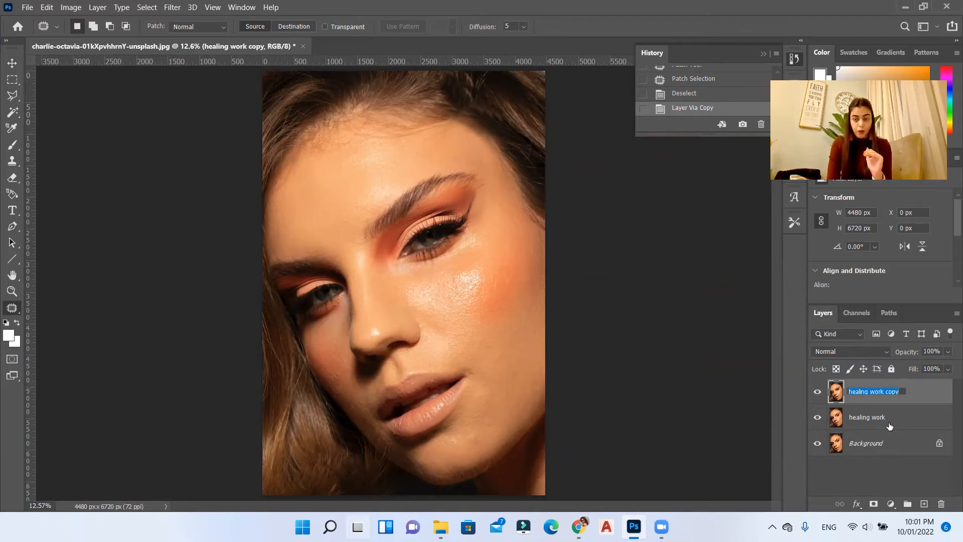
pyautogui.write('dodge & bur')
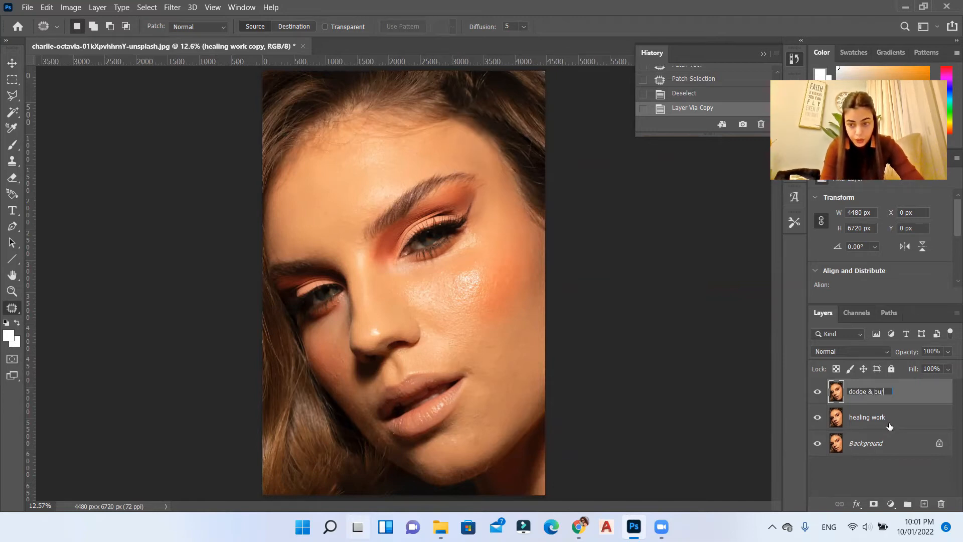
pyautogui.write('n work')
pyautogui.press('Return')
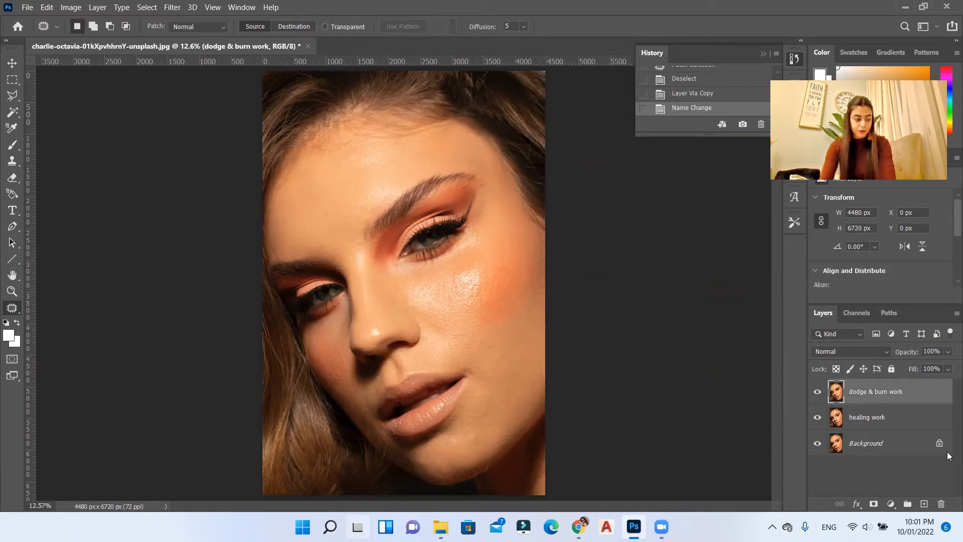
# Step: Activate the Dodge tool with a Soft Round Pressure Size brush at 275 px and 0% hardness, keeping the range on Midtones
pyautogui.rightClick(13, 311)
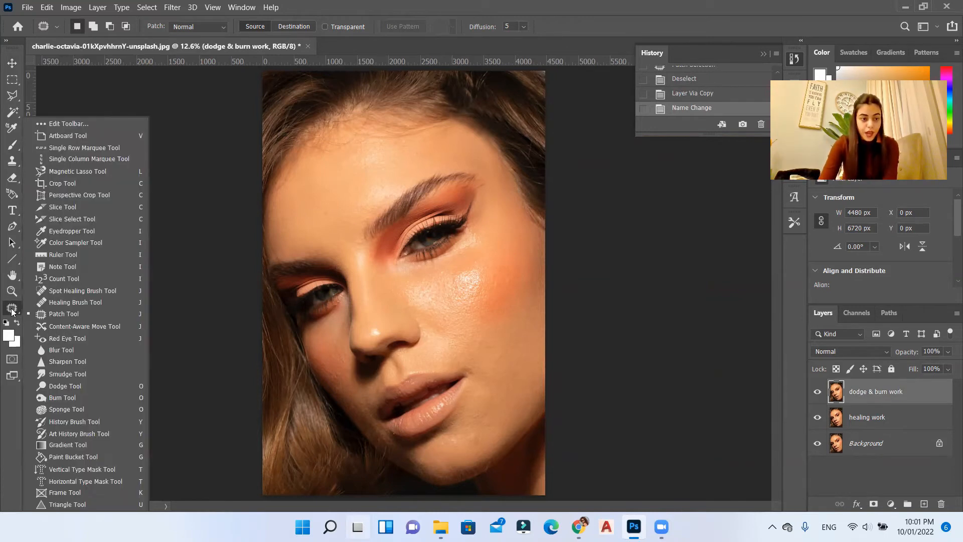
pyautogui.click(90, 389)
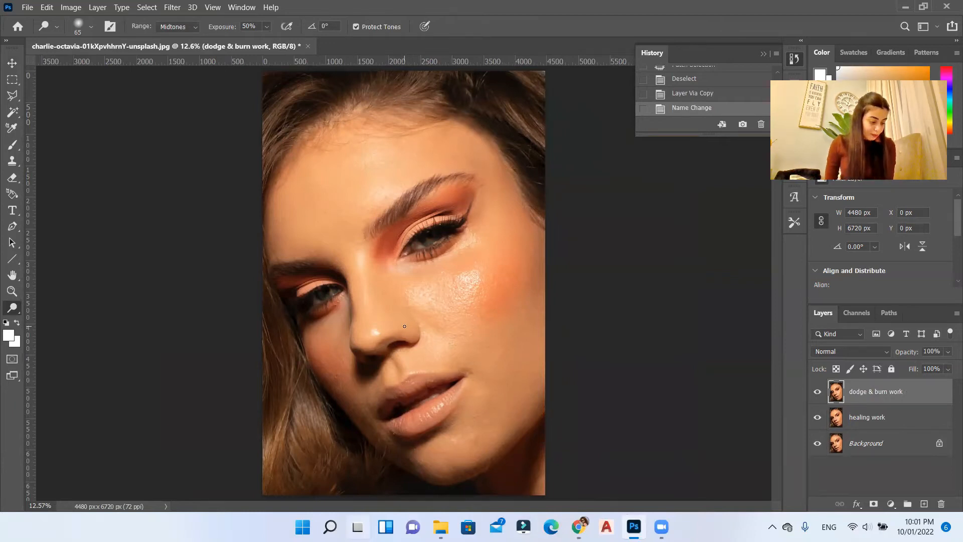
pyautogui.click(197, 26)
pyautogui.click(197, 27)
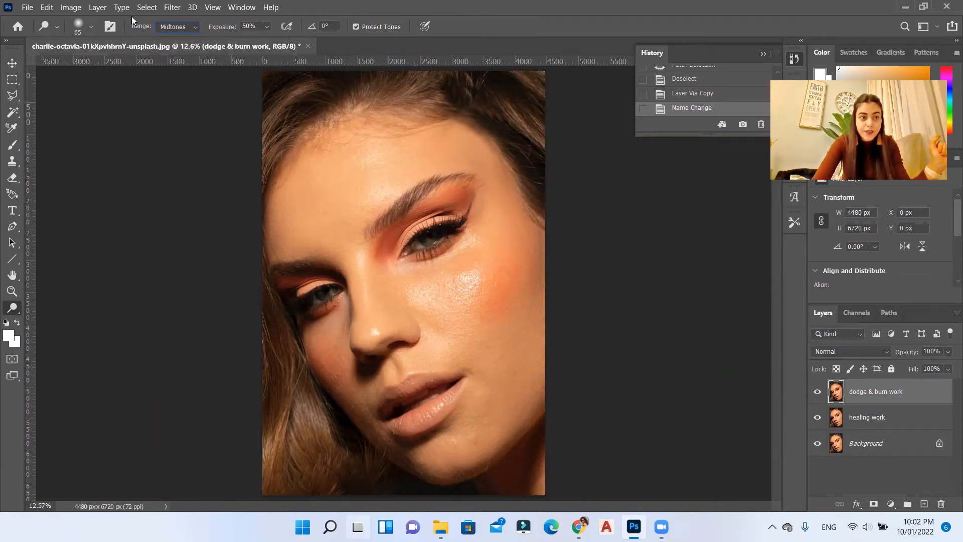
pyautogui.click(88, 27)
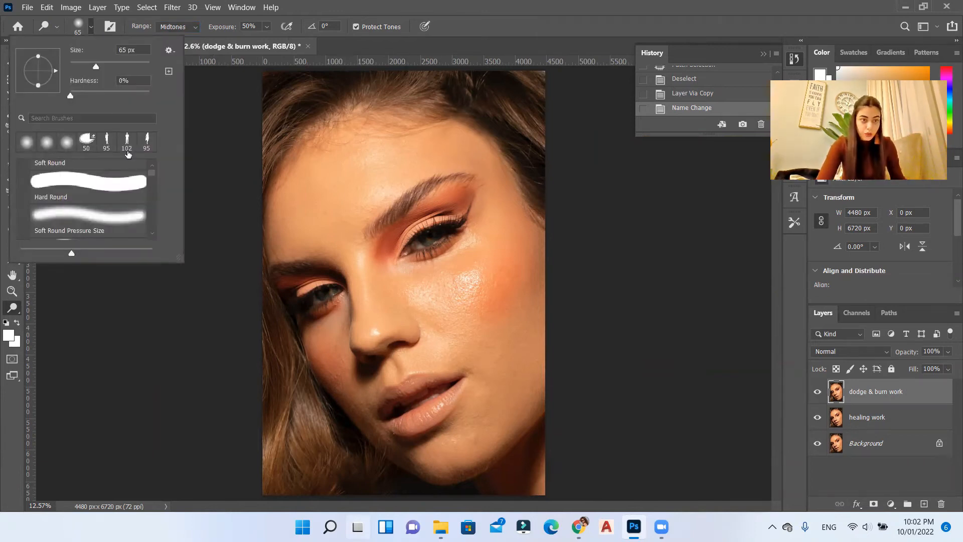
pyautogui.click(112, 217)
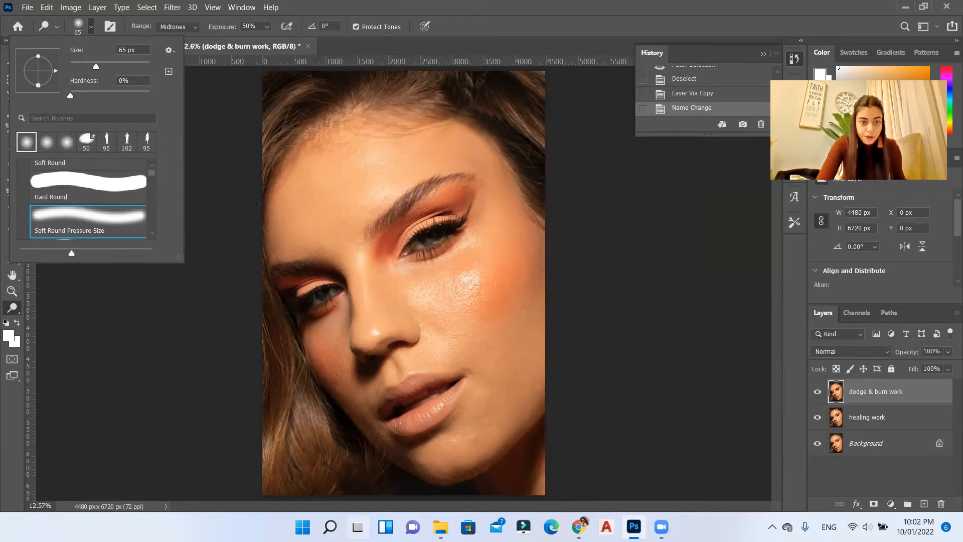
pyautogui.moveTo(110, 67); pyautogui.dragTo(133, 74)
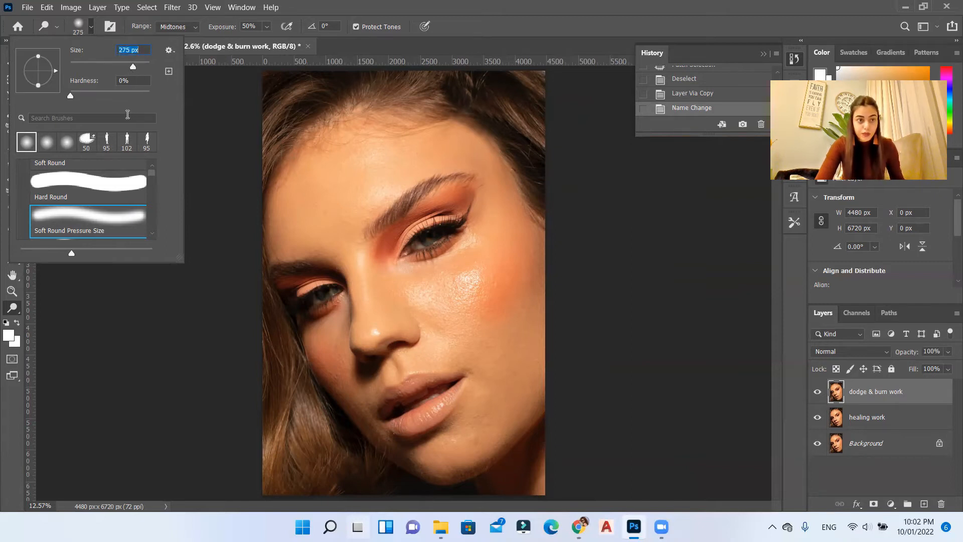
pyautogui.moveTo(69, 96); pyautogui.dragTo(63, 95)
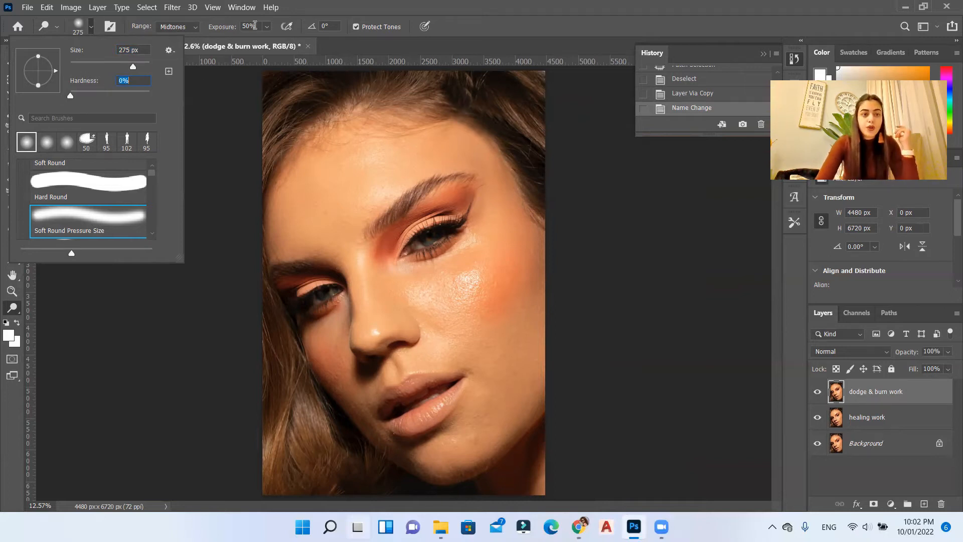
# Step: Set the Dodge tool's exposure to 1%
pyautogui.click(267, 27)
pyautogui.click(256, 26)
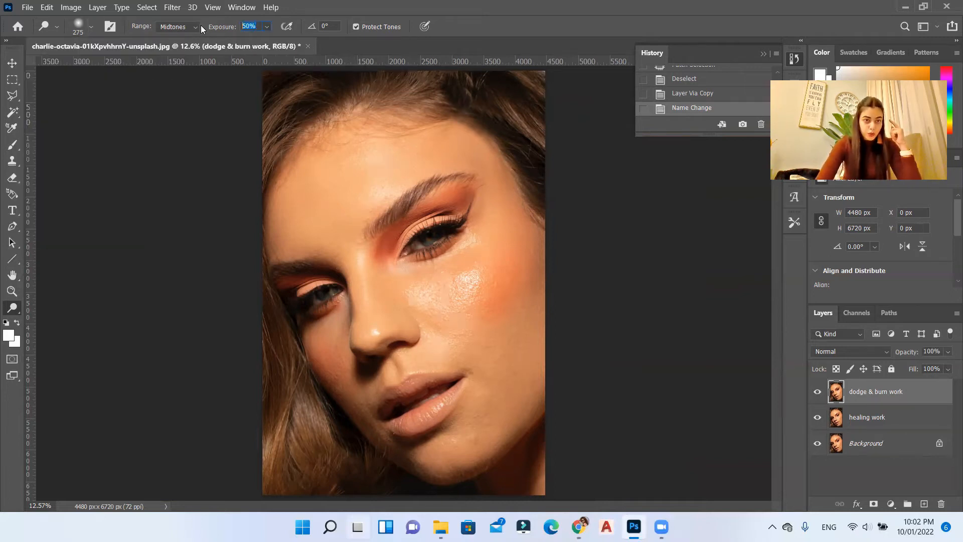
pyautogui.write('1')
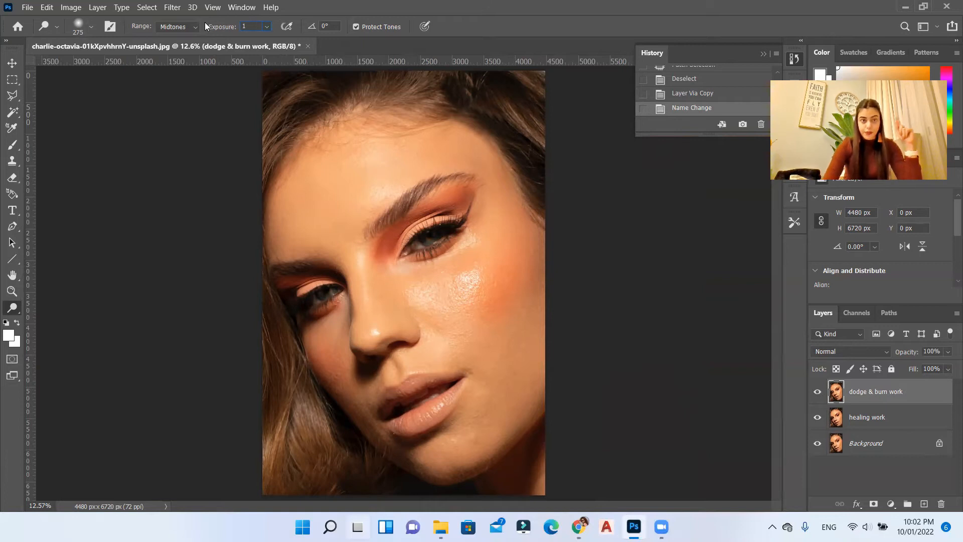
pyautogui.press('Return')
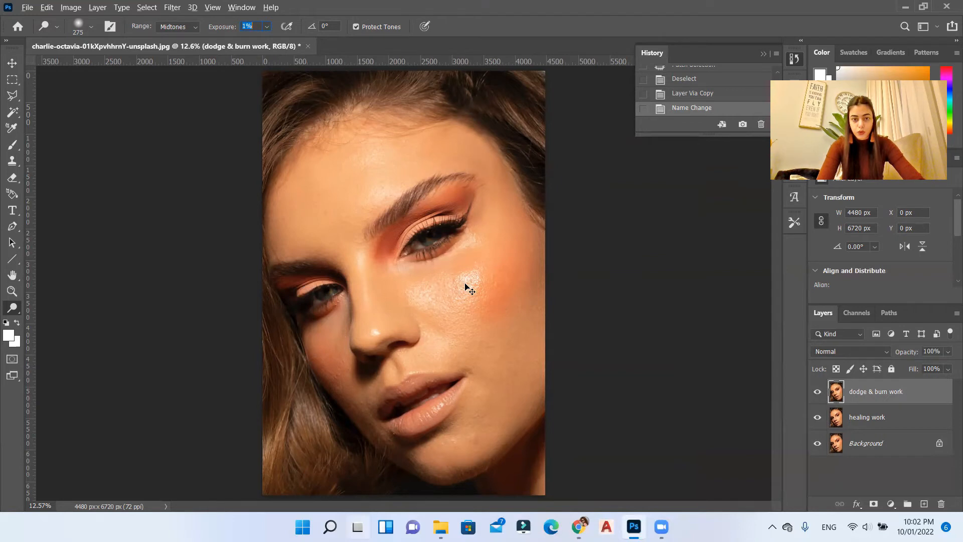
# Step: Dodge the highlighted skin on the cheek between the nose and the blush with the 275 px brush
pyautogui.press('z')
pyautogui.click(484, 312)
pyautogui.click(444, 297)
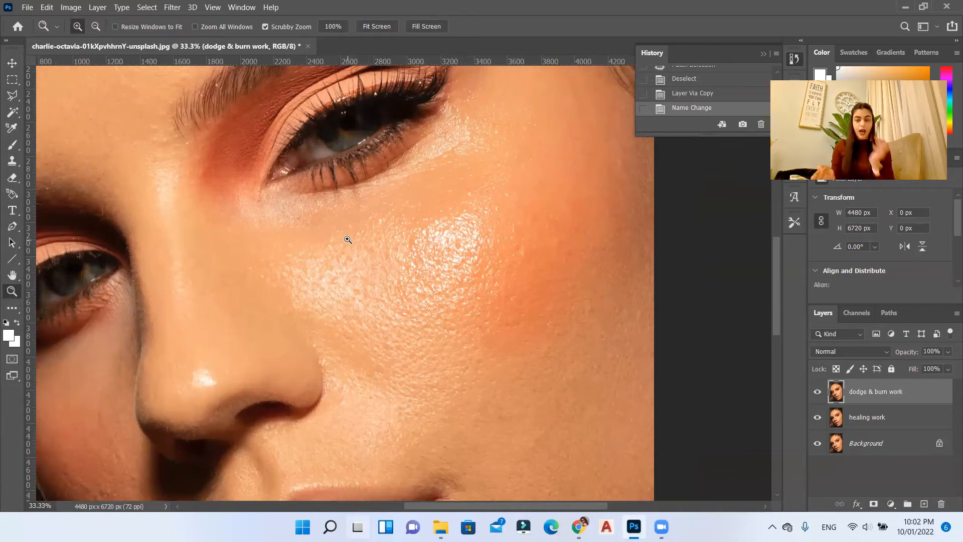
pyautogui.click(12, 307)
pyautogui.click(526, 5)
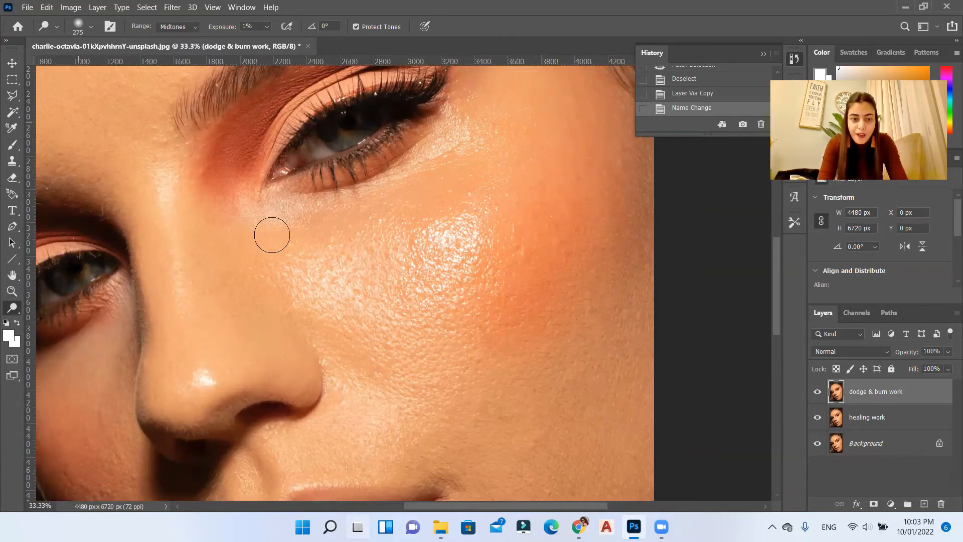
pyautogui.moveTo(393, 295)
pyautogui.mouseDown()
pyautogui.moveTo(402, 273)
pyautogui.moveTo(387, 279)
pyautogui.moveTo(401, 269)
pyautogui.moveTo(369, 276)
pyautogui.moveTo(405, 243)
pyautogui.moveTo(362, 257)
pyautogui.mouseUp()
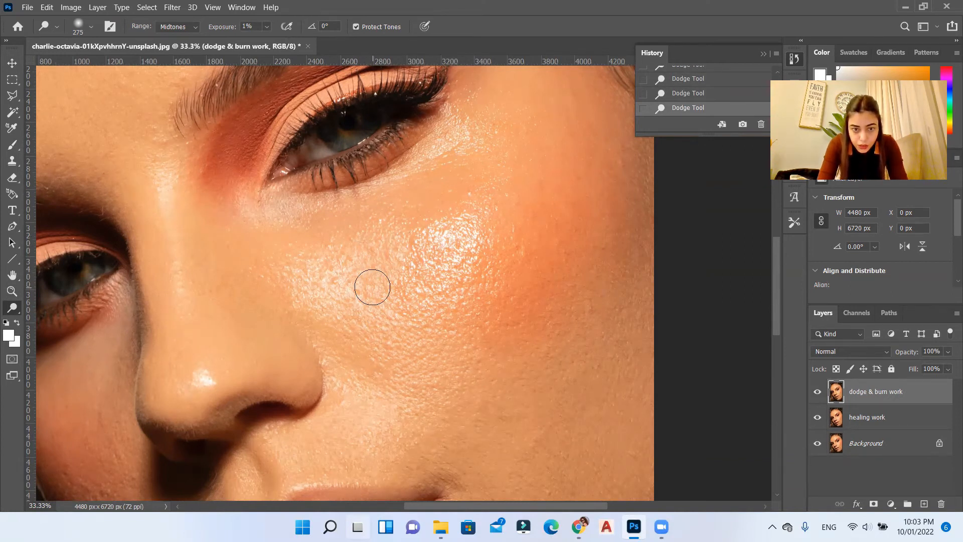
# Step: Reduce the Dodge brush to 183 px and brighten the shiny highlight on the upper cheek
pyautogui.scroll(-2, 370, 284)
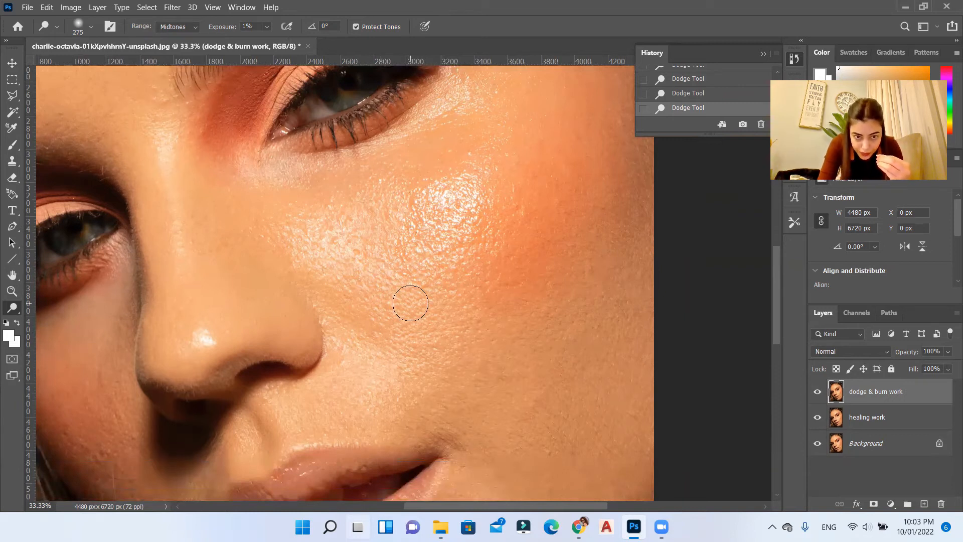
pyautogui.rightClick(343, 243)
pyautogui.moveTo(471, 274); pyautogui.dragTo(467, 274)
pyautogui.click(449, 210)
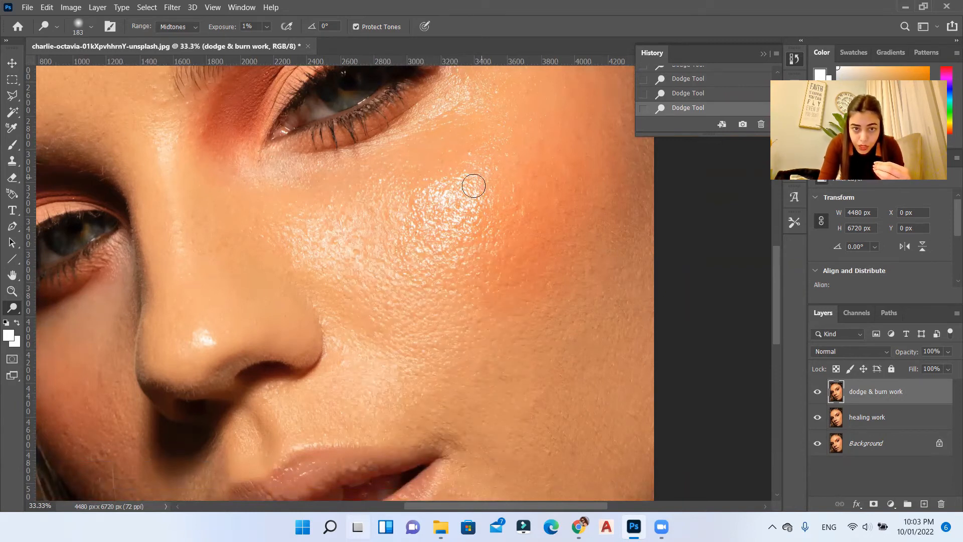
# Step: Examine the highlights around the eye, forehead, cheek and chin, and compare the face with the dodge & burn work layer hidden and shown
pyautogui.scroll(4, 430, 268)
pyautogui.scroll(2, 465, 172)
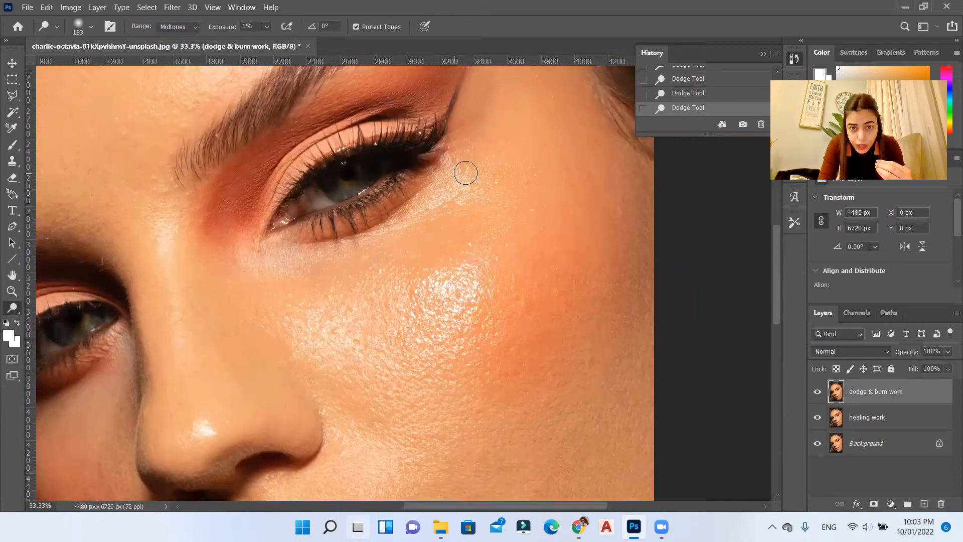
pyautogui.scroll(6, 269, 254)
pyautogui.scroll(2, 216, 235)
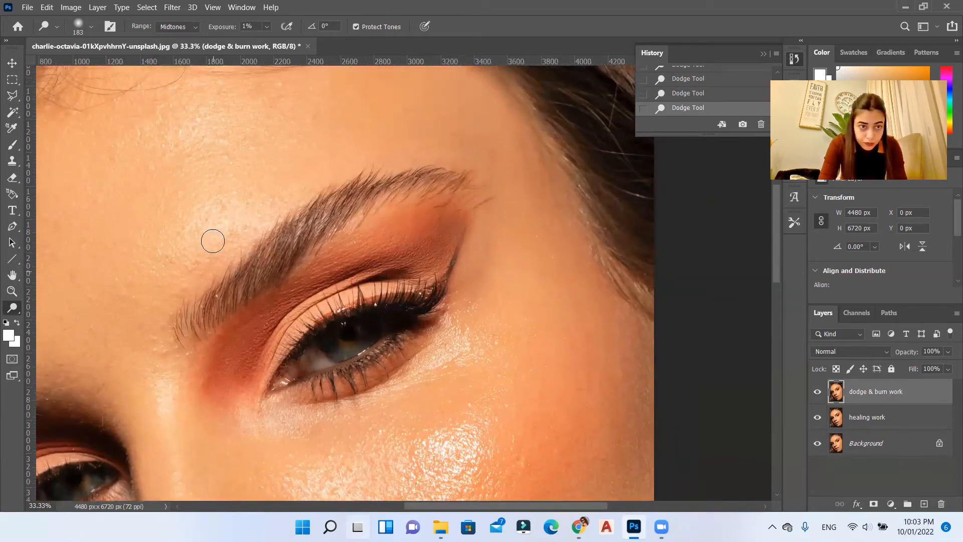
pyautogui.scroll(-3, 475, 446)
pyautogui.scroll(2, 475, 447)
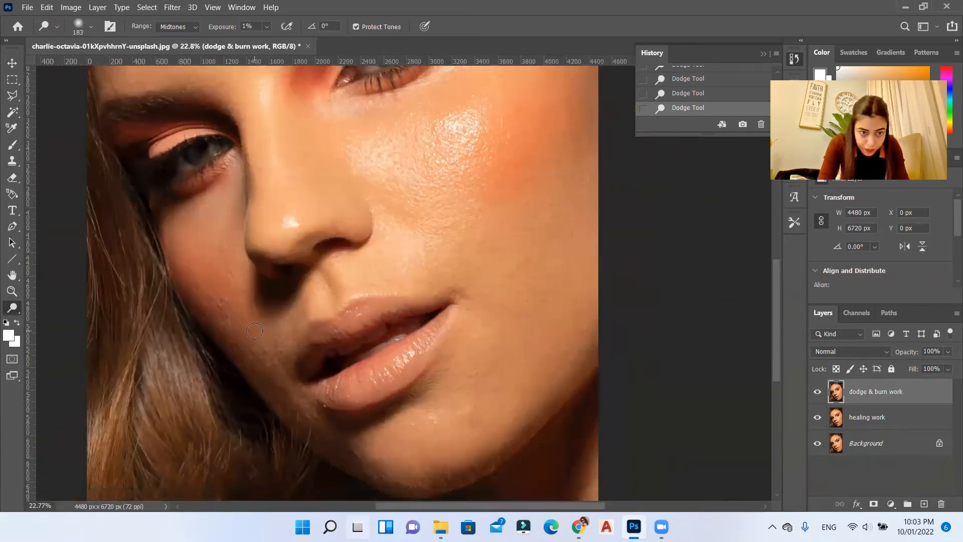
pyautogui.scroll(3, 277, 161)
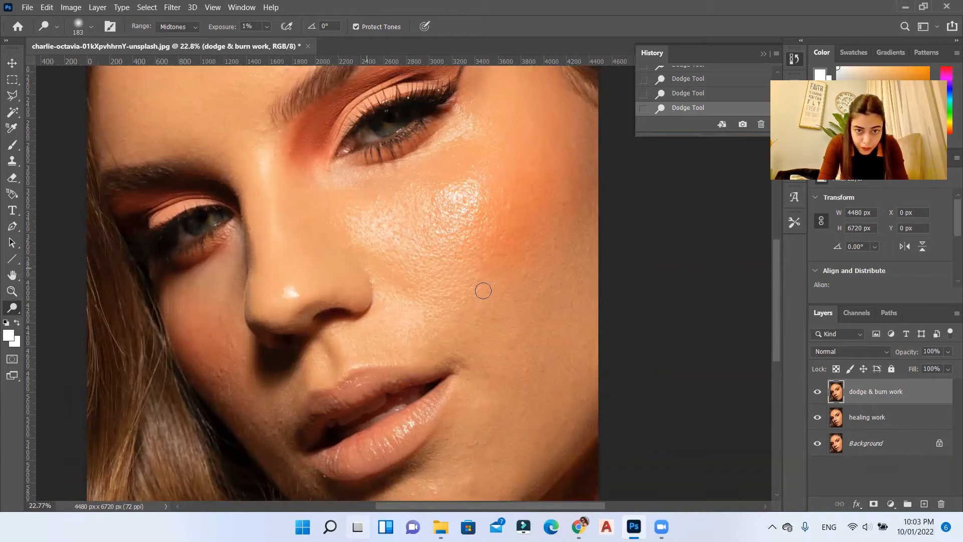
pyautogui.scroll(1, 480, 287)
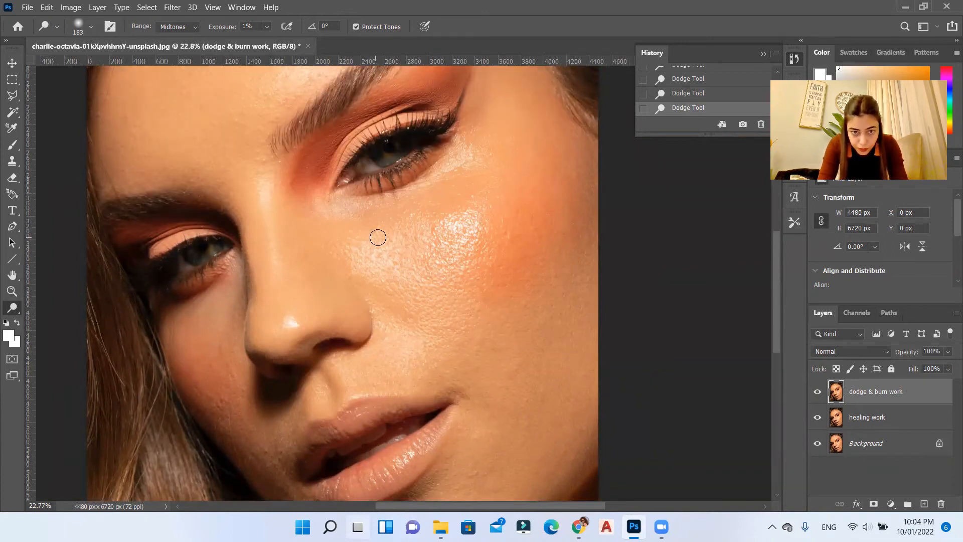
pyautogui.scroll(-4, 431, 377)
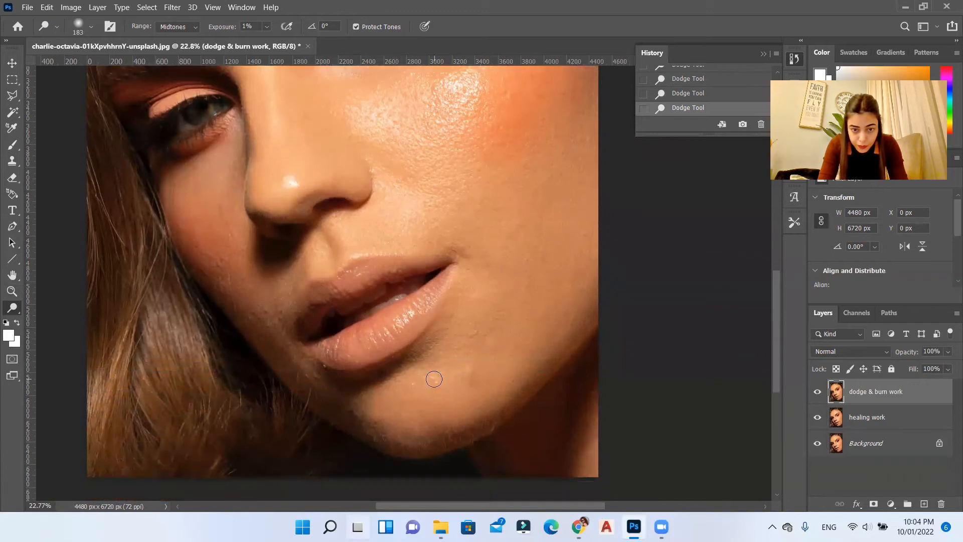
pyautogui.scroll(3, 431, 378)
pyautogui.click(818, 391)
pyautogui.click(817, 392)
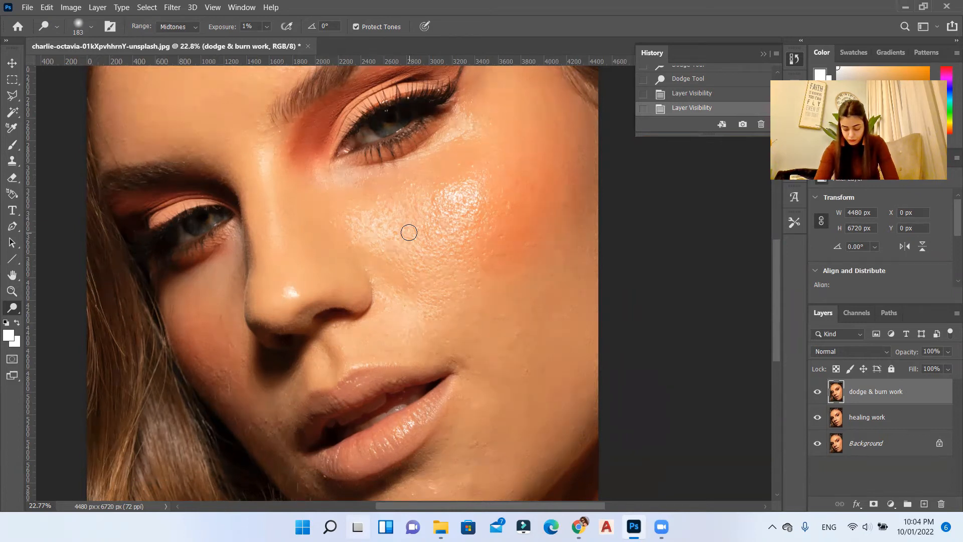
# Step: Dodge the cheek beside the nose with repeated 183 px dabs at 1% exposure
pyautogui.scroll(3, 444, 272)
pyautogui.click(411, 291)
pyautogui.click(415, 295)
pyautogui.click(424, 306)
pyautogui.scroll(3, 408, 331)
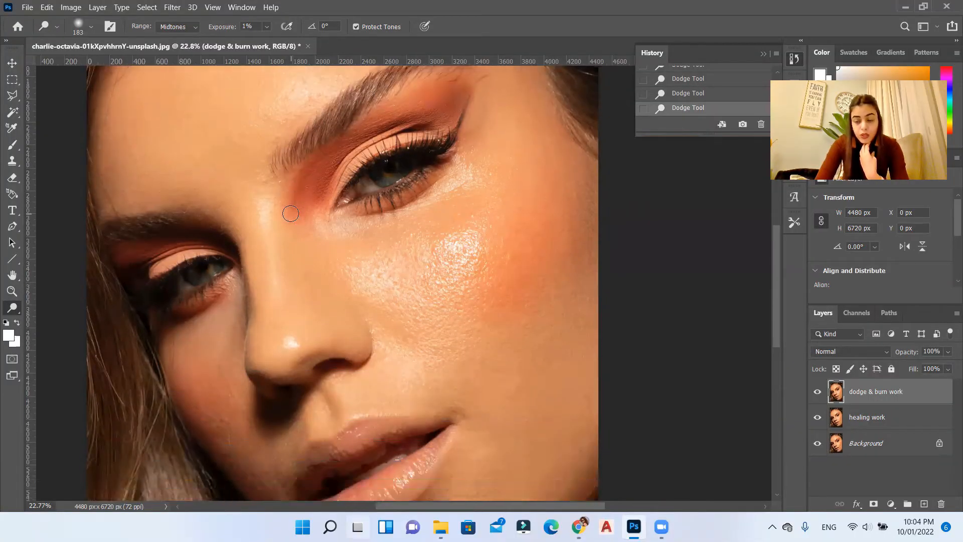
pyautogui.scroll(-2, 294, 223)
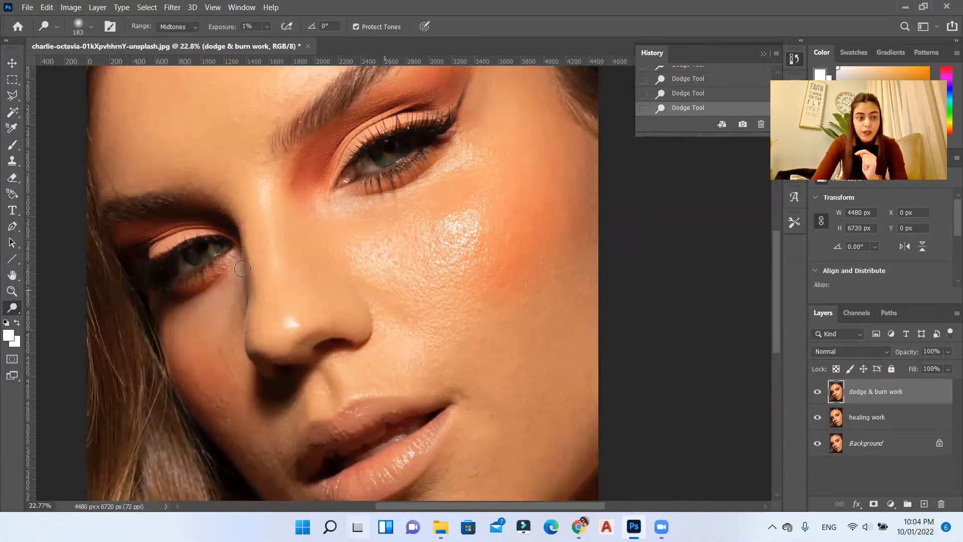
# Step: Switch to the Burn tool and set a 338 px Soft Round Pressure Size brush with 1% exposure
pyautogui.rightClick(20, 305)
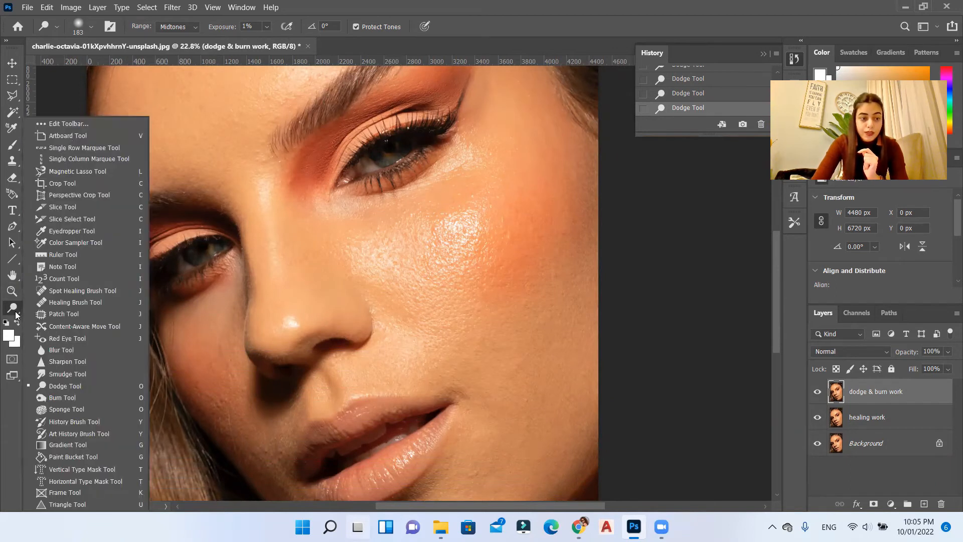
pyautogui.click(59, 396)
pyautogui.rightClick(552, 278)
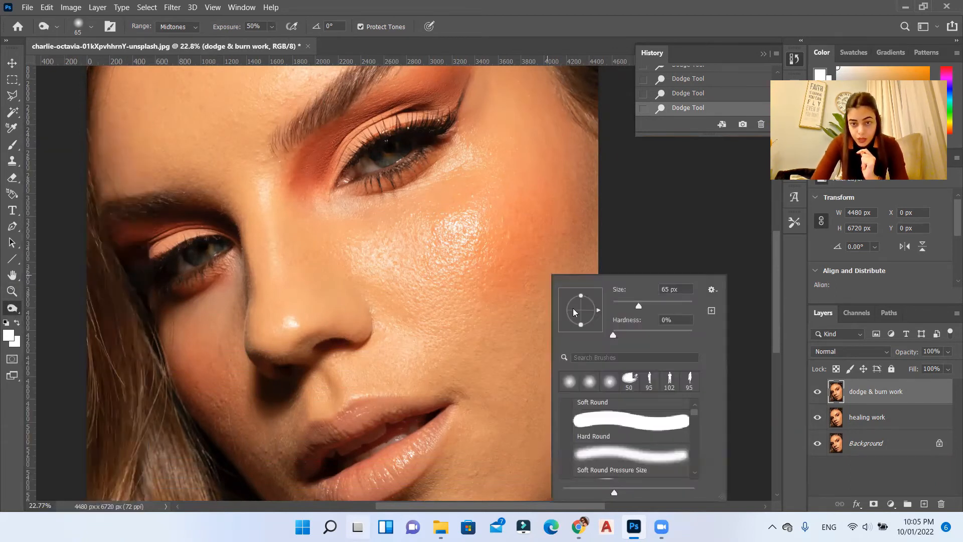
pyautogui.click(659, 303)
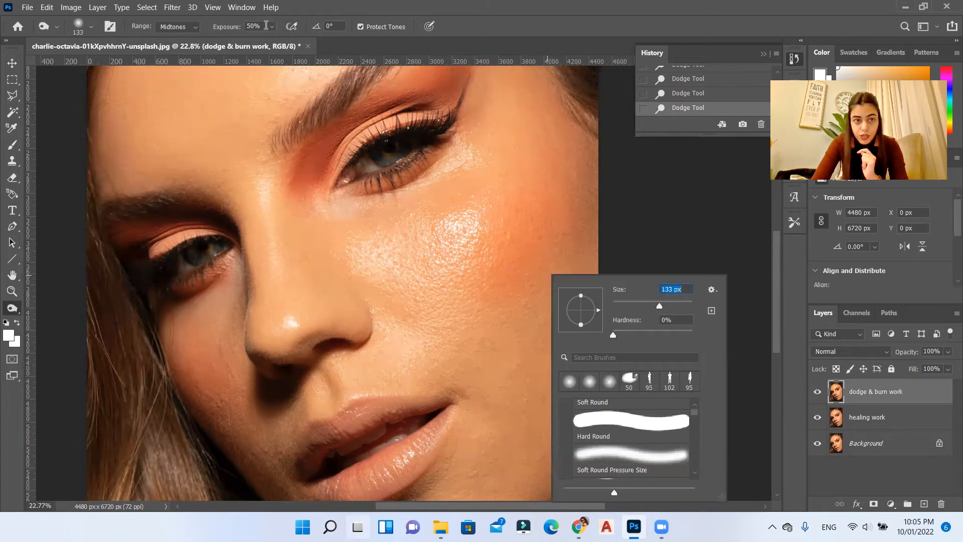
pyautogui.click(272, 27)
pyautogui.moveTo(275, 44); pyautogui.dragTo(139, 33)
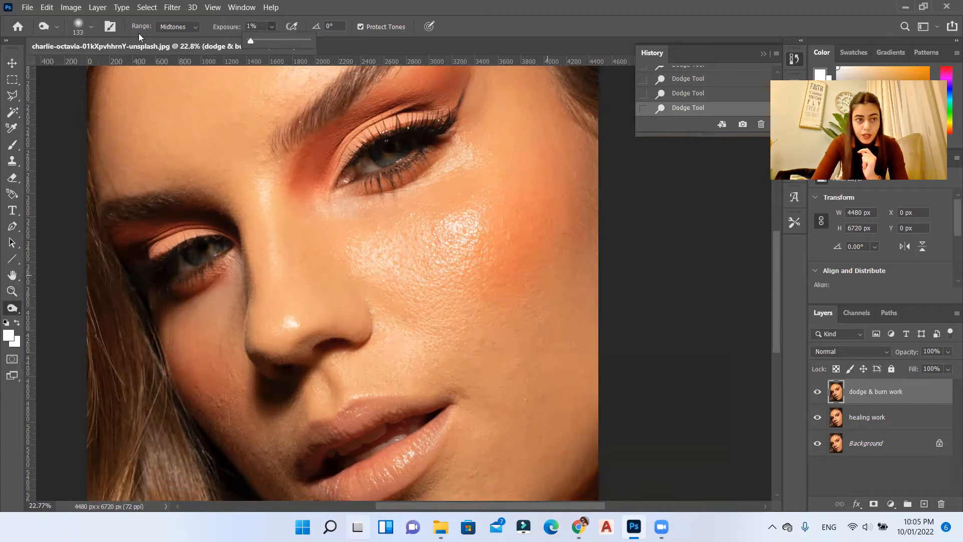
pyautogui.click(77, 33)
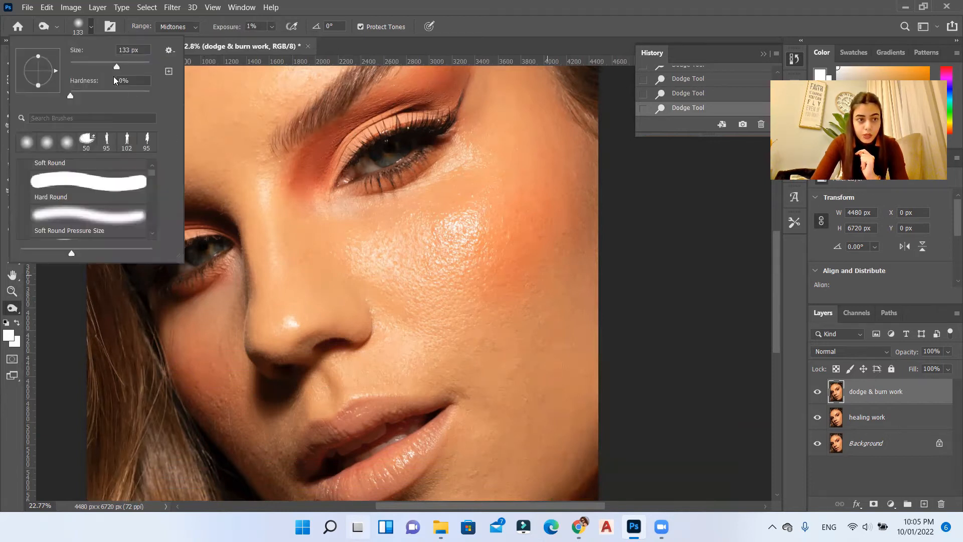
pyautogui.moveTo(122, 67); pyautogui.dragTo(126, 67)
pyautogui.click(115, 220)
pyautogui.click(136, 66)
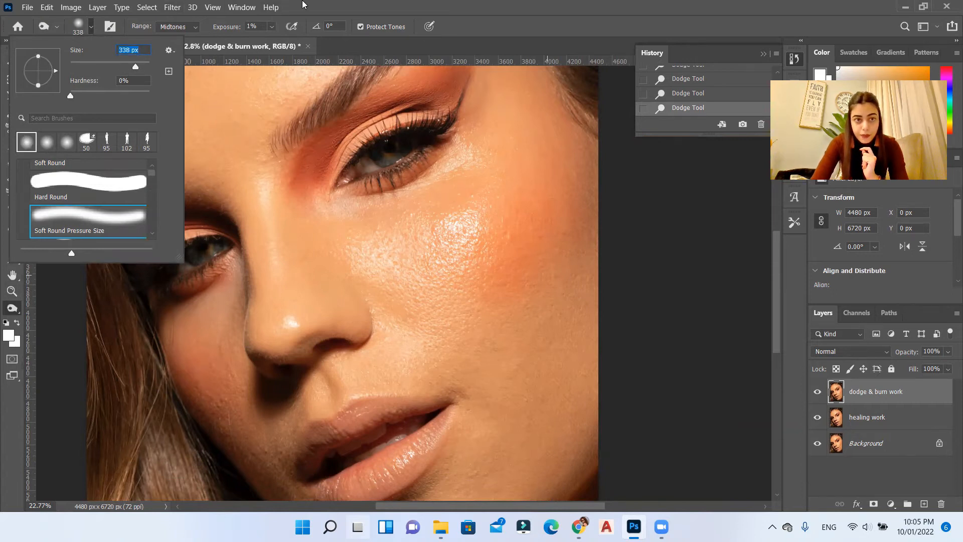
pyautogui.click(304, 3)
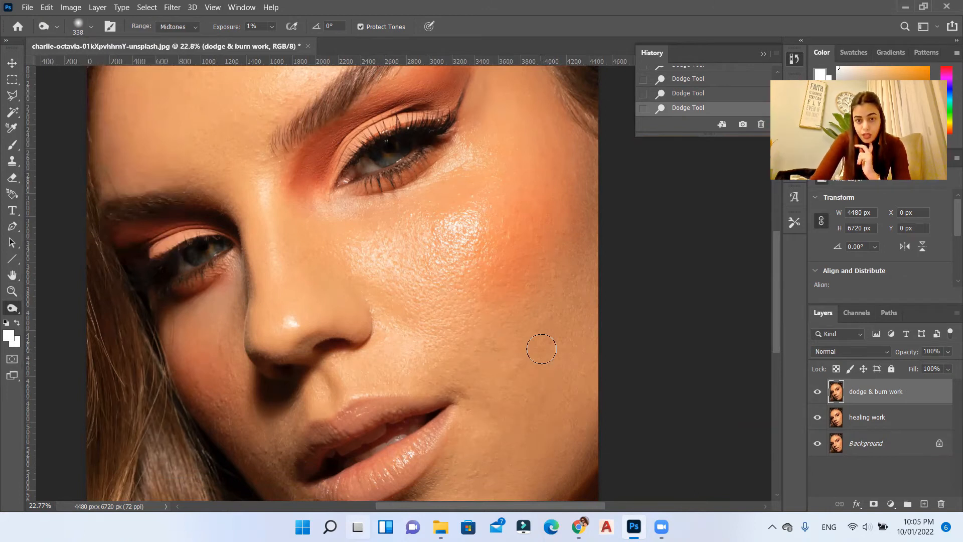
# Step: Burn the outer contour of the face from the temple down along the edge of the cheek
pyautogui.scroll(-1, 542, 342)
pyautogui.scroll(1, 583, 249)
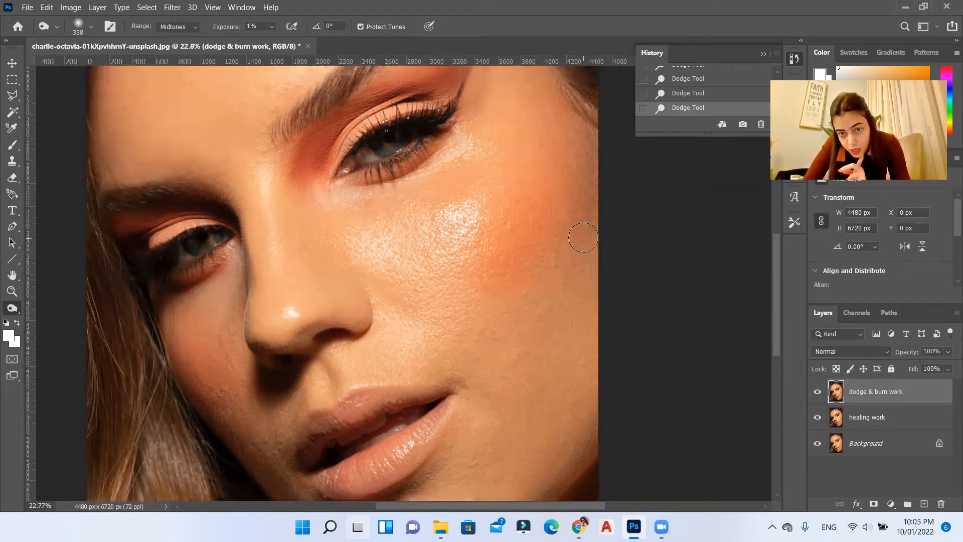
pyautogui.moveTo(584, 212); pyautogui.dragTo(587, 155)
pyautogui.moveTo(586, 232); pyautogui.dragTo(570, 267)
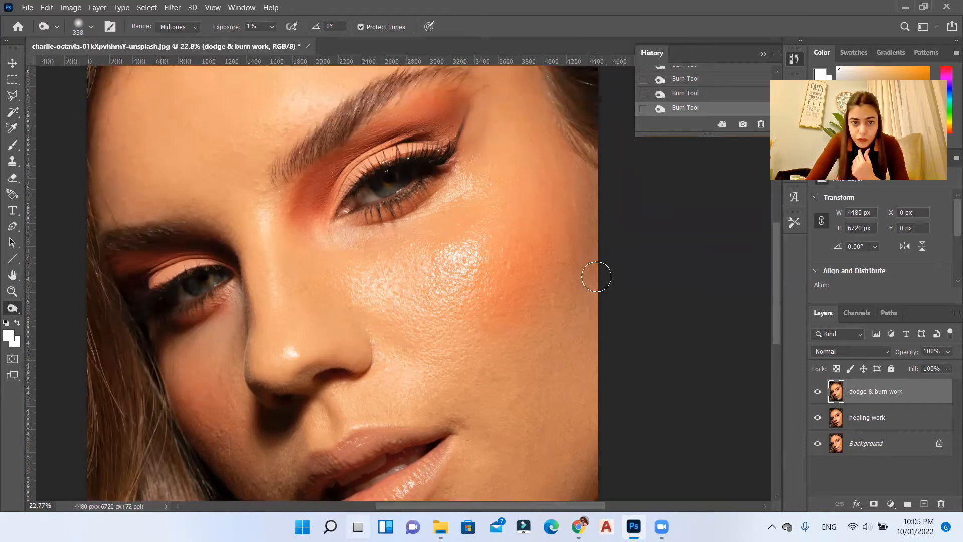
# Step: Examine the face contours from the hairline to the jaw and chin, and view the whole portrait
pyautogui.scroll(5, 597, 277)
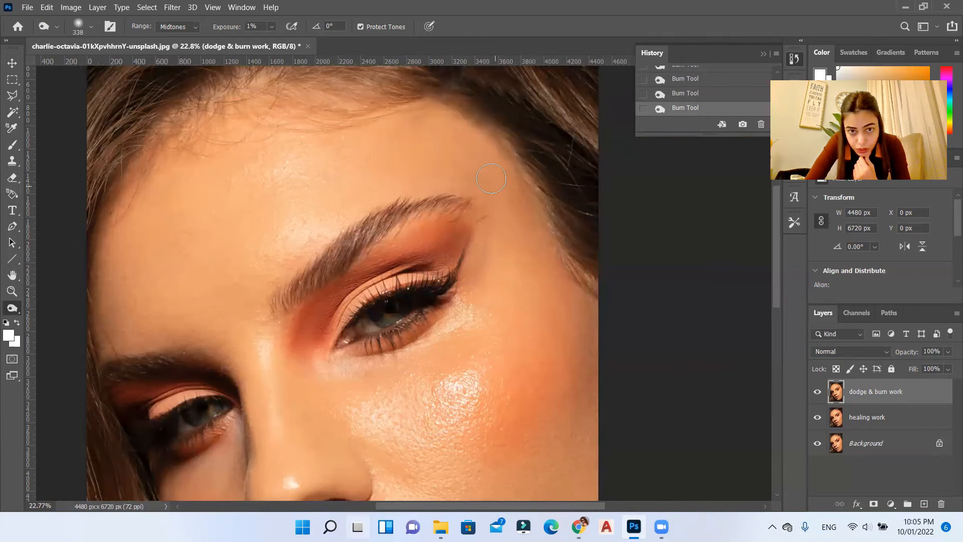
pyautogui.scroll(-5, 480, 242)
pyautogui.scroll(-1, 480, 242)
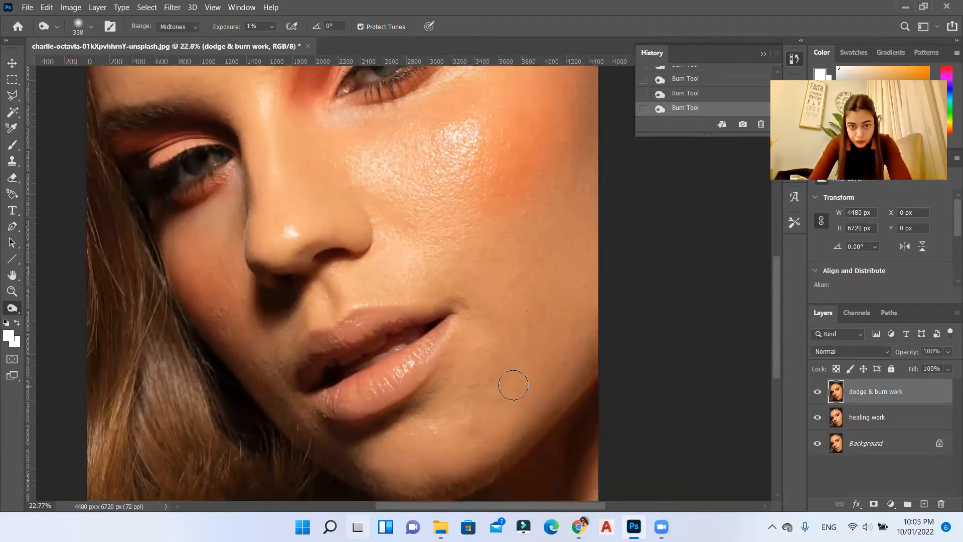
pyautogui.scroll(-1, 228, 358)
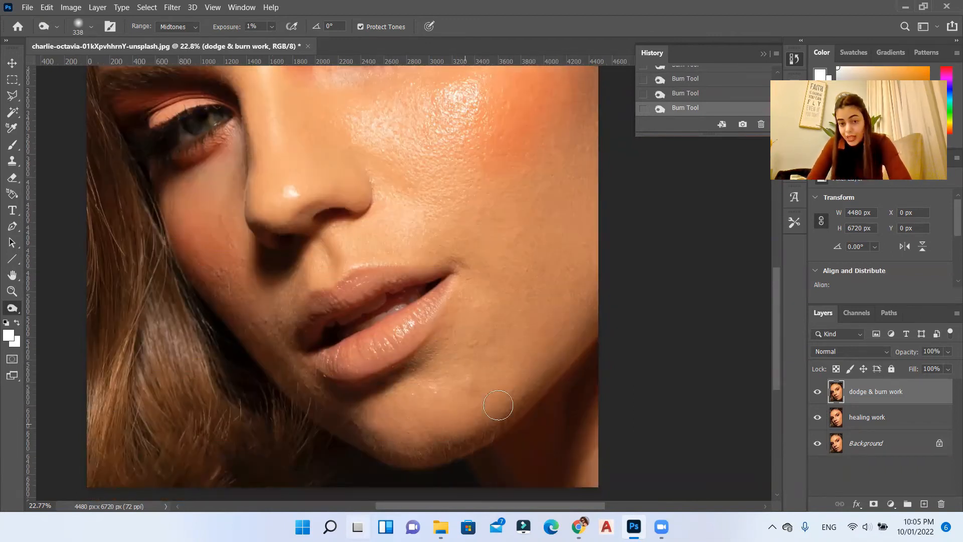
pyautogui.scroll(6, 552, 226)
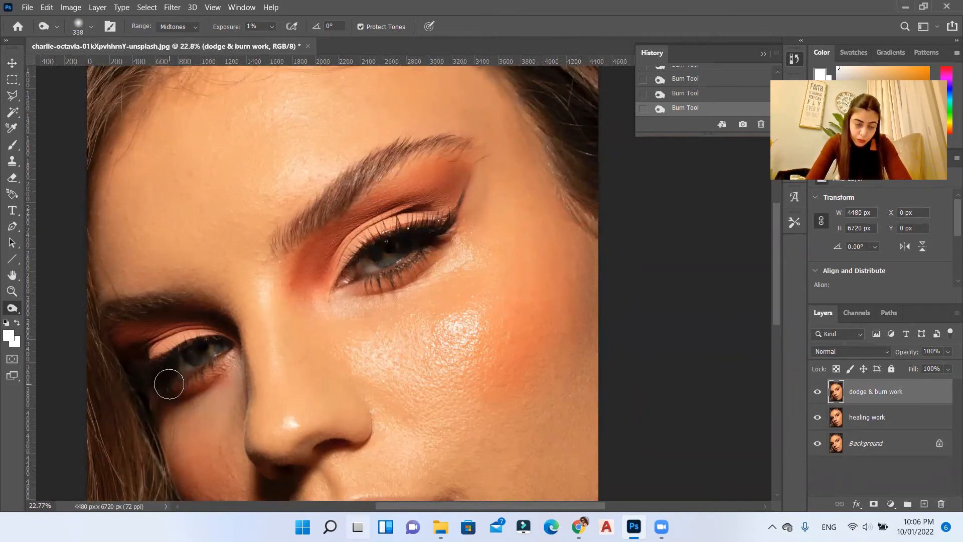
pyautogui.scroll(-1, 505, 342)
pyautogui.scroll(-3, 505, 347)
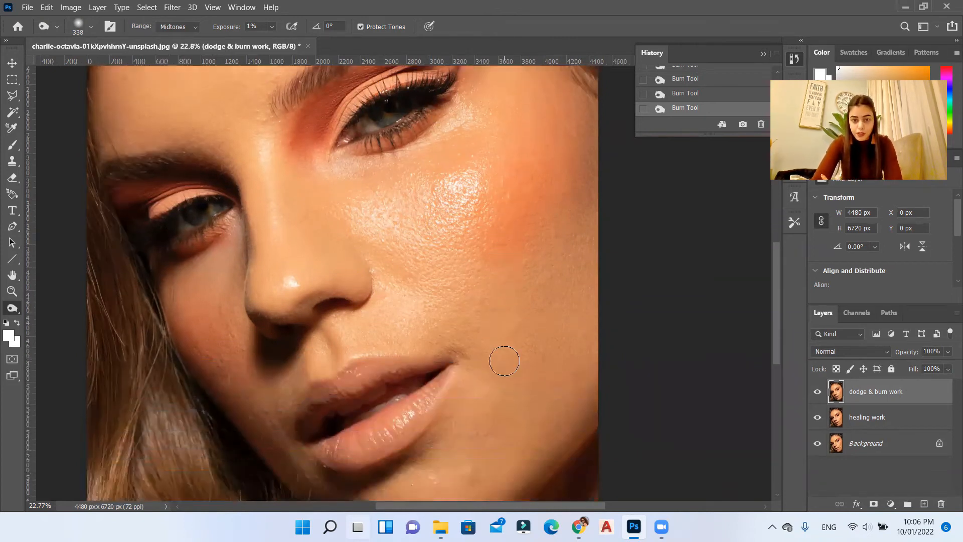
pyautogui.scroll(5, 527, 412)
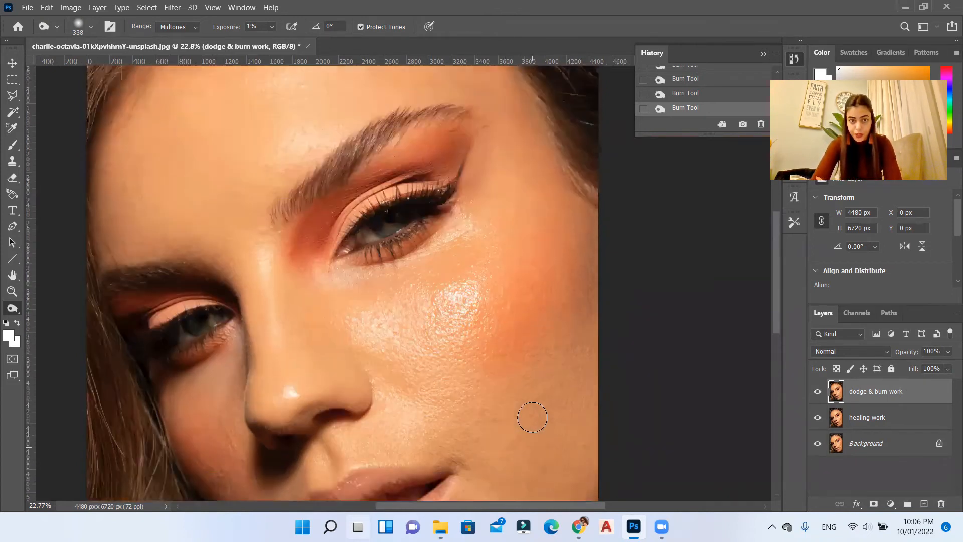
pyautogui.scroll(-4, 534, 411)
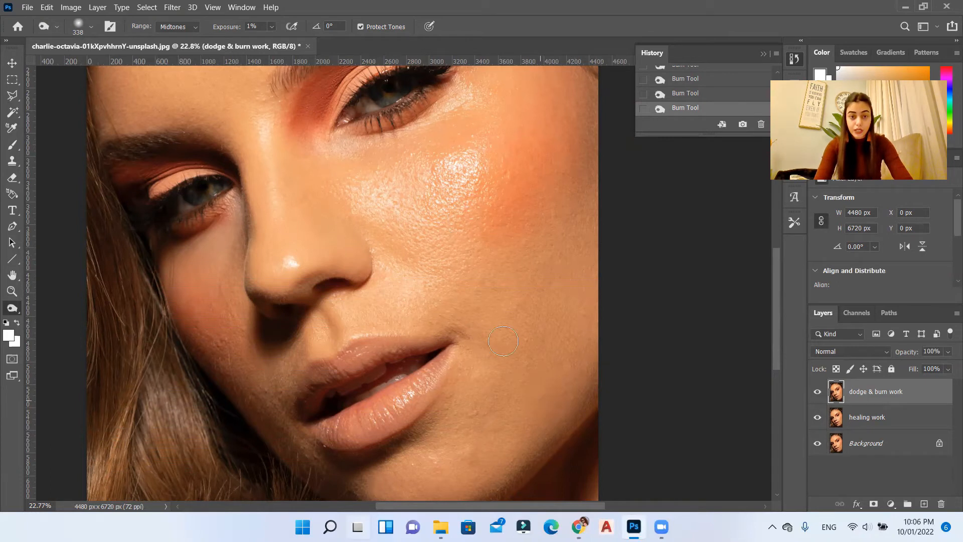
pyautogui.scroll(-3, 530, 371)
pyautogui.scroll(-1, 484, 334)
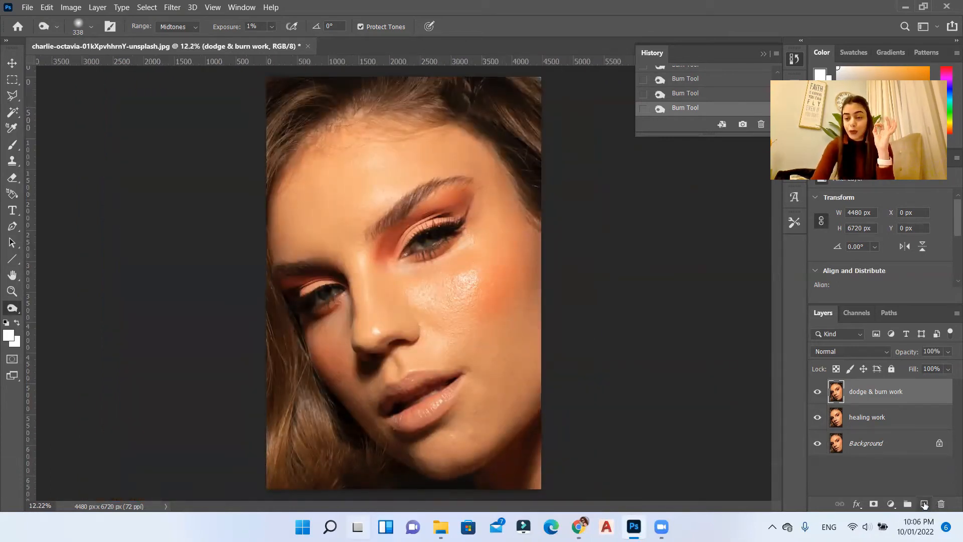
# Step: Add a new empty layer above the dodge & burn work layer and name it "retouching"
pyautogui.click(925, 504)
pyautogui.doubleClick(863, 395)
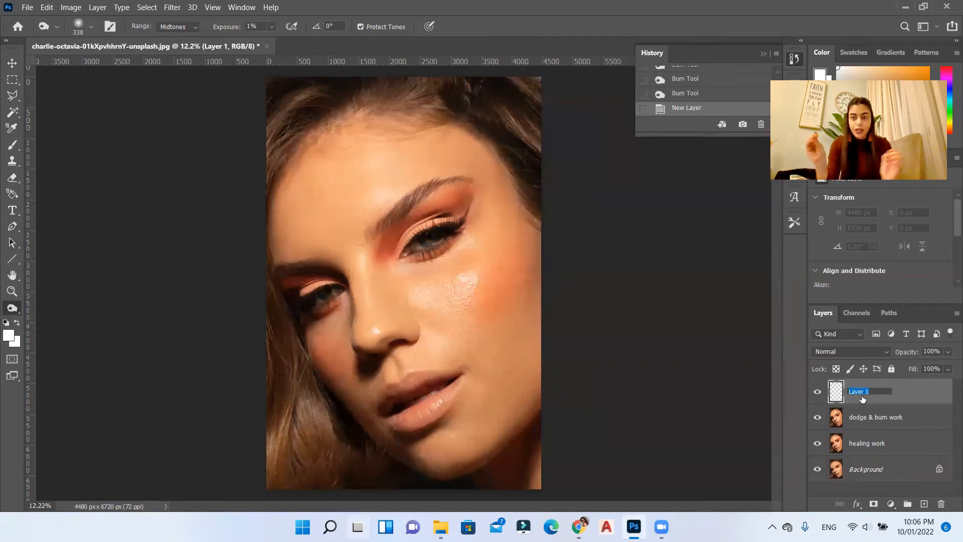
pyautogui.write('reto')
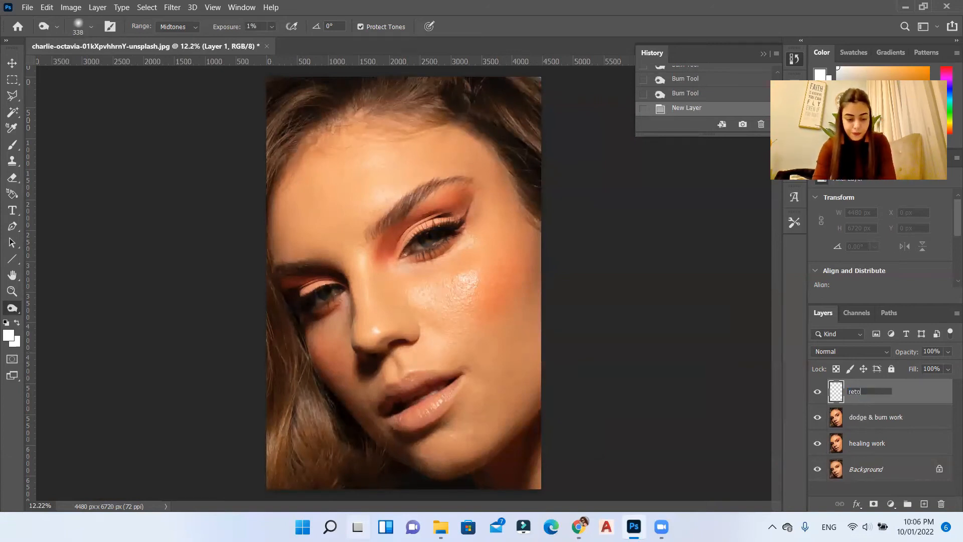
pyautogui.write('uching')
pyautogui.press('Return')
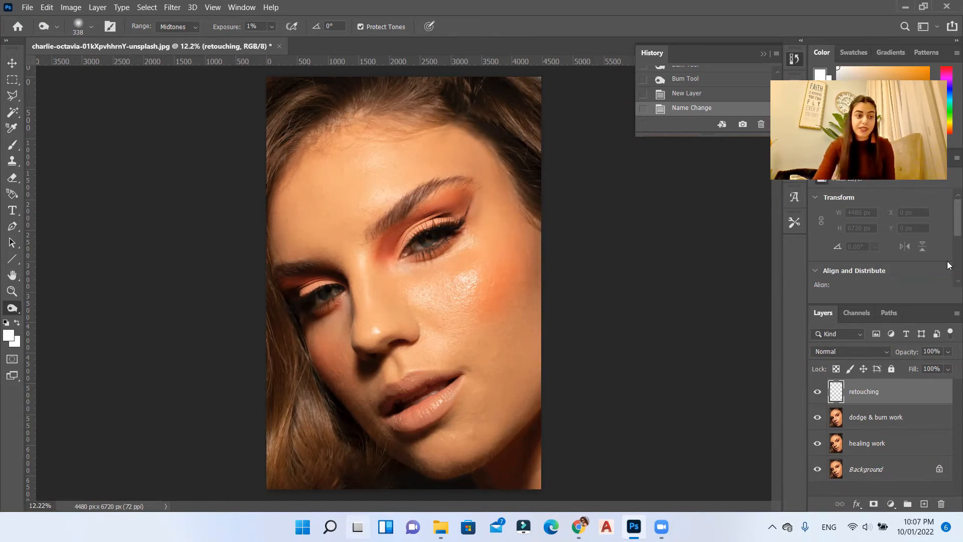
# Step: Set up the Brush tool with the Soft Round tip at 0% hardness and 4% flow
pyautogui.click(10, 147)
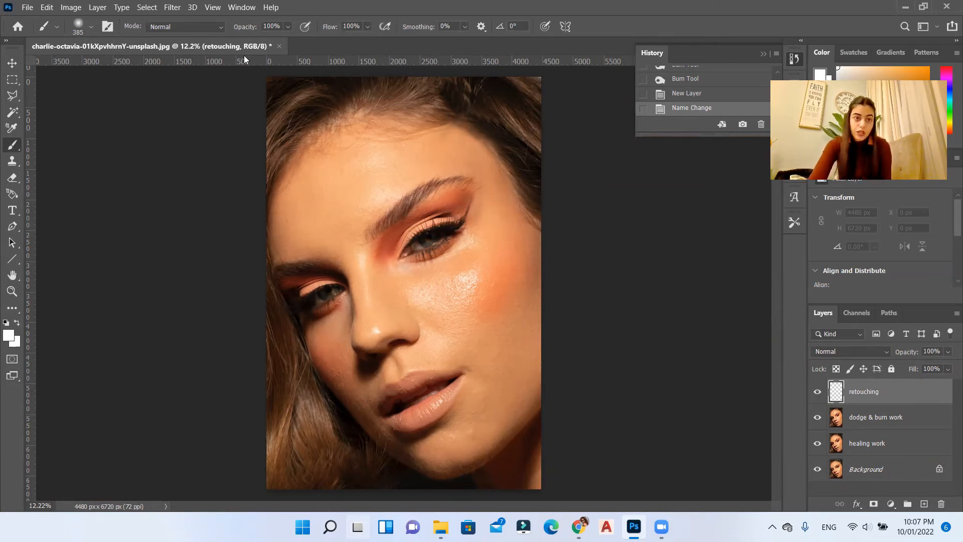
pyautogui.click(91, 26)
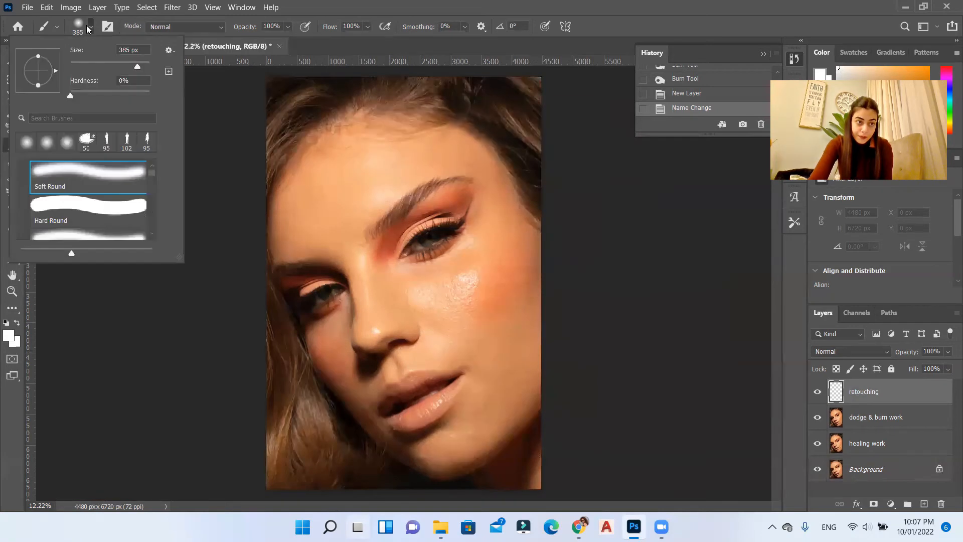
pyautogui.click(90, 173)
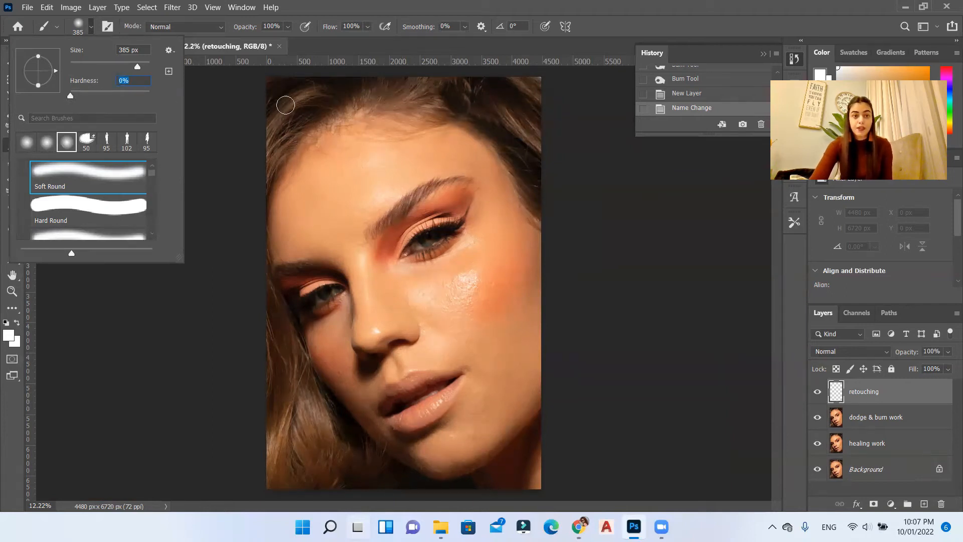
pyautogui.click(368, 27)
pyautogui.click(368, 26)
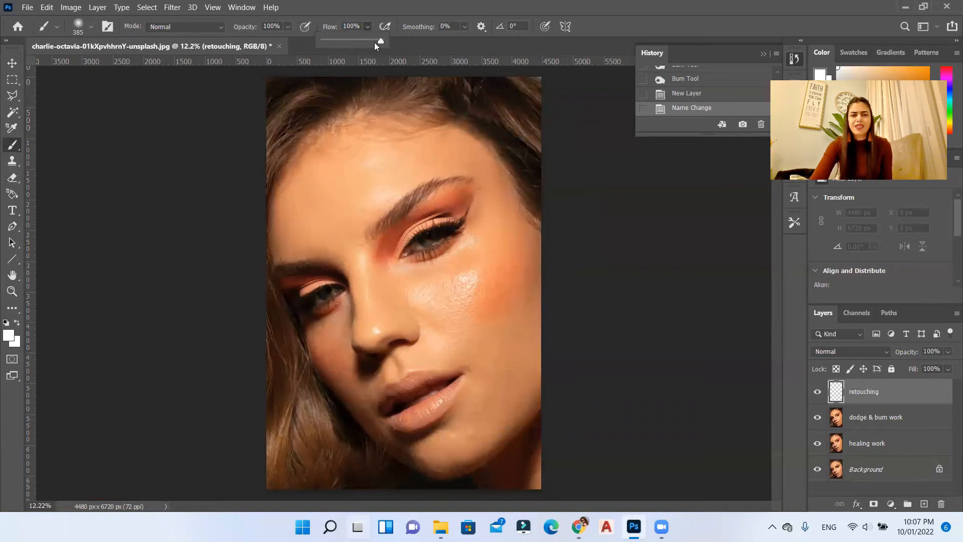
pyautogui.moveTo(372, 43); pyautogui.dragTo(328, 91)
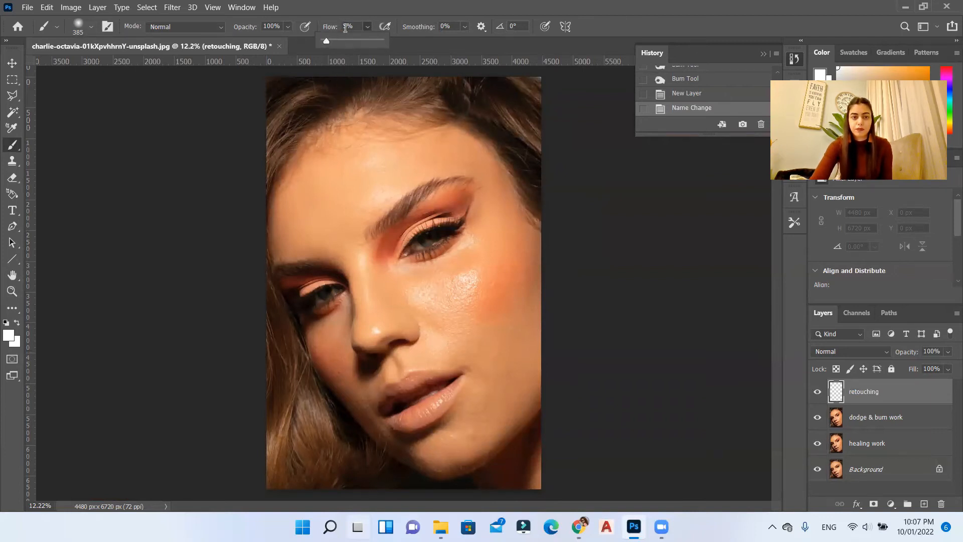
pyautogui.click(345, 27)
pyautogui.press('Down')
pyautogui.press('Return')
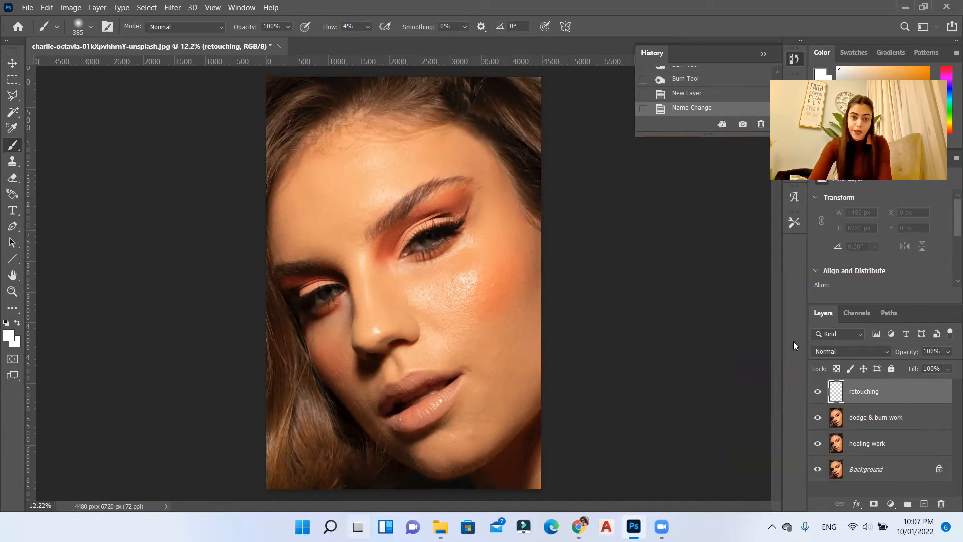
pyautogui.press('o')
pyautogui.scroll(2, 329, 163)
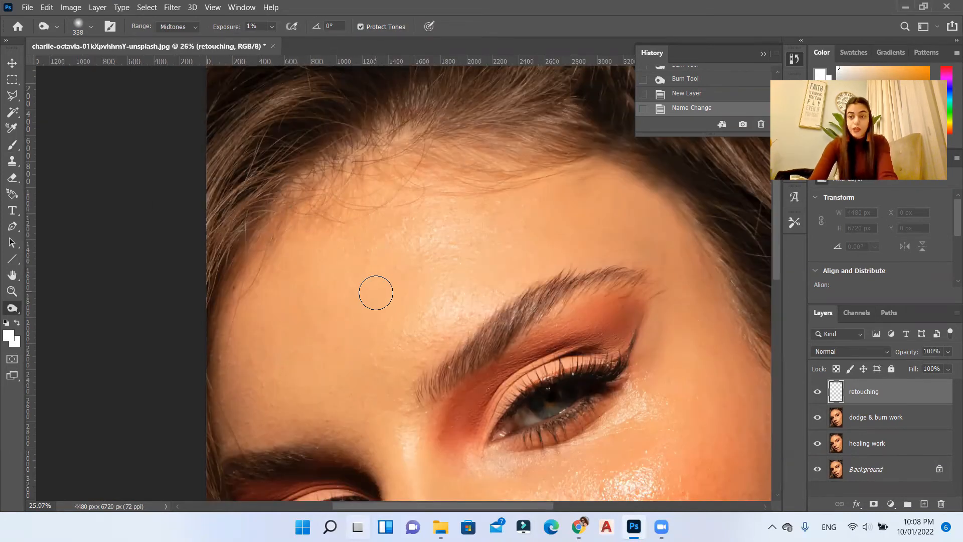
pyautogui.scroll(1, 409, 305)
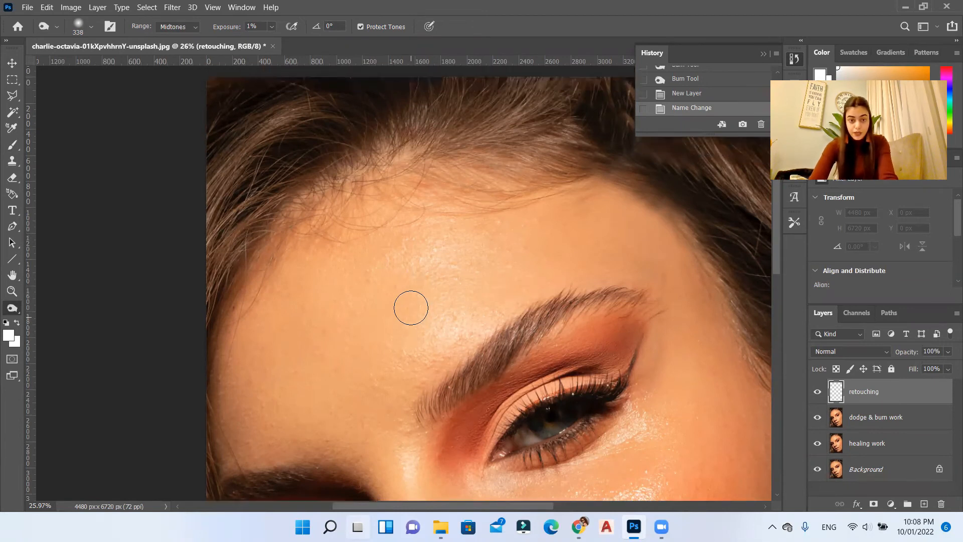
pyautogui.press('super')
pyautogui.click(466, 5)
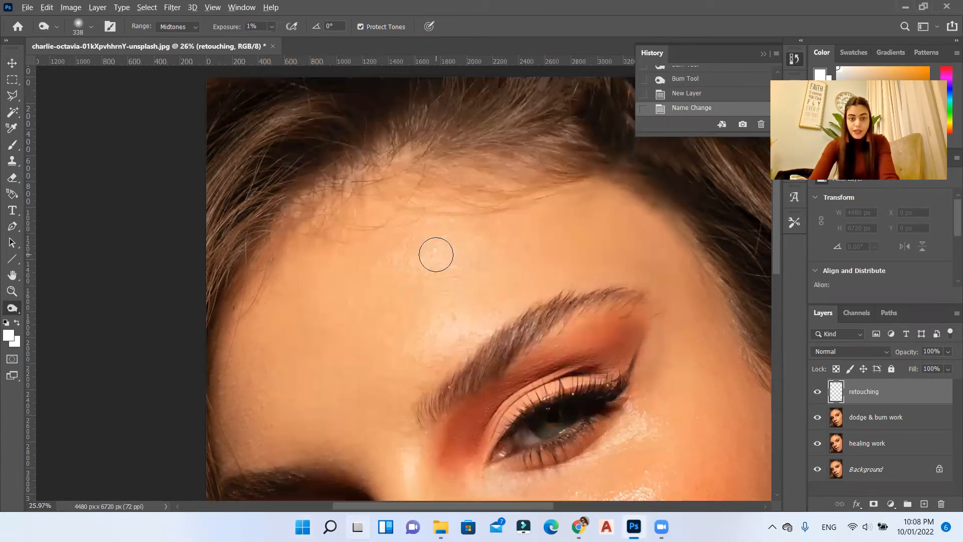
pyautogui.scroll(-2, 437, 254)
pyautogui.scroll(3, 438, 315)
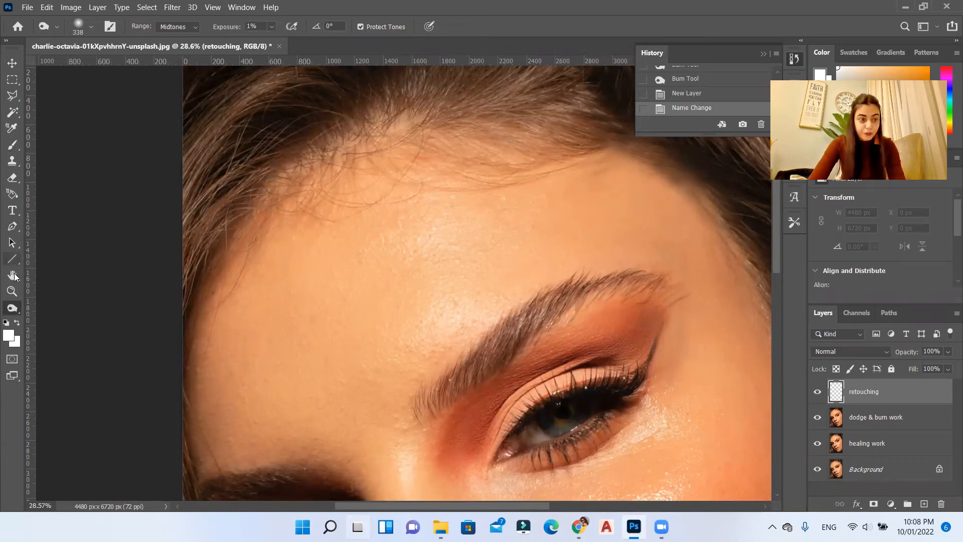
# Step: With the Brush tool, sample the skin tone near the temple and paint it over the outer forehead above the eyebrow tail
pyautogui.click(13, 146)
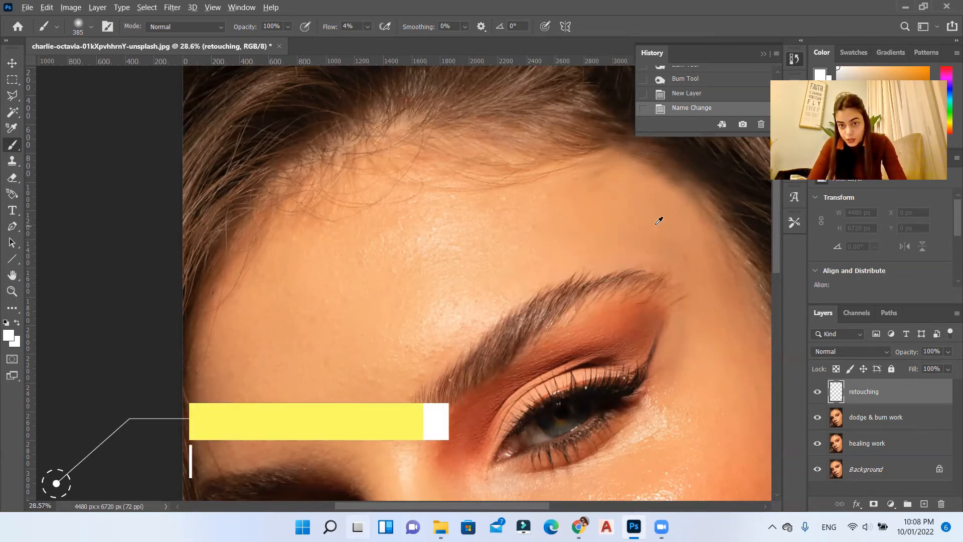
pyautogui.keyDown('alt'); pyautogui.click(673, 198); pyautogui.keyUp('alt')
pyautogui.keyDown('alt'); pyautogui.click(673, 202); pyautogui.keyUp('alt')
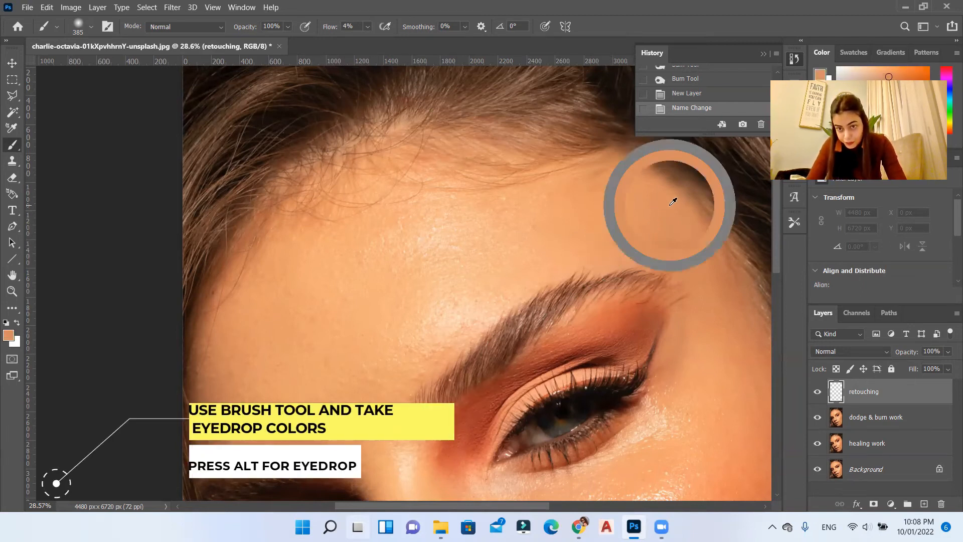
pyautogui.click(671, 233)
pyautogui.moveTo(653, 228)
pyautogui.mouseDown()
pyautogui.moveTo(621, 224)
pyautogui.moveTo(628, 201)
pyautogui.moveTo(616, 214)
pyautogui.moveTo(611, 190)
pyautogui.moveTo(590, 194)
pyautogui.moveTo(600, 196)
pyautogui.moveTo(593, 208)
pyautogui.moveTo(591, 193)
pyautogui.moveTo(670, 250)
pyautogui.moveTo(641, 247)
pyautogui.moveTo(689, 246)
pyautogui.moveTo(617, 250)
pyautogui.moveTo(682, 242)
pyautogui.moveTo(631, 248)
pyautogui.moveTo(646, 229)
pyautogui.moveTo(628, 217)
pyautogui.moveTo(667, 223)
pyautogui.moveTo(619, 219)
pyautogui.moveTo(604, 181)
pyautogui.moveTo(588, 176)
pyautogui.moveTo(572, 190)
pyautogui.moveTo(602, 190)
pyautogui.mouseUp()
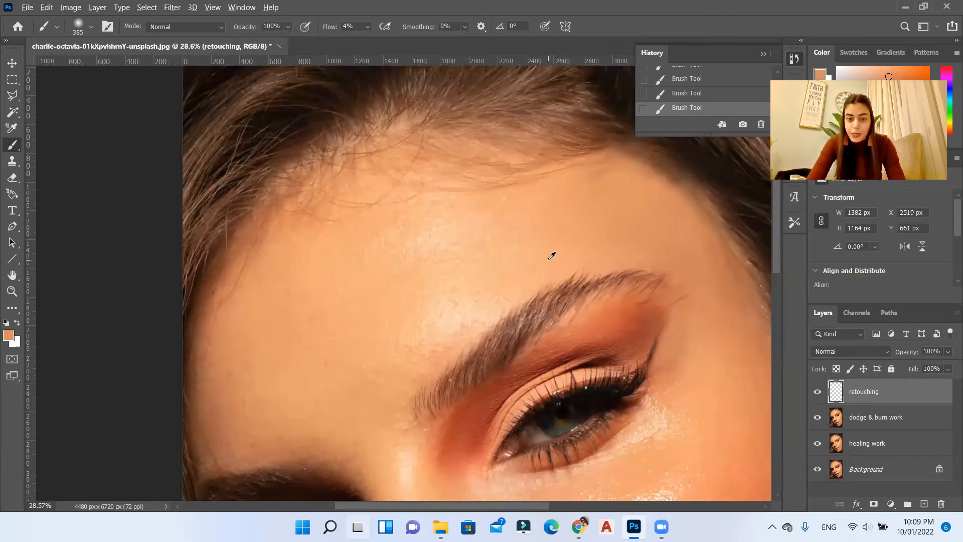
# Step: Sample the skin tone above the eyebrow and paint it softly across the middle of the forehead
pyautogui.moveTo(558, 257)
pyautogui.mouseDown()
pyautogui.moveTo(587, 253)
pyautogui.moveTo(553, 253)
pyautogui.moveTo(574, 248)
pyautogui.moveTo(553, 251)
pyautogui.moveTo(551, 238)
pyautogui.moveTo(539, 242)
pyautogui.moveTo(527, 224)
pyautogui.moveTo(535, 226)
pyautogui.moveTo(521, 236)
pyautogui.moveTo(536, 212)
pyautogui.moveTo(523, 213)
pyautogui.moveTo(542, 206)
pyautogui.moveTo(518, 213)
pyautogui.moveTo(546, 212)
pyautogui.moveTo(504, 210)
pyautogui.moveTo(466, 227)
pyautogui.moveTo(519, 225)
pyautogui.moveTo(540, 210)
pyautogui.moveTo(533, 223)
pyautogui.moveTo(514, 204)
pyautogui.moveTo(497, 214)
pyautogui.moveTo(512, 219)
pyautogui.moveTo(479, 216)
pyautogui.moveTo(472, 219)
pyautogui.moveTo(495, 223)
pyautogui.moveTo(473, 242)
pyautogui.moveTo(553, 258)
pyautogui.moveTo(450, 226)
pyautogui.mouseUp()
pyautogui.scroll(-1, 446, 218)
pyautogui.keyDown('alt'); pyautogui.click(478, 253); pyautogui.keyUp('alt')
pyautogui.moveTo(459, 264)
pyautogui.mouseDown()
pyautogui.moveTo(437, 282)
pyautogui.moveTo(420, 274)
pyautogui.mouseUp()
# Step: Enlarge the brush to 448 px and smooth the darker side of the forehead with skin tones sampled nearby
pyautogui.rightClick(418, 196)
pyautogui.moveTo(548, 228); pyautogui.dragTo(553, 228)
pyautogui.keyDown('alt'); pyautogui.click(409, 231); pyautogui.keyUp('alt')
pyautogui.moveTo(405, 240); pyautogui.dragTo(393, 262)
pyautogui.keyDown('alt'); pyautogui.click(400, 299); pyautogui.keyUp('alt')
pyautogui.moveTo(407, 297)
pyautogui.mouseDown()
pyautogui.moveTo(417, 295)
pyautogui.moveTo(383, 387)
pyautogui.mouseUp()
pyautogui.moveTo(368, 210)
pyautogui.mouseDown()
pyautogui.moveTo(356, 229)
pyautogui.moveTo(344, 191)
pyautogui.moveTo(337, 281)
pyautogui.mouseUp()
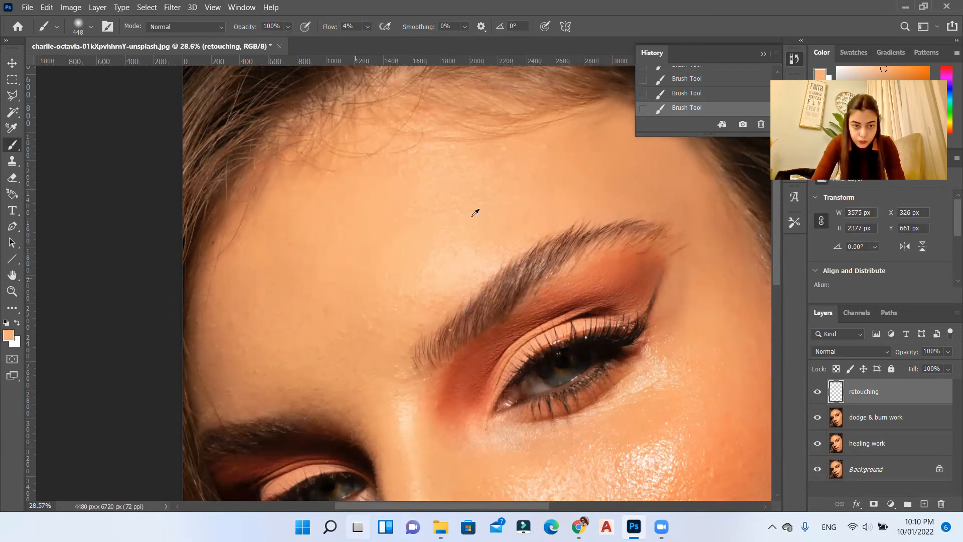
# Step: Resample skin tones on the upper forehead and blend the area below the hairline and around the central highlight
pyautogui.scroll(3, 475, 213)
pyautogui.keyDown('alt'); pyautogui.click(387, 184); pyautogui.keyUp('alt')
pyautogui.moveTo(380, 197); pyautogui.dragTo(352, 246)
pyautogui.keyDown('alt'); pyautogui.click(428, 216); pyautogui.keyUp('alt')
pyautogui.moveTo(453, 217)
pyautogui.mouseDown()
pyautogui.moveTo(441, 270)
pyautogui.moveTo(461, 257)
pyautogui.moveTo(444, 241)
pyautogui.mouseUp()
# Step: Sample adjacent skin tones and even out the forehead above the eyebrow, working from the temple side down toward the brows
pyautogui.keyDown('alt'); pyautogui.click(562, 264); pyautogui.keyUp('alt')
pyautogui.moveTo(577, 231)
pyautogui.mouseDown()
pyautogui.moveTo(598, 168)
pyautogui.moveTo(619, 189)
pyautogui.mouseUp()
pyautogui.keyDown('alt'); pyautogui.click(623, 247); pyautogui.keyUp('alt')
pyautogui.scroll(-1, 566, 305)
pyautogui.moveTo(617, 241)
pyautogui.mouseDown()
pyautogui.moveTo(570, 296)
pyautogui.moveTo(565, 347)
pyautogui.moveTo(529, 329)
pyautogui.mouseUp()
pyautogui.keyDown('alt'); pyautogui.click(509, 361); pyautogui.keyUp('alt')
pyautogui.moveTo(509, 360)
pyautogui.mouseDown()
pyautogui.moveTo(423, 357)
pyautogui.moveTo(441, 318)
pyautogui.moveTo(370, 343)
pyautogui.moveTo(340, 321)
pyautogui.moveTo(325, 341)
pyautogui.moveTo(384, 355)
pyautogui.moveTo(355, 356)
pyautogui.mouseUp()
# Step: Resample skin tones between the brows and smooth the nose from the bridge down toward the nostril
pyautogui.scroll(-3, 339, 182)
pyautogui.keyDown('alt'); pyautogui.click(436, 282); pyautogui.keyUp('alt')
pyautogui.moveTo(436, 282)
pyautogui.mouseDown()
pyautogui.moveTo(440, 395)
pyautogui.moveTo(458, 420)
pyautogui.moveTo(457, 331)
pyautogui.mouseUp()
pyautogui.keyDown('alt'); pyautogui.click(441, 395); pyautogui.keyUp('alt')
pyautogui.keyDown('alt'); pyautogui.click(479, 373); pyautogui.keyUp('alt')
pyautogui.moveTo(479, 373); pyautogui.dragTo(528, 406)
pyautogui.keyDown('alt'); pyautogui.click(475, 332); pyautogui.keyUp('alt')
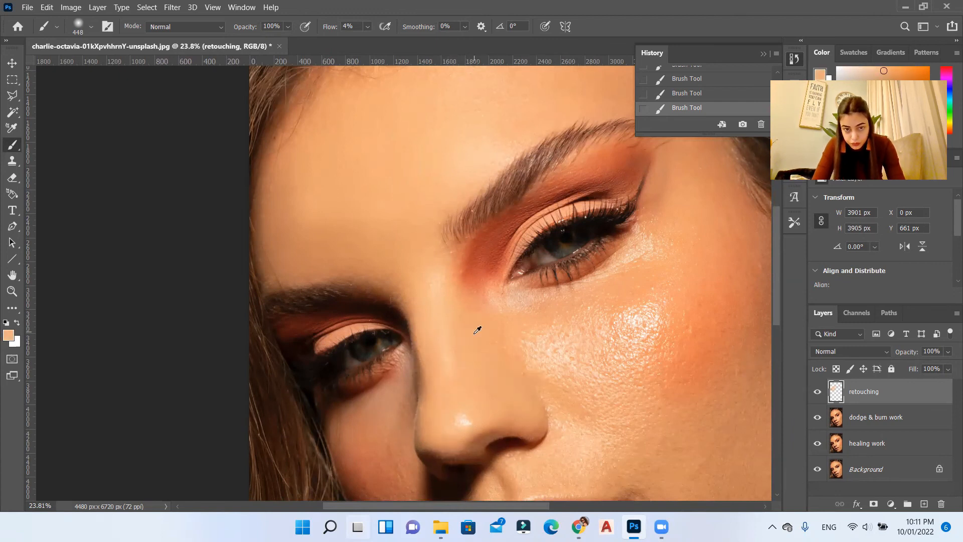
pyautogui.rightClick(537, 319)
pyautogui.moveTo(678, 318); pyautogui.dragTo(672, 318)
pyautogui.press('Return')
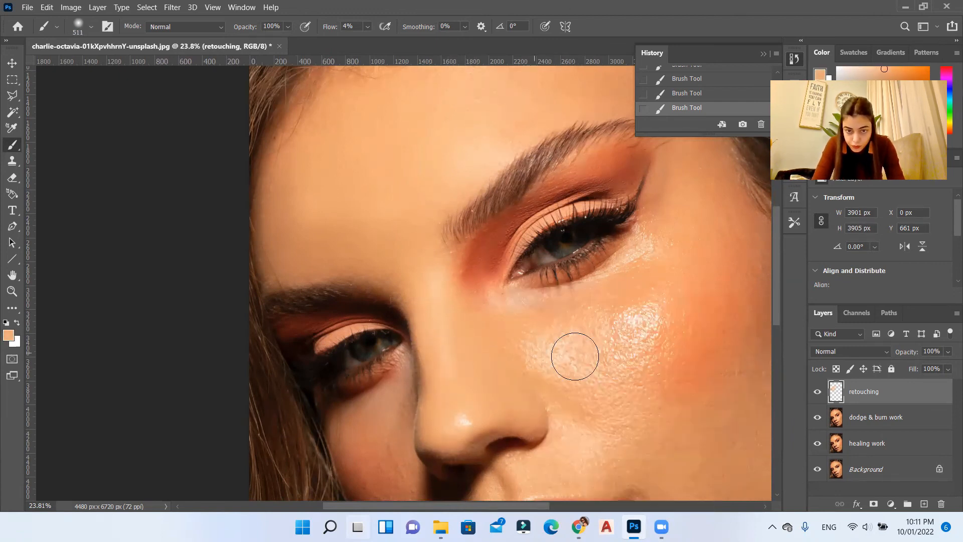
pyautogui.hotkey('ctrl', 'z')
# Step: Set the brush size to 401 px and soften the skin under the lit eye with a sampled cheek tone
pyautogui.scroll(3, 574, 355)
pyautogui.rightClick(468, 321)
pyautogui.moveTo(603, 318); pyautogui.dragTo(599, 319)
pyautogui.press('Return')
pyautogui.keyDown('alt'); pyautogui.click(409, 304); pyautogui.keyUp('alt')
pyautogui.moveTo(543, 332); pyautogui.dragTo(593, 284)
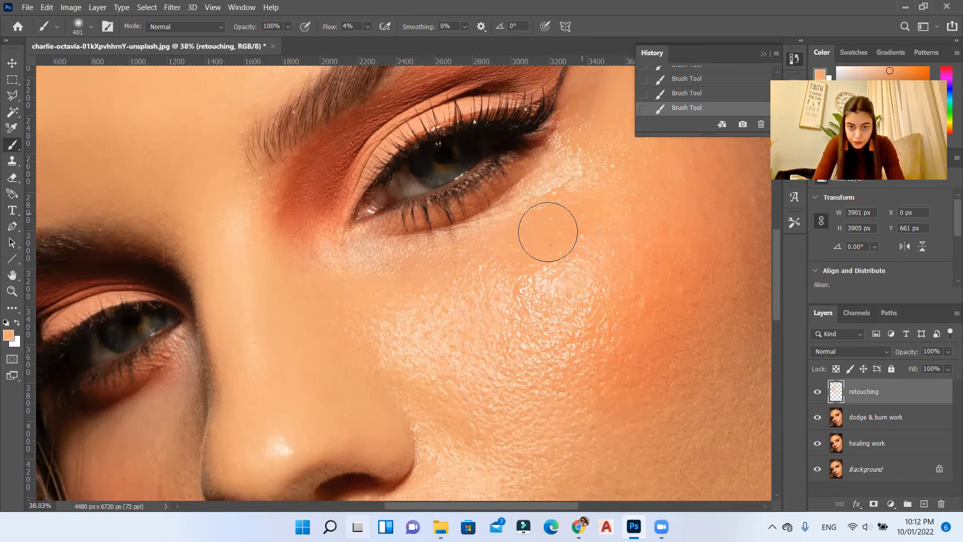
pyautogui.keyDown('alt'); pyautogui.click(409, 277); pyautogui.keyUp('alt')
# Step: Resample nearby skin tones and blend the shiny texture around the outer corner of the lit eye
pyautogui.scroll(2, 370, 279)
pyautogui.scroll(-3, 370, 279)
pyautogui.moveTo(412, 108)
pyautogui.mouseDown()
pyautogui.moveTo(384, 125)
pyautogui.moveTo(464, 170)
pyautogui.mouseUp()
pyautogui.keyDown('alt'); pyautogui.click(414, 169); pyautogui.keyUp('alt')
pyautogui.moveTo(388, 192)
pyautogui.mouseDown()
pyautogui.moveTo(378, 237)
pyautogui.moveTo(390, 206)
pyautogui.moveTo(479, 269)
pyautogui.moveTo(462, 279)
pyautogui.mouseUp()
pyautogui.scroll(-1, 456, 266)
pyautogui.keyDown('alt'); pyautogui.click(377, 245); pyautogui.keyUp('alt')
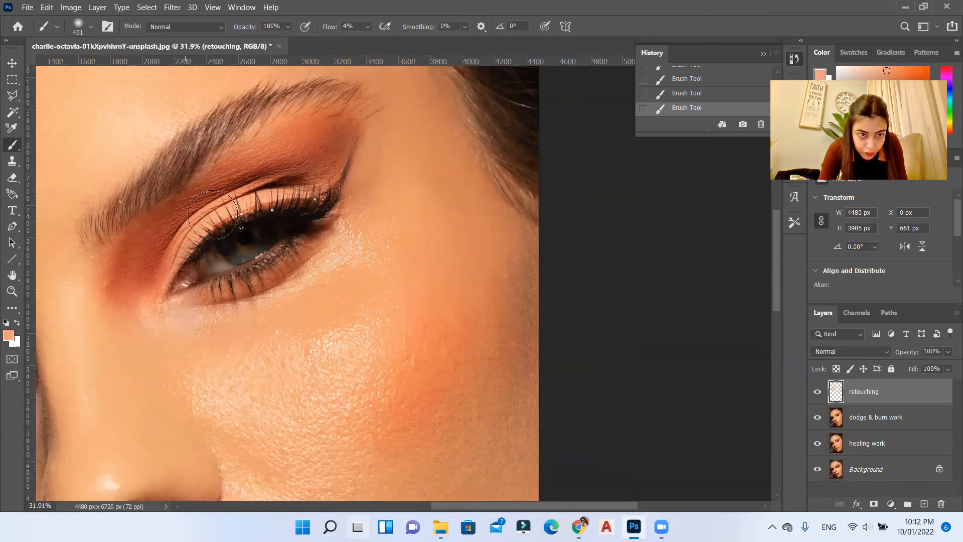
# Step: Even out the temple and upper cheekbone with skin tones sampled beside the highlight
pyautogui.moveTo(221, 231); pyautogui.dragTo(146, 146)
pyautogui.keyDown('alt'); pyautogui.click(446, 237); pyautogui.keyUp('alt')
pyautogui.keyDown('alt'); pyautogui.click(386, 291); pyautogui.keyUp('alt')
pyautogui.moveTo(447, 237)
pyautogui.mouseDown()
pyautogui.moveTo(359, 284)
pyautogui.moveTo(356, 246)
pyautogui.mouseUp()
pyautogui.keyDown('alt'); pyautogui.click(306, 302); pyautogui.keyUp('alt')
pyautogui.keyDown('alt'); pyautogui.click(281, 281); pyautogui.keyUp('alt')
pyautogui.moveTo(279, 266); pyautogui.dragTo(298, 227)
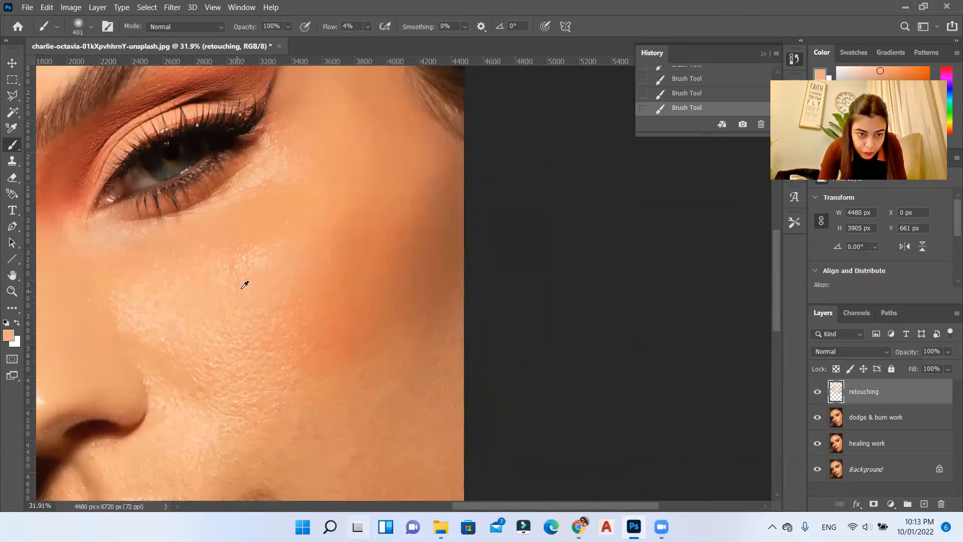
# Step: Enlarge the brush to 511 px and blend sampled tones across the blushed part of the cheek
pyautogui.scroll(1, 244, 285)
pyautogui.keyDown('alt'); pyautogui.click(435, 342); pyautogui.keyUp('alt')
pyautogui.moveTo(435, 347); pyautogui.dragTo(449, 359)
pyautogui.rightClick(434, 230)
pyautogui.moveTo(563, 261); pyautogui.dragTo(568, 262)
pyautogui.keyDown('alt'); pyautogui.click(350, 286); pyautogui.keyUp('alt')
pyautogui.moveTo(323, 310)
pyautogui.mouseDown()
pyautogui.moveTo(466, 417)
pyautogui.moveTo(402, 387)
pyautogui.mouseUp()
# Step: Resample the cheek tone and smooth the rough texture between the cheek and the nostril
pyautogui.scroll(-2, 396, 384)
pyautogui.keyDown('alt'); pyautogui.click(301, 371); pyautogui.keyUp('alt')
pyautogui.moveTo(288, 386); pyautogui.dragTo(289, 329)
pyautogui.scroll(2, 148, 366)
pyautogui.keyDown('alt'); pyautogui.click(175, 407); pyautogui.keyUp('alt')
pyautogui.moveTo(171, 387); pyautogui.dragTo(140, 303)
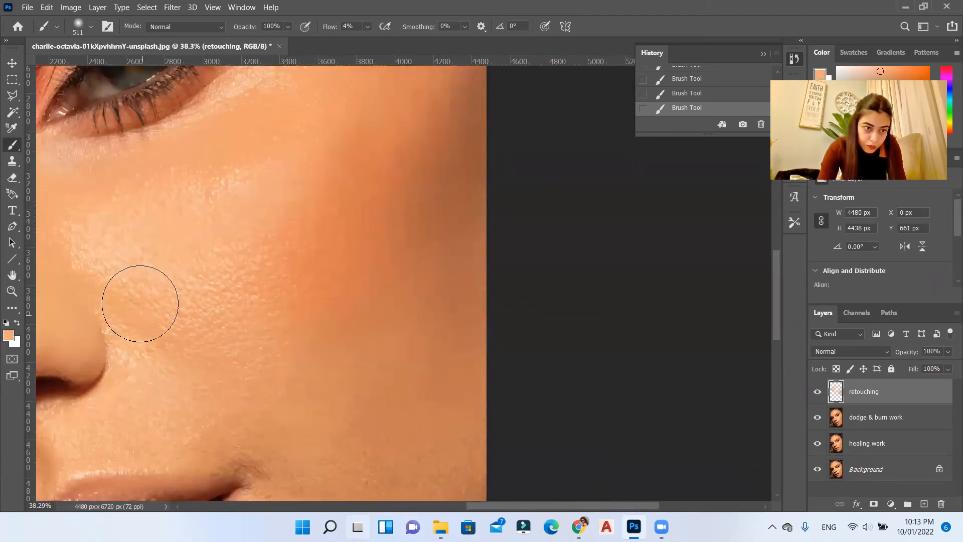
# Step: Sample tones from the lit cheek and blend them over its remaining uneven patches
pyautogui.scroll(-5, 283, 224)
pyautogui.keyDown('alt'); pyautogui.click(390, 222); pyautogui.keyUp('alt')
pyautogui.moveTo(404, 277); pyautogui.dragTo(402, 261)
pyautogui.keyDown('alt'); pyautogui.click(290, 296); pyautogui.keyUp('alt')
pyautogui.keyDown('alt'); pyautogui.click(263, 263); pyautogui.keyUp('alt')
pyautogui.scroll(4, 169, 267)
# Step: Reduce the brush to 291 px and smooth the skin between the nose, mouth corner and lower cheek
pyautogui.rightClick(190, 257)
pyautogui.moveTo(324, 290); pyautogui.dragTo(312, 290)
pyautogui.keyDown('alt'); pyautogui.click(266, 281); pyautogui.keyUp('alt')
pyautogui.keyDown('alt'); pyautogui.click(391, 327); pyautogui.keyUp('alt')
pyautogui.moveTo(363, 312)
pyautogui.mouseDown()
pyautogui.moveTo(391, 309)
pyautogui.moveTo(352, 299)
pyautogui.mouseUp()
pyautogui.moveTo(615, 508); pyautogui.dragTo(565, 508)
pyautogui.keyDown('alt'); pyautogui.click(332, 281); pyautogui.keyUp('alt')
pyautogui.moveTo(331, 281); pyautogui.dragTo(423, 206)
# Step: Try to smooth the shadowed side of the lower face with sampled darker tones and revert to an earlier brush state
pyautogui.scroll(-7, 421, 213)
pyautogui.scroll(4, 713, 409)
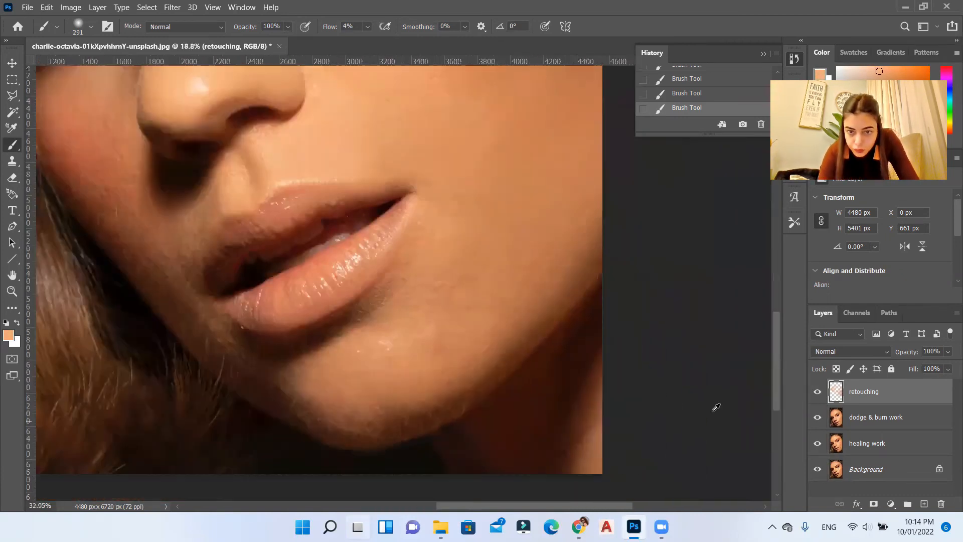
# Step: Smooth the lower cheek, jaw and chin with sampled skin tones, enlarging the brush to 511 px
pyautogui.keyDown('alt'); pyautogui.click(556, 233); pyautogui.keyUp('alt')
pyautogui.moveTo(538, 221)
pyautogui.mouseDown()
pyautogui.moveTo(497, 215)
pyautogui.moveTo(488, 150)
pyautogui.moveTo(373, 297)
pyautogui.mouseUp()
pyautogui.rightClick(458, 175)
pyautogui.moveTo(580, 206); pyautogui.dragTo(591, 206)
pyautogui.click(439, 266)
pyautogui.rightClick(422, 216)
pyautogui.moveTo(554, 248); pyautogui.dragTo(555, 249)
pyautogui.keyDown('alt'); pyautogui.click(374, 301); pyautogui.keyUp('alt')
pyautogui.moveTo(380, 333)
pyautogui.mouseDown()
pyautogui.moveTo(376, 234)
pyautogui.moveTo(459, 274)
pyautogui.moveTo(312, 378)
pyautogui.moveTo(200, 380)
pyautogui.moveTo(401, 341)
pyautogui.mouseUp()
pyautogui.keyDown('alt'); pyautogui.click(432, 297); pyautogui.keyUp('alt')
pyautogui.scroll(-5, 433, 297)
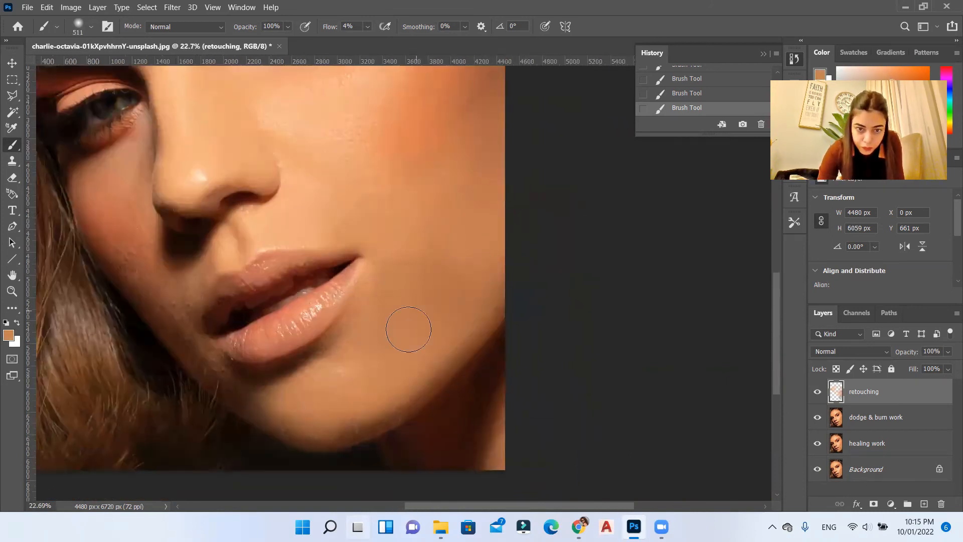
pyautogui.scroll(-5, 408, 329)
pyautogui.scroll(11, 331, 191)
pyautogui.keyDown('alt'); pyautogui.click(315, 351); pyautogui.keyUp('alt')
pyautogui.scroll(-4, 333, 316)
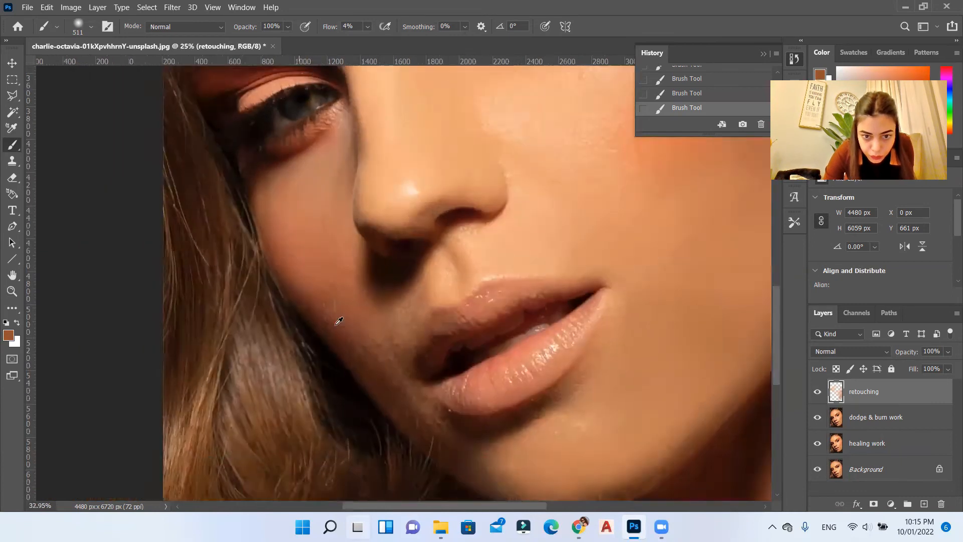
pyautogui.scroll(4, 338, 323)
pyautogui.scroll(-6, 295, 216)
pyautogui.scroll(7, 469, 383)
pyautogui.keyDown('alt'); pyautogui.click(468, 383); pyautogui.keyUp('alt')
# Step: Reduce the brush to 133 px and blend sampled darker tones into the shadowed skin around the mouth
pyautogui.scroll(-5, 416, 311)
pyautogui.scroll(3, 697, 93)
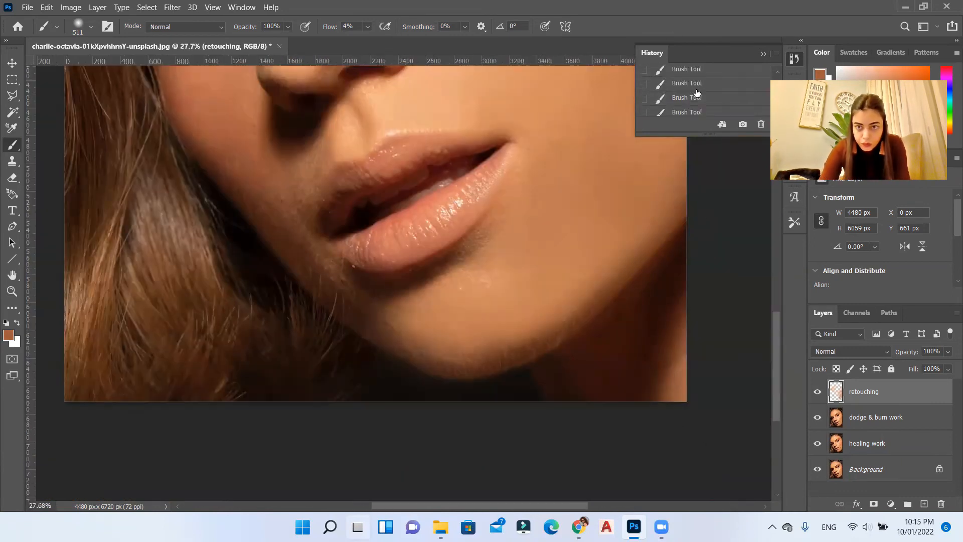
pyautogui.click(697, 100)
pyautogui.scroll(-4, 452, 351)
pyautogui.scroll(5, 475, 309)
pyautogui.scroll(-10, 396, 291)
pyautogui.scroll(18, 381, 368)
pyautogui.rightClick(448, 275)
pyautogui.moveTo(545, 298); pyautogui.dragTo(520, 298)
pyautogui.click(477, 216)
pyautogui.keyDown('alt'); pyautogui.click(497, 250); pyautogui.keyUp('alt')
pyautogui.moveTo(455, 204); pyautogui.dragTo(408, 242)
pyautogui.keyDown('alt'); pyautogui.click(379, 323); pyautogui.keyUp('alt')
# Step: Sample the skin tone on the nose and smooth the nose bridge with it
pyautogui.scroll(-2, 346, 281)
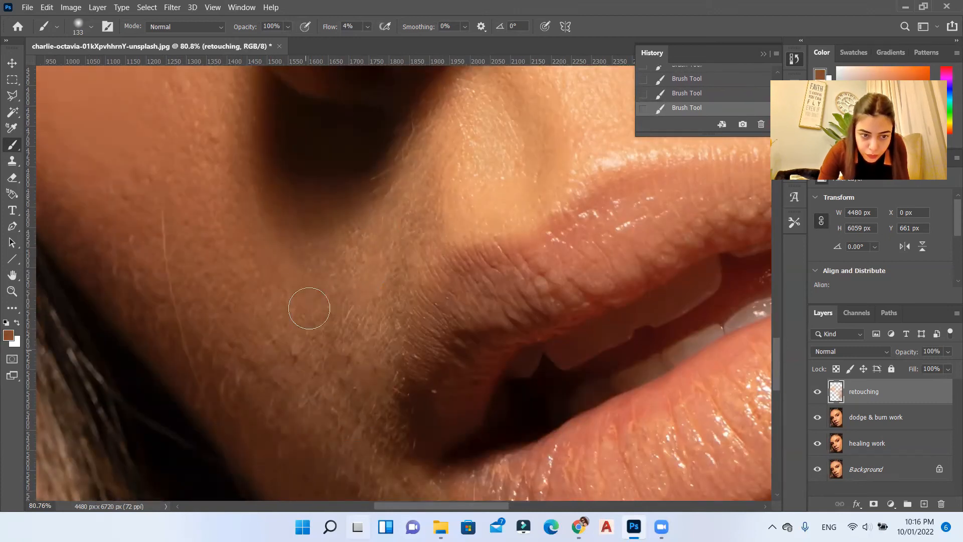
pyautogui.scroll(-5, 255, 413)
pyautogui.scroll(5, 296, 452)
# Step: Enlarge the brush to 338 px and blend a freshly sampled skin tone into the remaining uneven skin
pyautogui.scroll(-8, 296, 442)
pyautogui.scroll(6, 264, 206)
pyautogui.keyDown('alt'); pyautogui.click(437, 251); pyautogui.keyUp('alt')
pyautogui.keyDown('alt'); pyautogui.click(376, 248); pyautogui.keyUp('alt')
pyautogui.scroll(6, 372, 250)
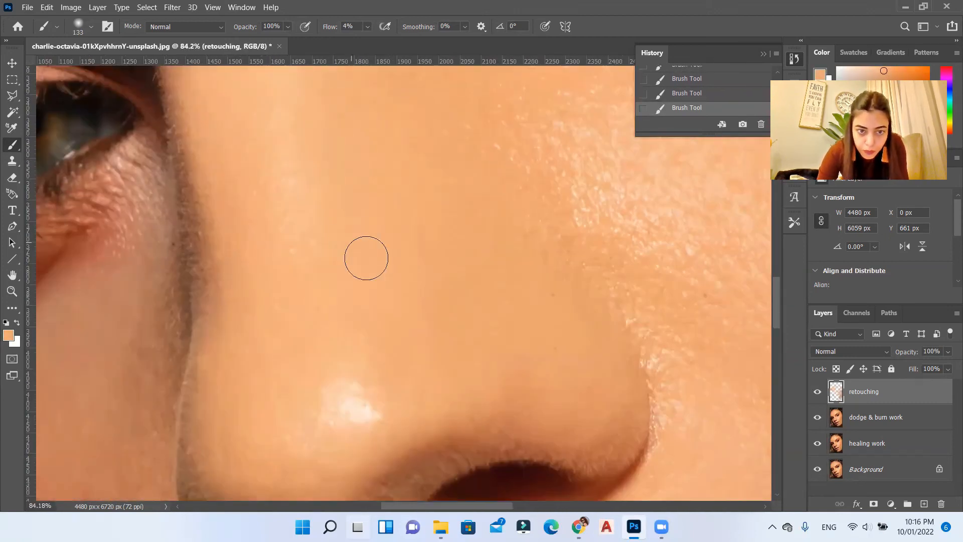
pyautogui.scroll(-1, 356, 251)
pyautogui.scroll(-10, 305, 206)
pyautogui.scroll(7, 304, 209)
pyautogui.rightClick(377, 172)
pyautogui.moveTo(484, 190); pyautogui.dragTo(506, 172)
pyautogui.click(365, 302)
pyautogui.keyDown('alt'); pyautogui.click(364, 304); pyautogui.keyUp('alt')
pyautogui.scroll(-8, 236, 229)
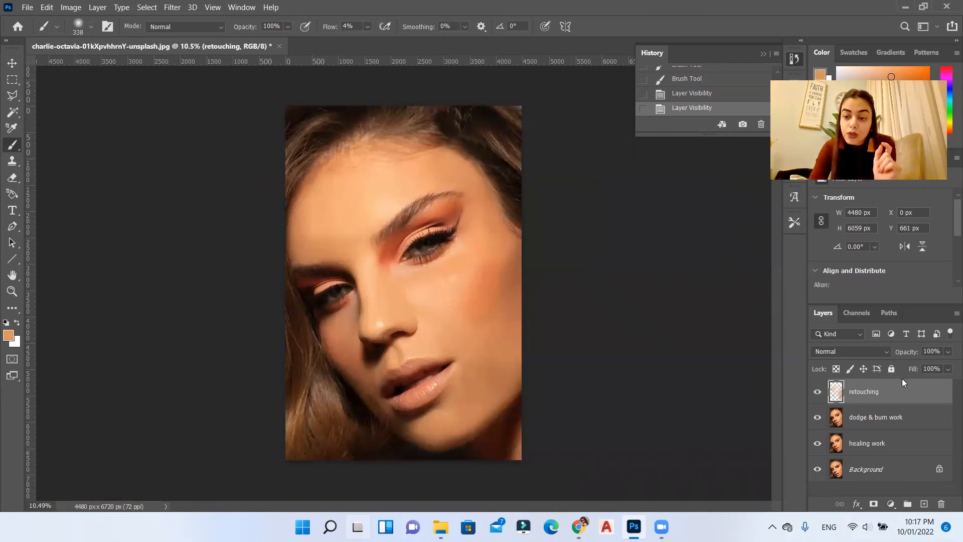
# Step: Lower the retouching layer's opacity to 75%
pyautogui.click(947, 352)
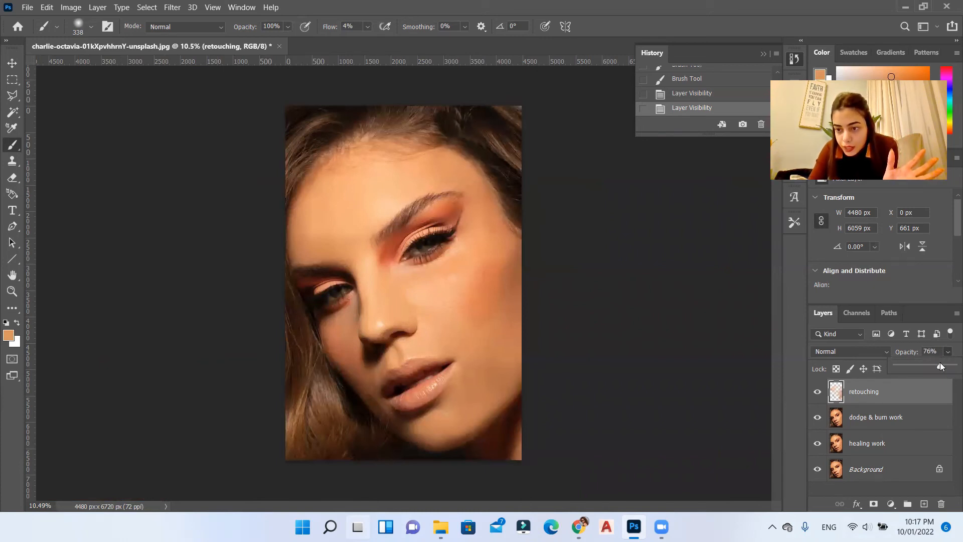
pyautogui.moveTo(941, 365); pyautogui.dragTo(954, 367)
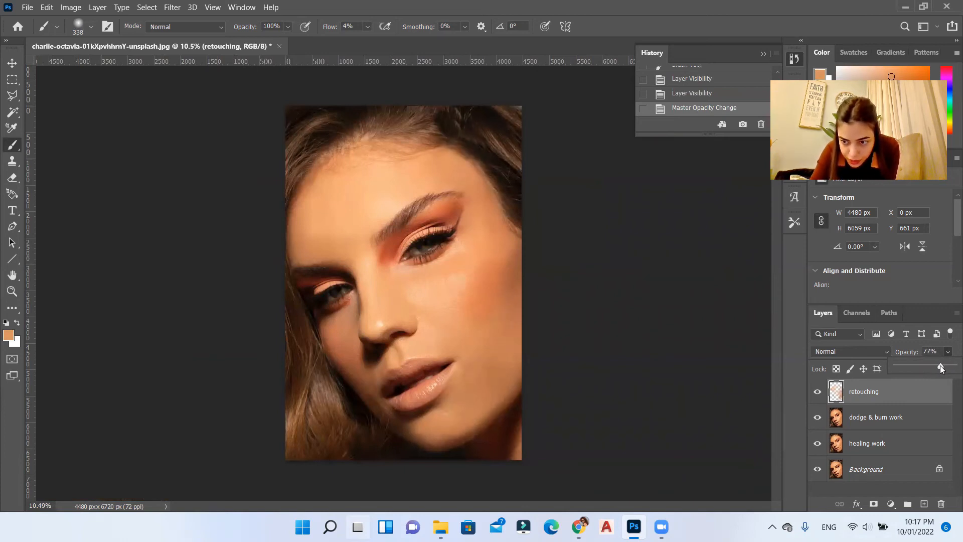
pyautogui.click(929, 353)
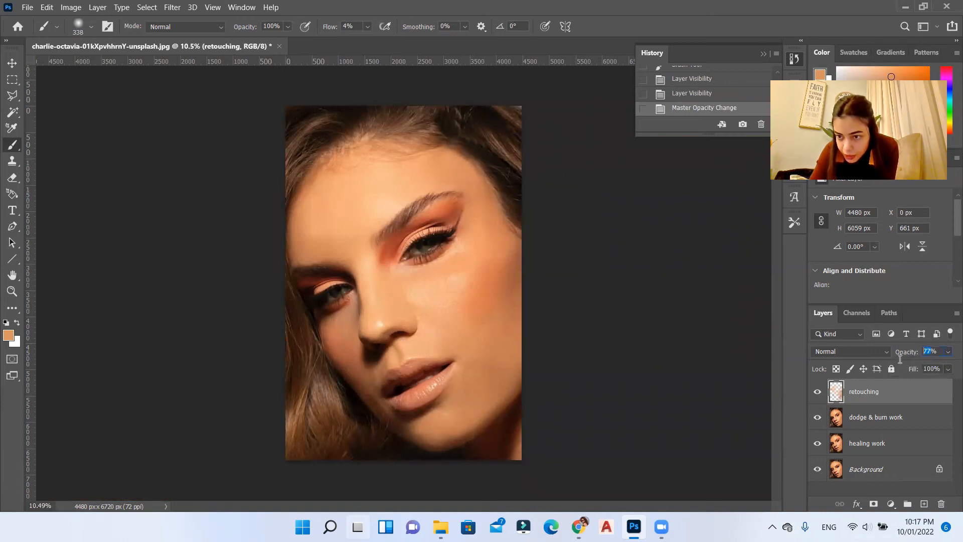
pyautogui.write('75')
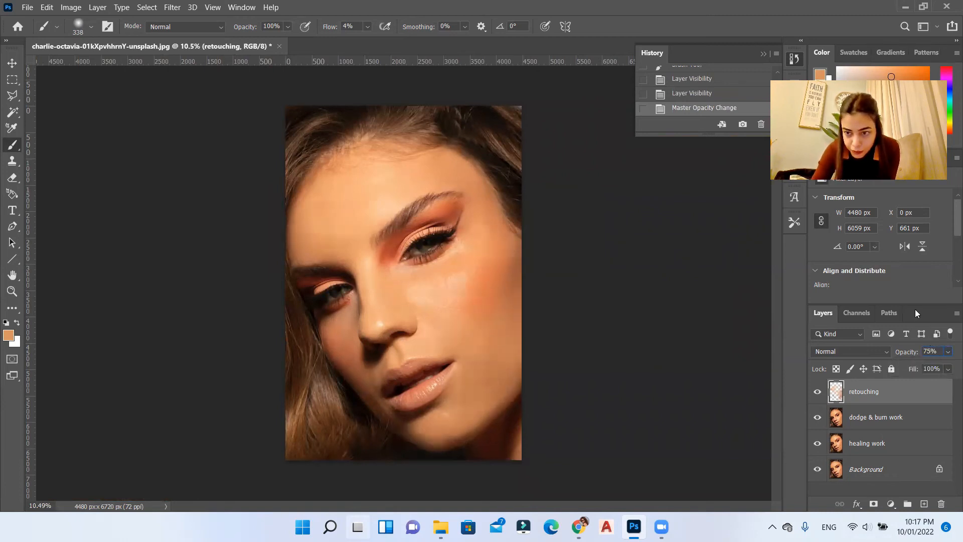
pyautogui.press('Return')
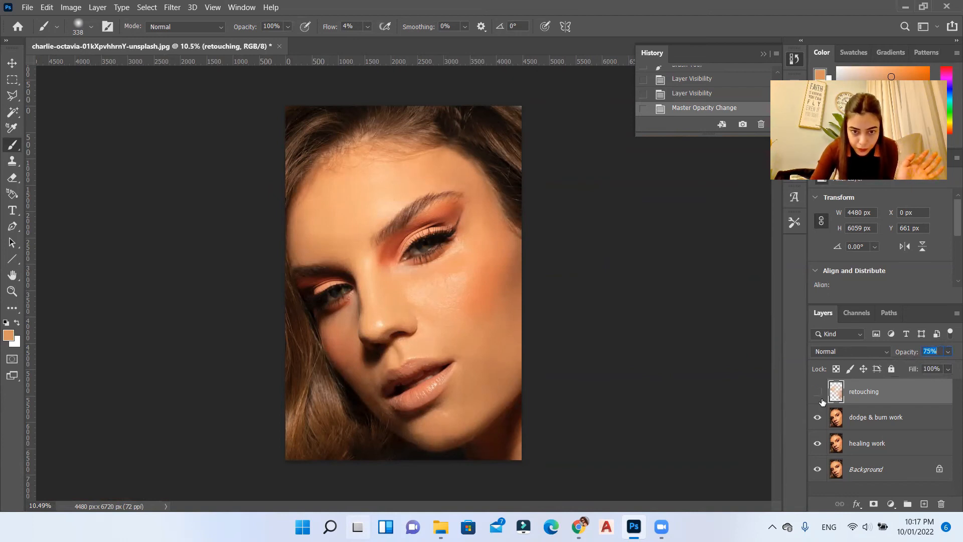
# Step: Show the retouching layer again and examine the skin texture on the cheeks, forehead, mouth and chin
pyautogui.click(819, 393)
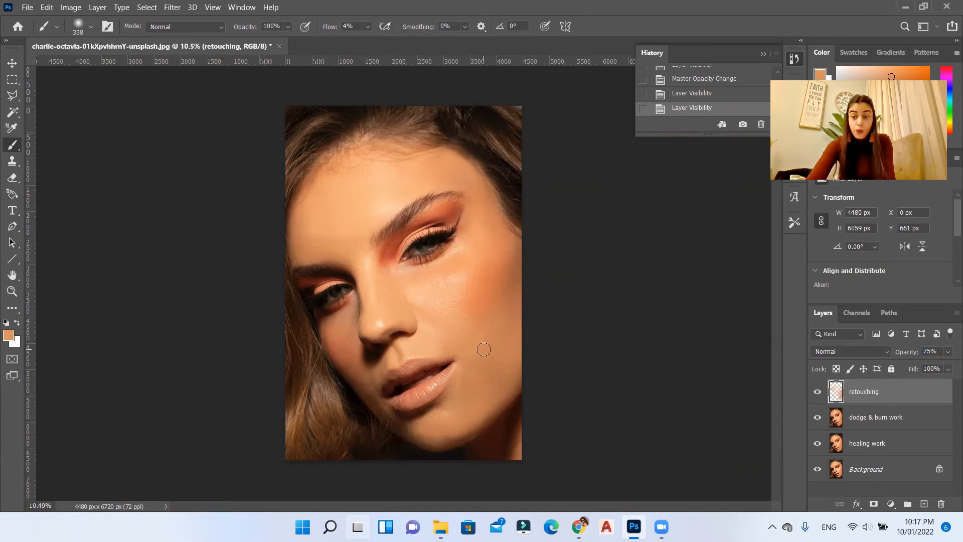
pyautogui.scroll(5, 477, 286)
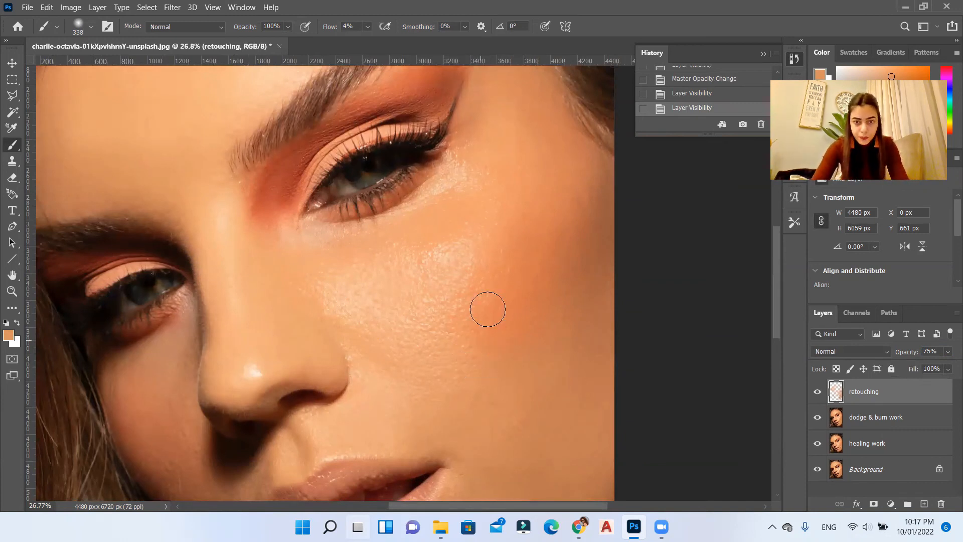
pyautogui.scroll(-2, 495, 271)
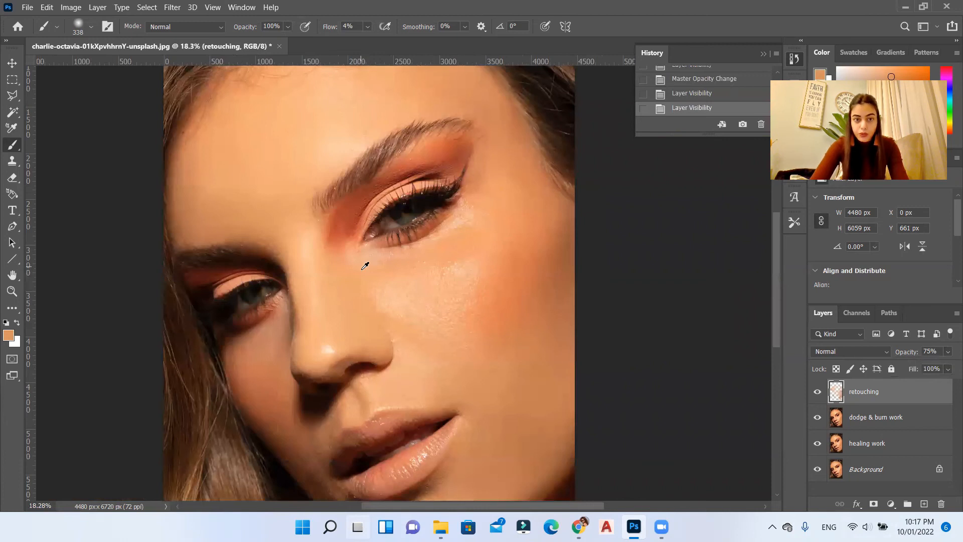
pyautogui.scroll(-1, 455, 337)
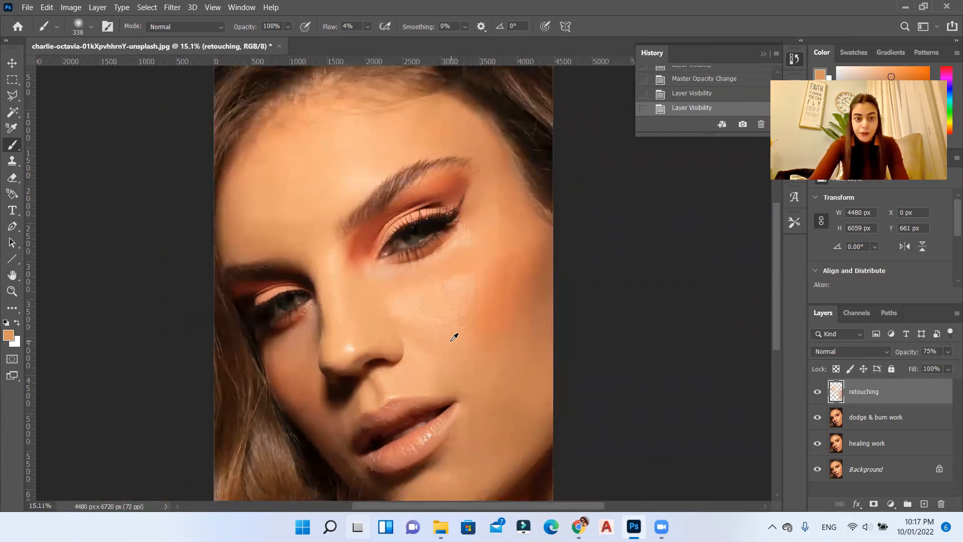
pyautogui.scroll(-4, 441, 340)
pyautogui.scroll(5, 350, 202)
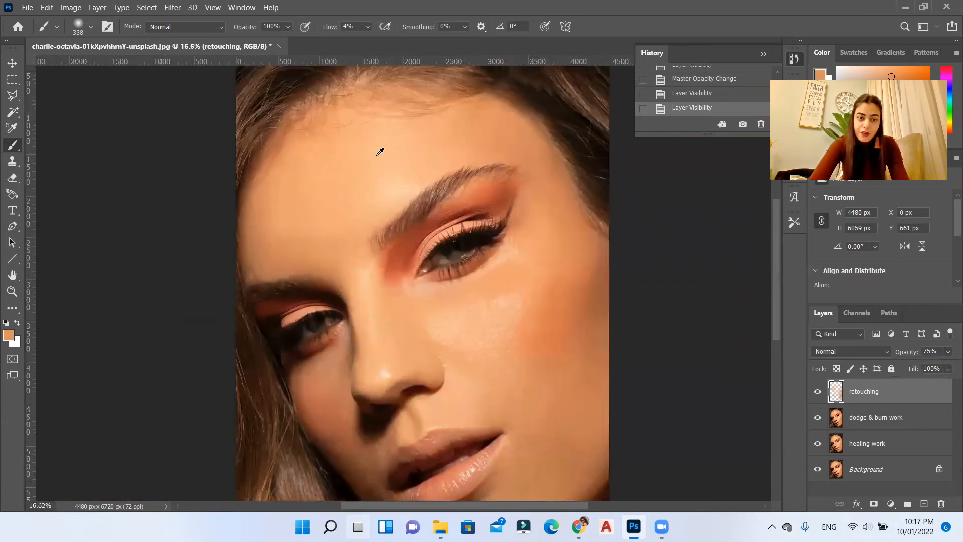
pyautogui.scroll(-3, 379, 153)
pyautogui.scroll(-1, 531, 215)
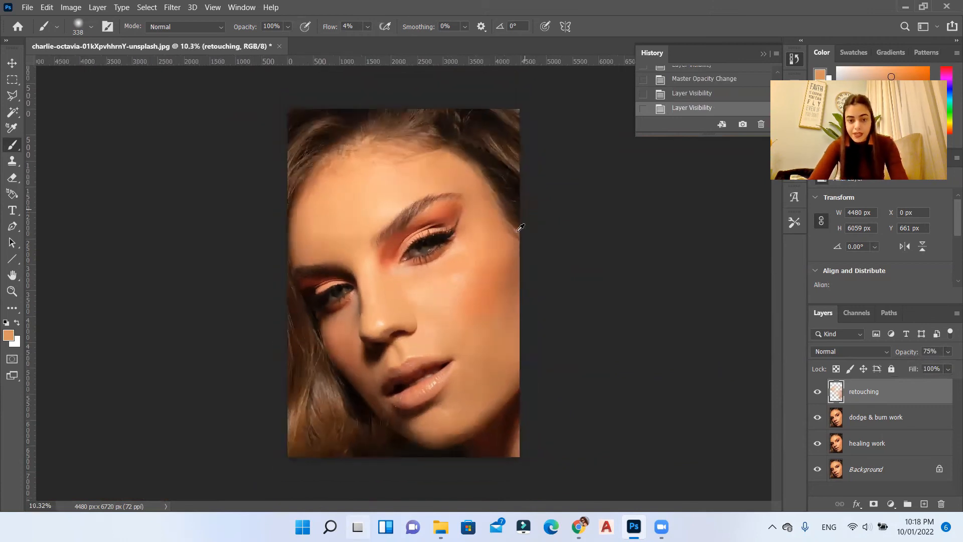
pyautogui.scroll(3, 480, 316)
pyautogui.scroll(-3, 456, 441)
pyautogui.scroll(6, 456, 441)
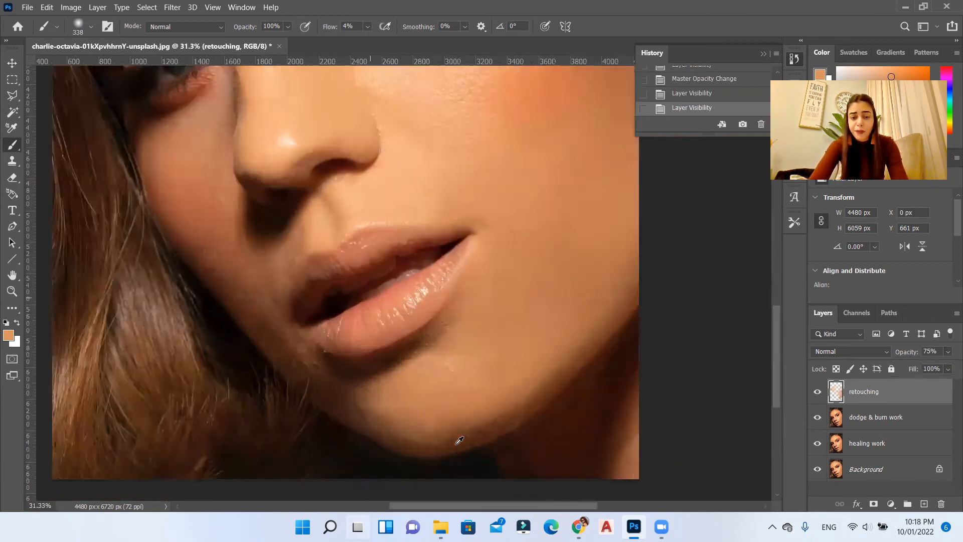
pyautogui.scroll(-5, 264, 348)
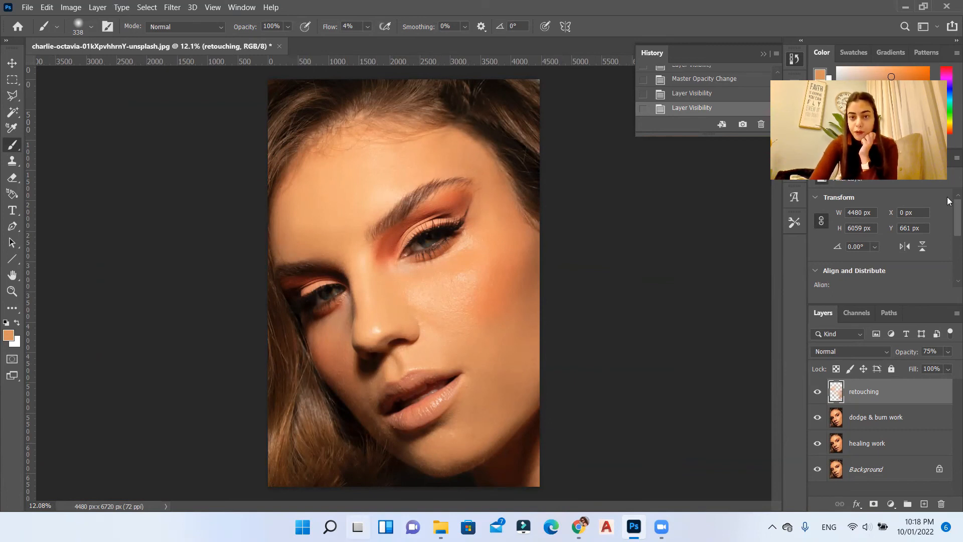
# Step: Compare the original photo with the finished retouch by viewing the opening history snapshot and returning to the latest state
pyautogui.scroll(10, 715, 91)
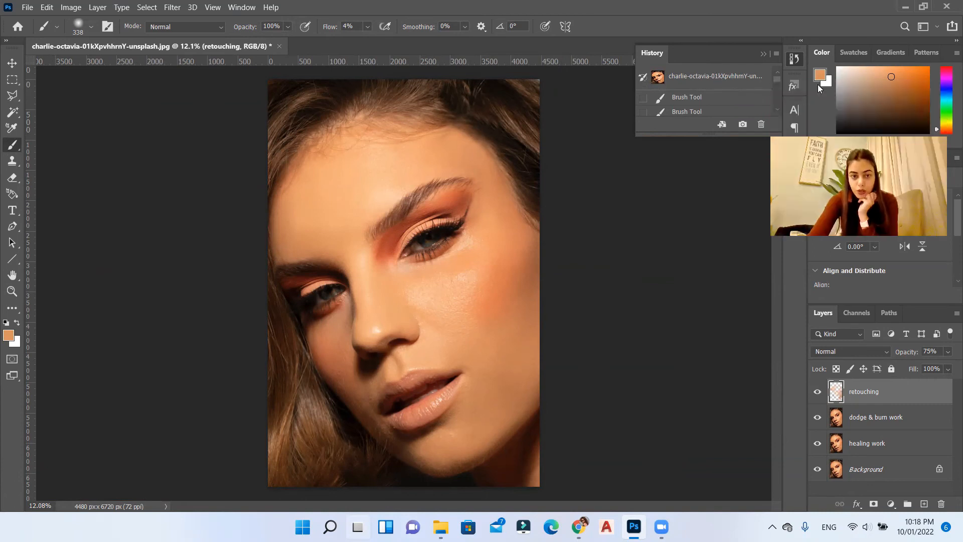
pyautogui.click(721, 82)
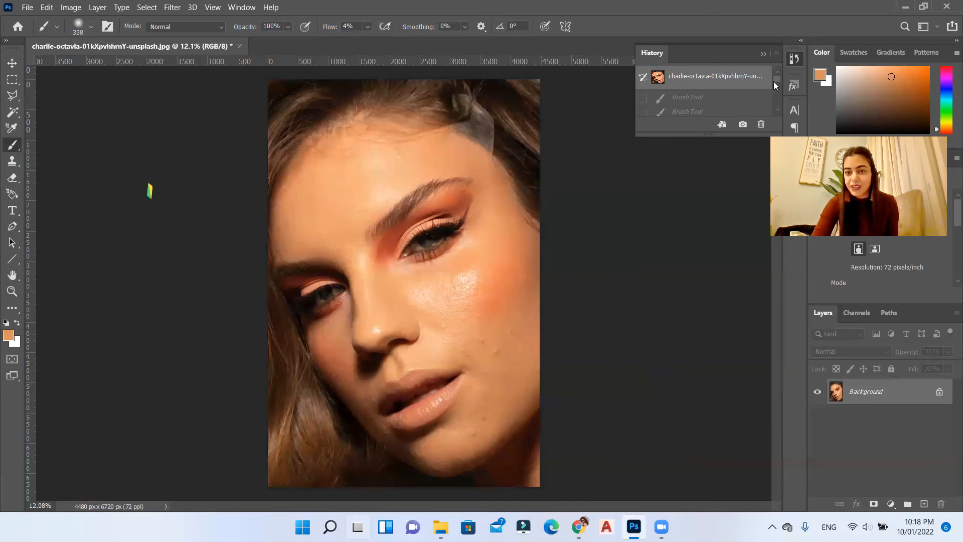
pyautogui.scroll(-5, 774, 81)
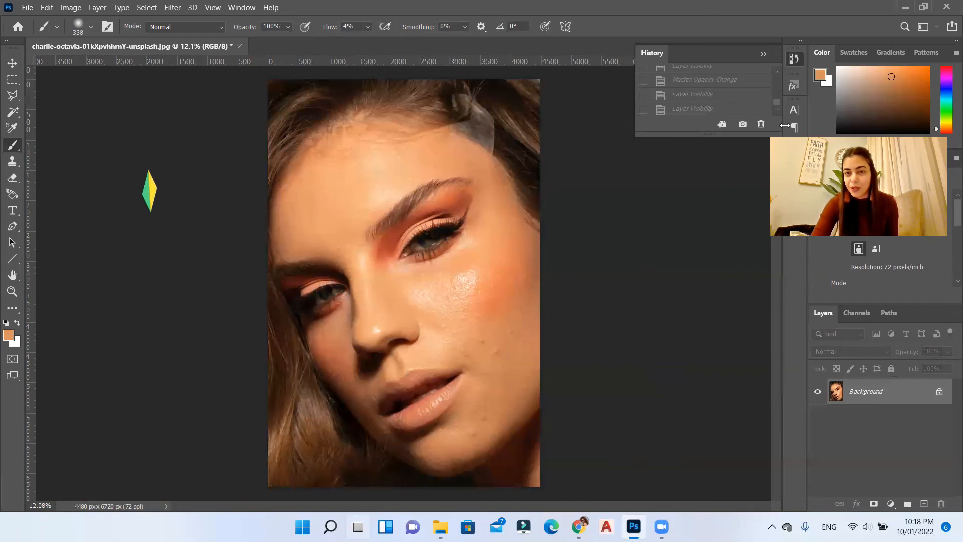
pyautogui.click(714, 108)
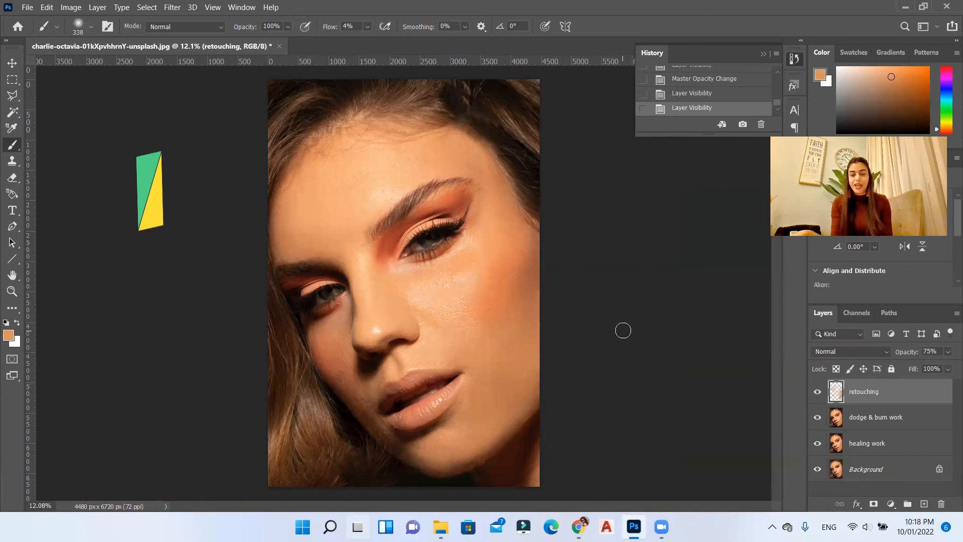